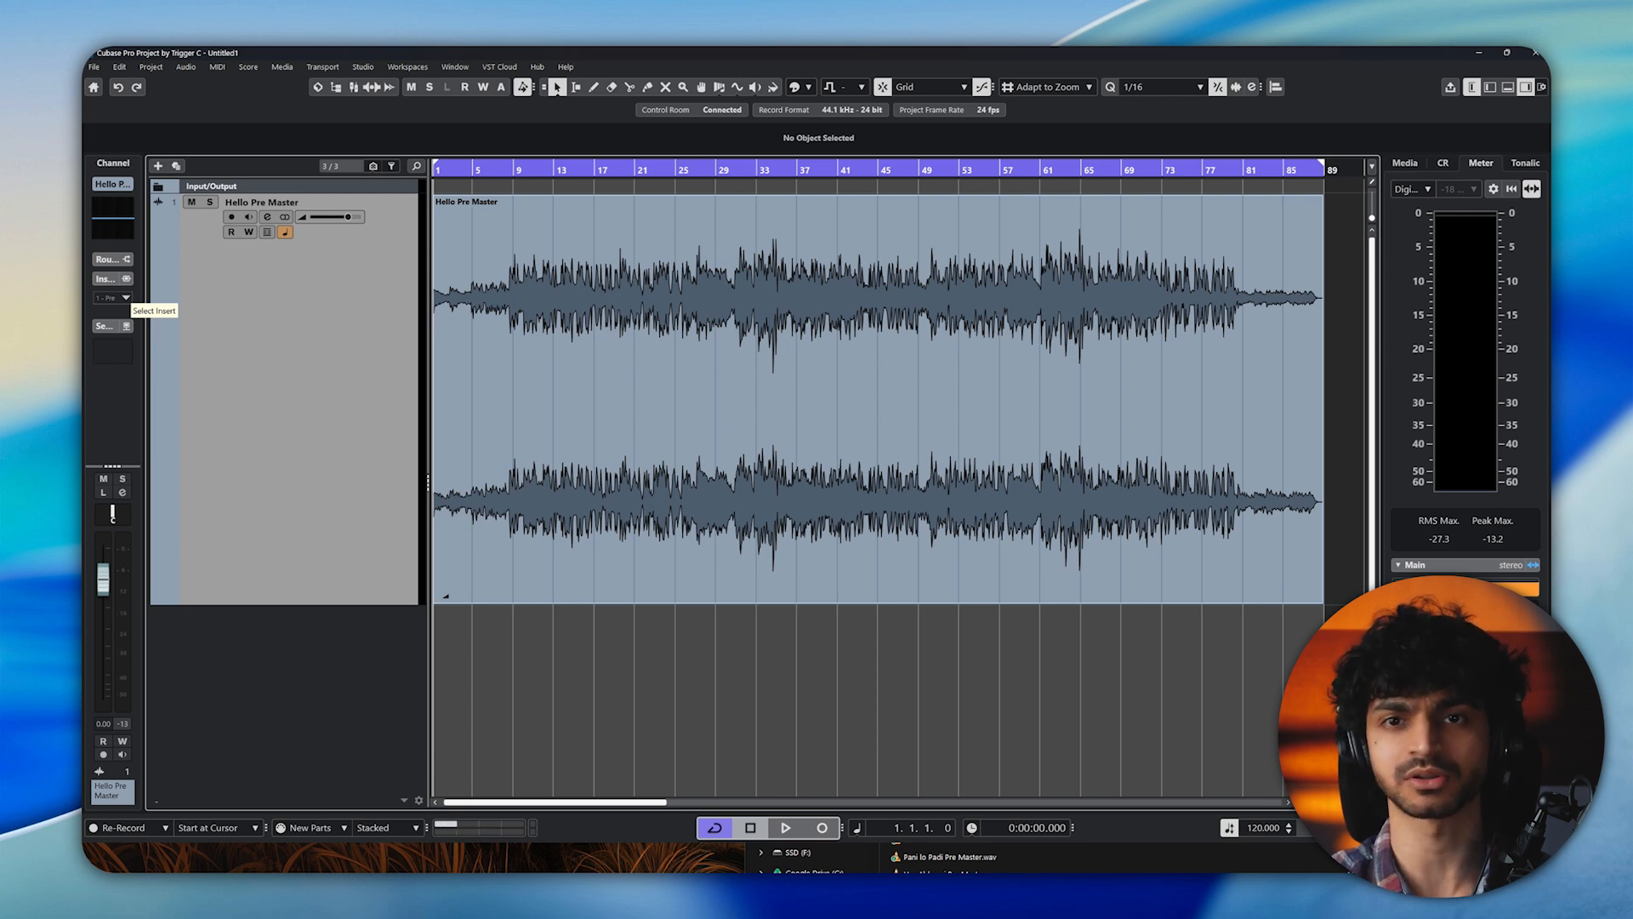
Step: Insert the Pro-Q 4 equalizer in the first insert slot of the Hello Pre Master channel
left_click(115, 298)
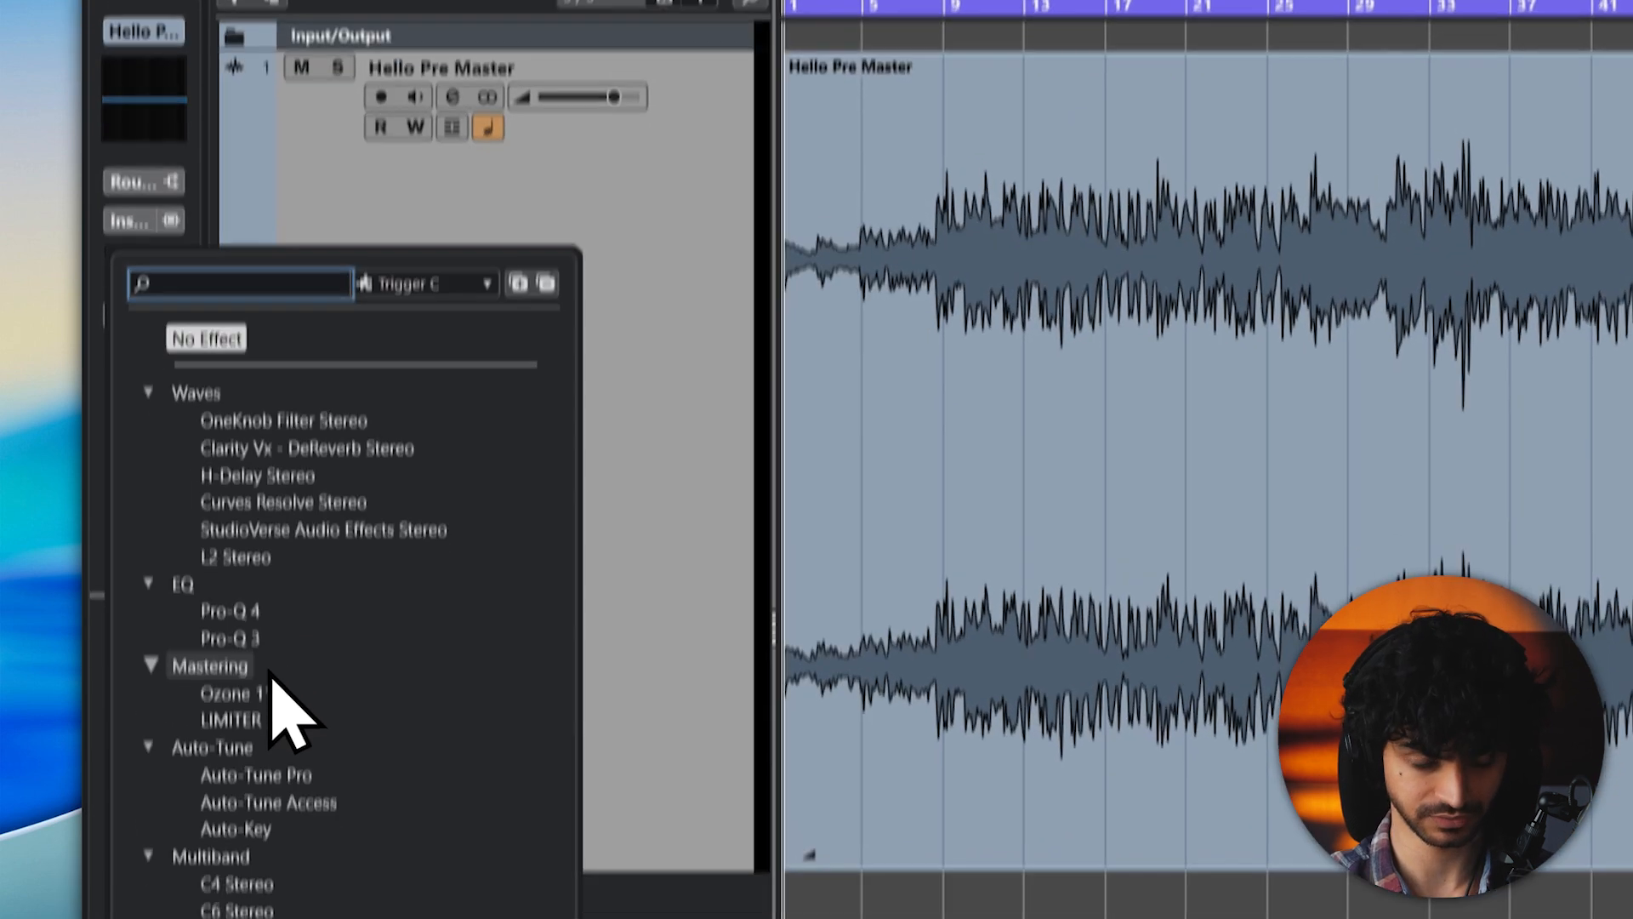
left_click(245, 609)
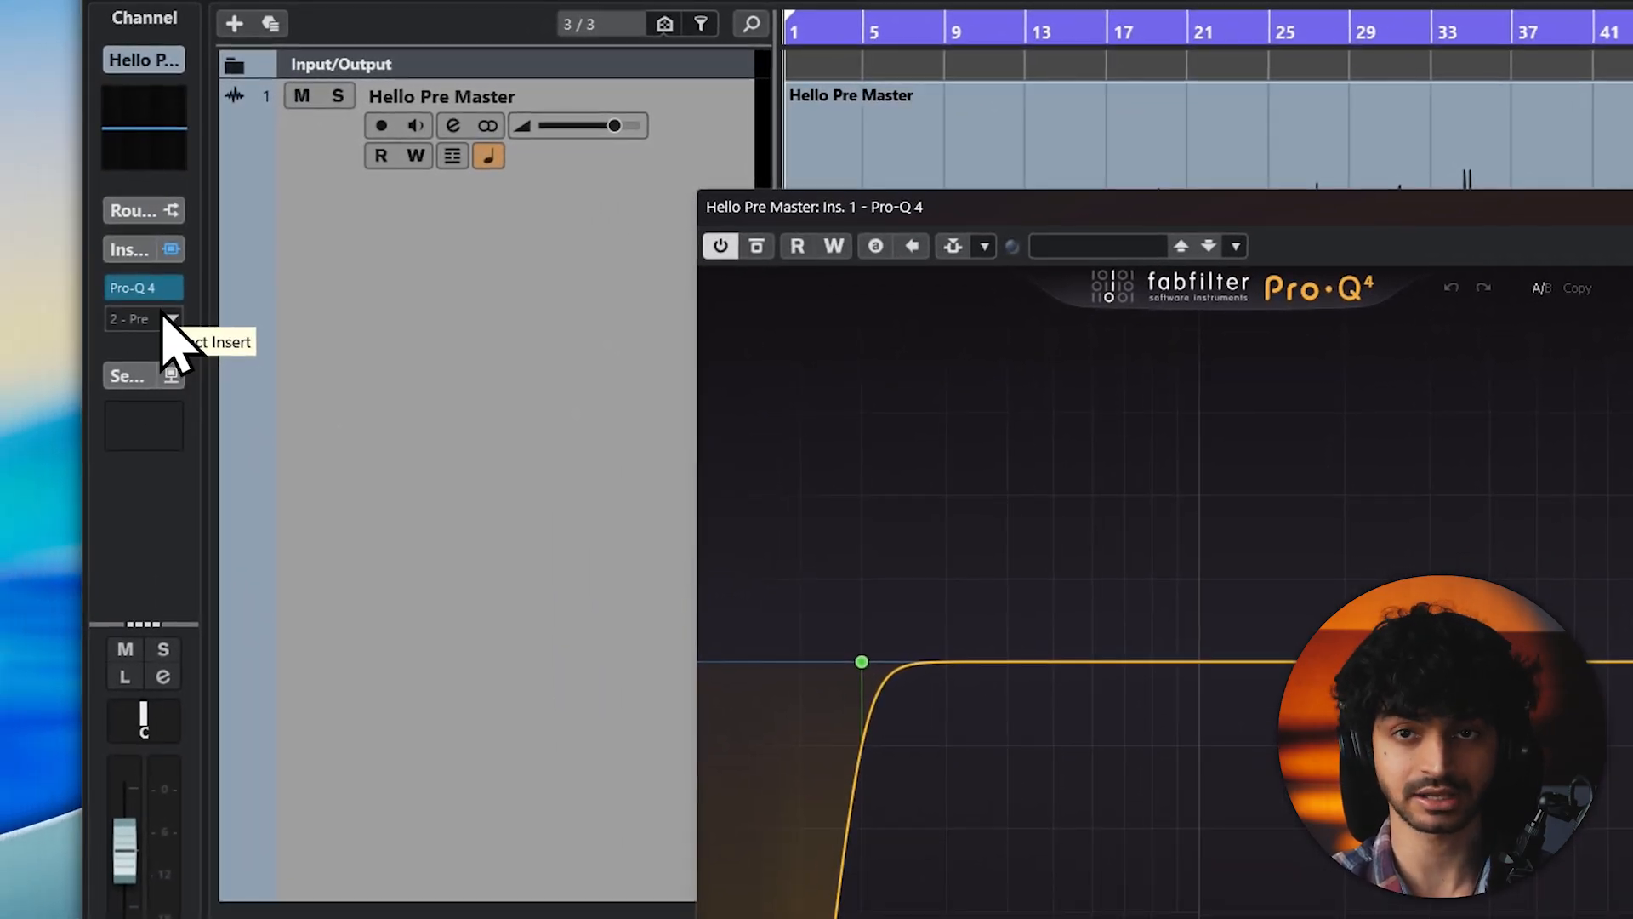
left_click(162, 320)
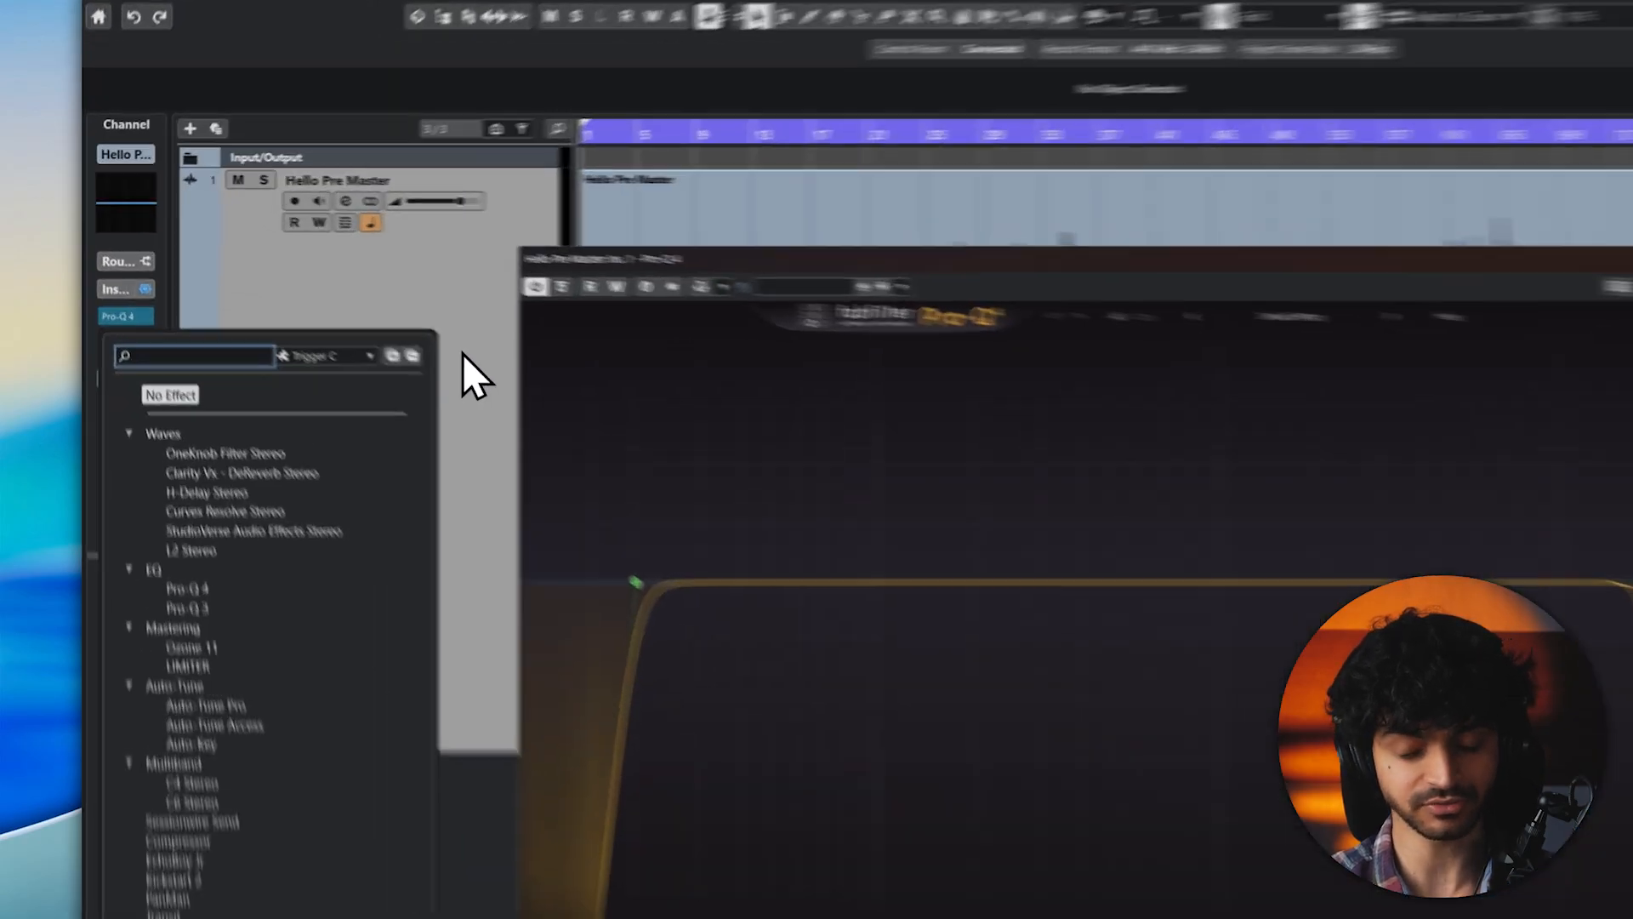
left_click(346, 281)
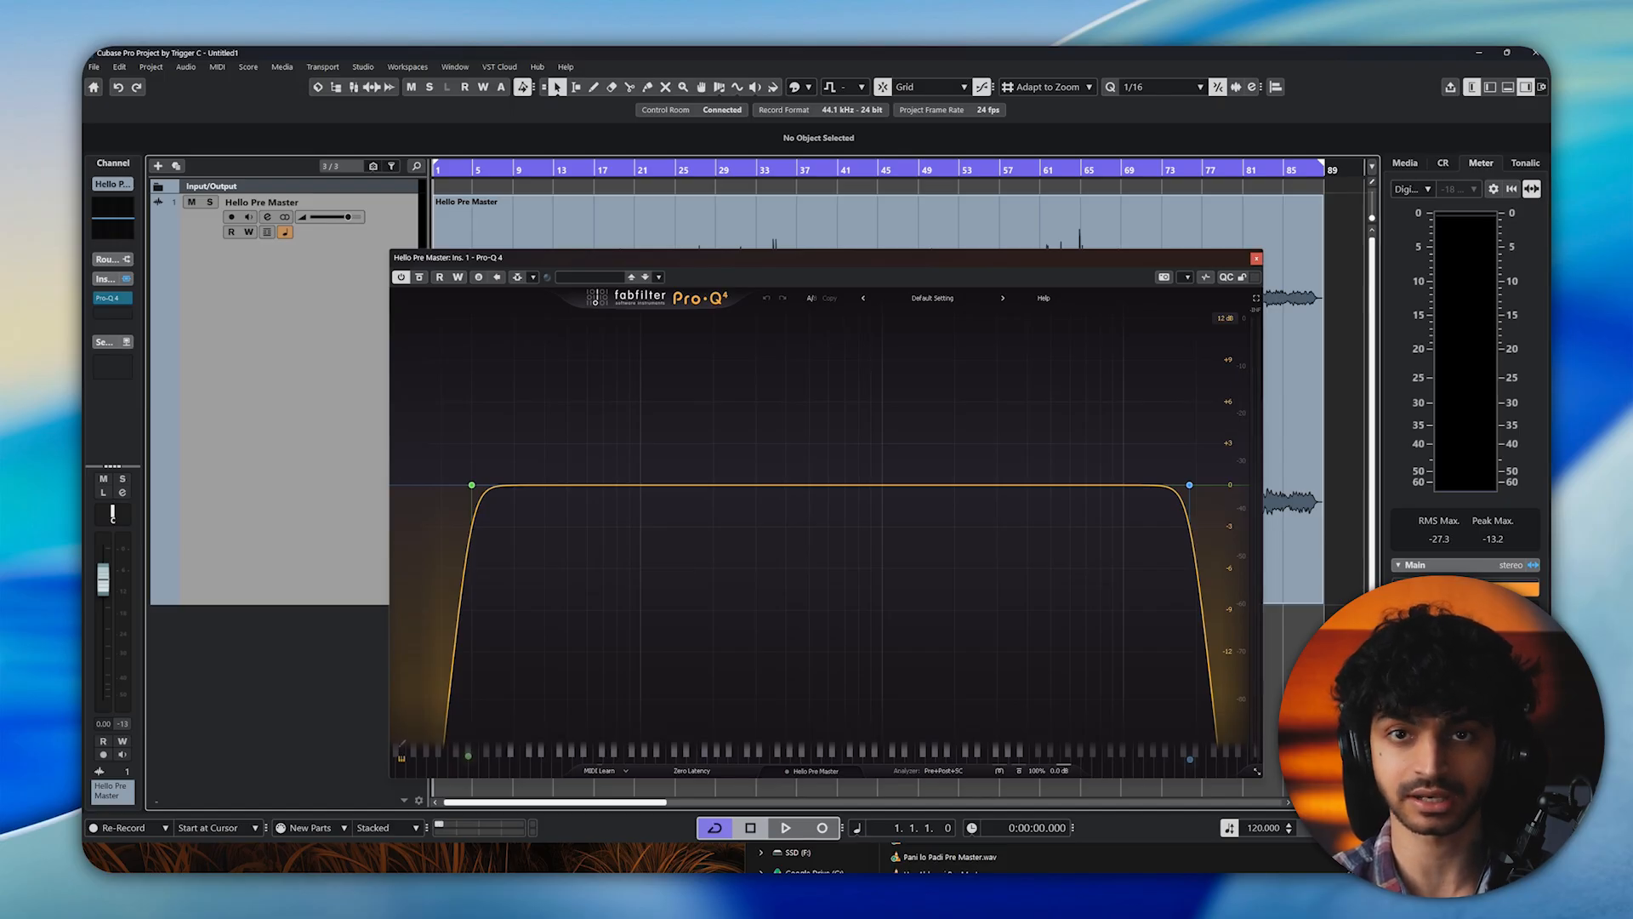
Step: Set the low-cut filter's frequency to 30 Hz and place a bell band with a slight boost near 10 kHz
double_click(478, 439)
type("30")
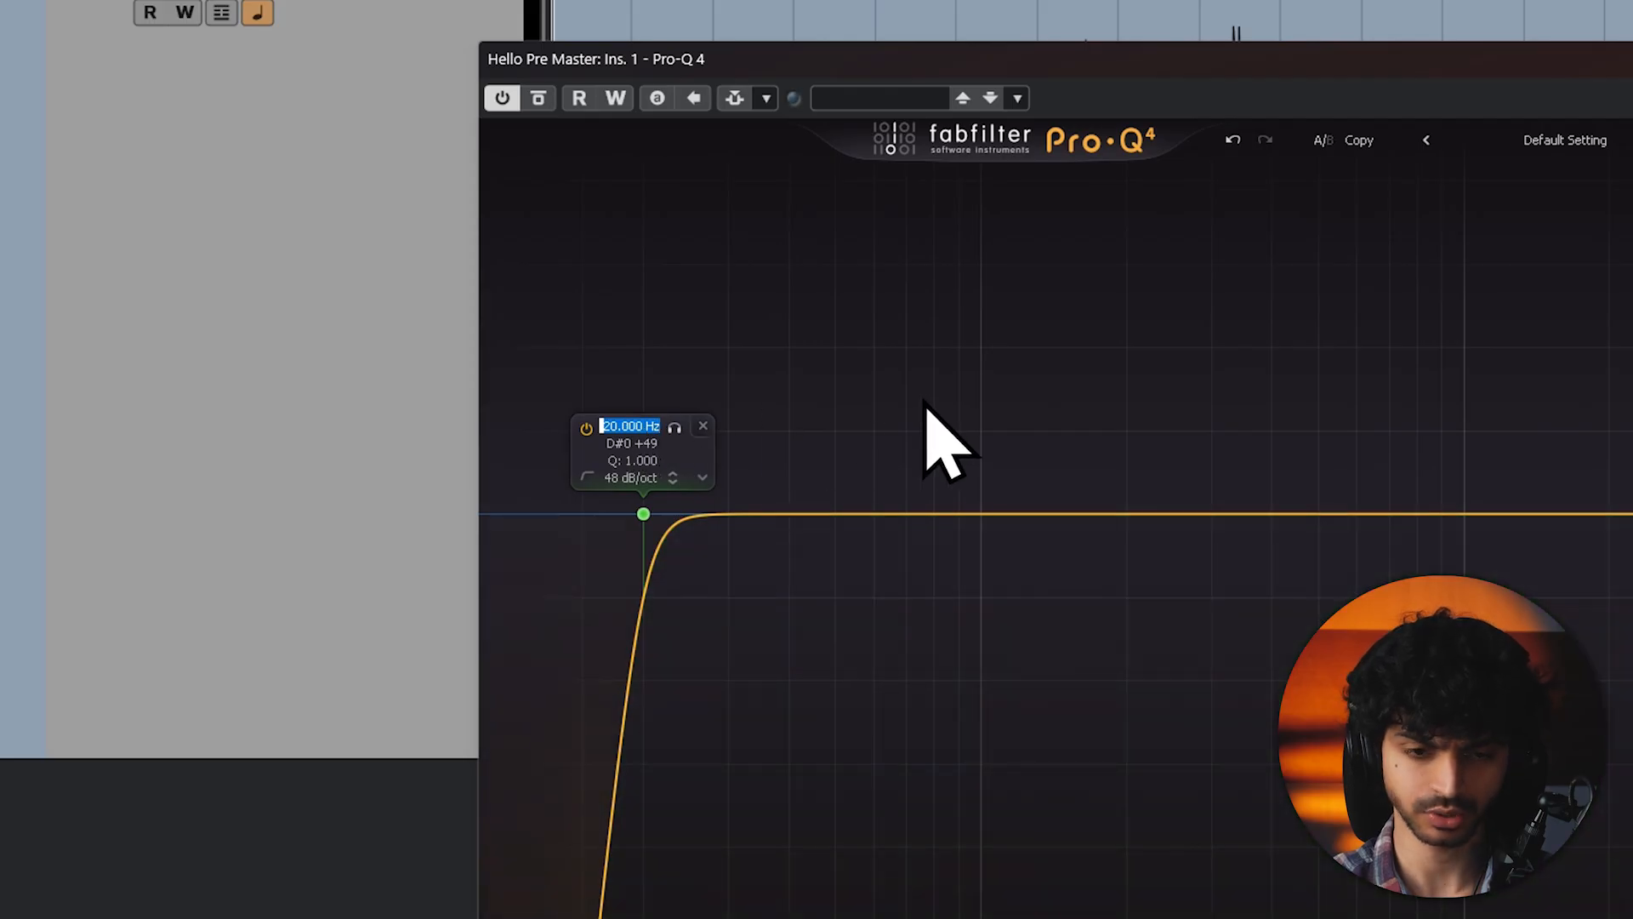
key("Return")
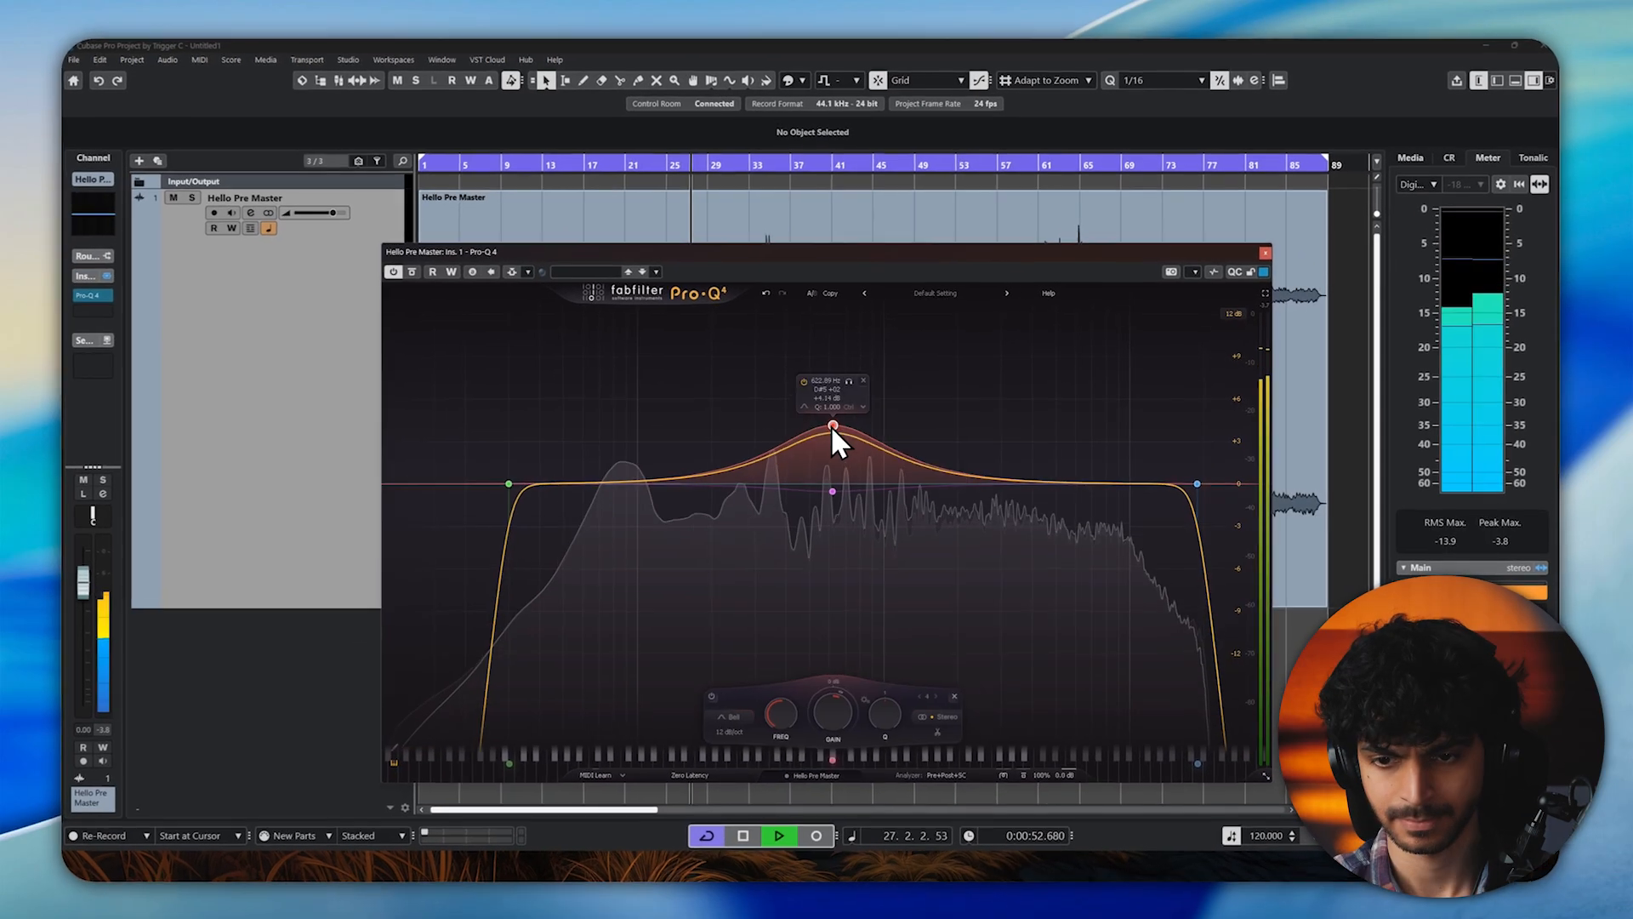
left_click_drag(831, 430, 1130, 470)
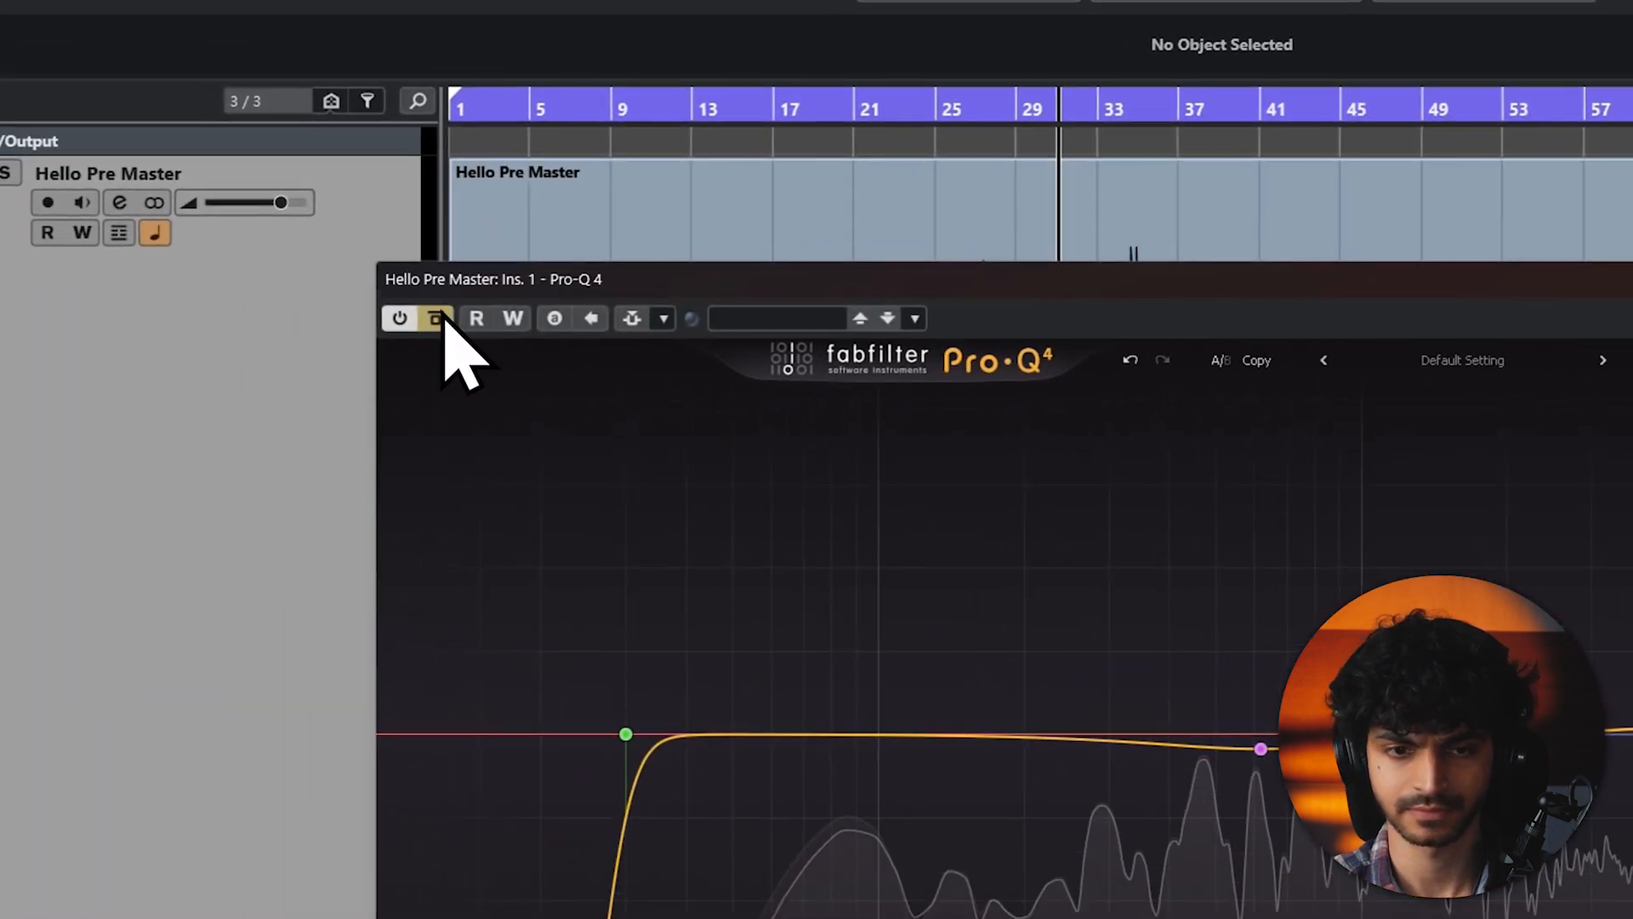
Step: Compare the track with the Pro-Q 4 equalizer bypassed and active, review its bands, and close the equalizer window
left_click(447, 317)
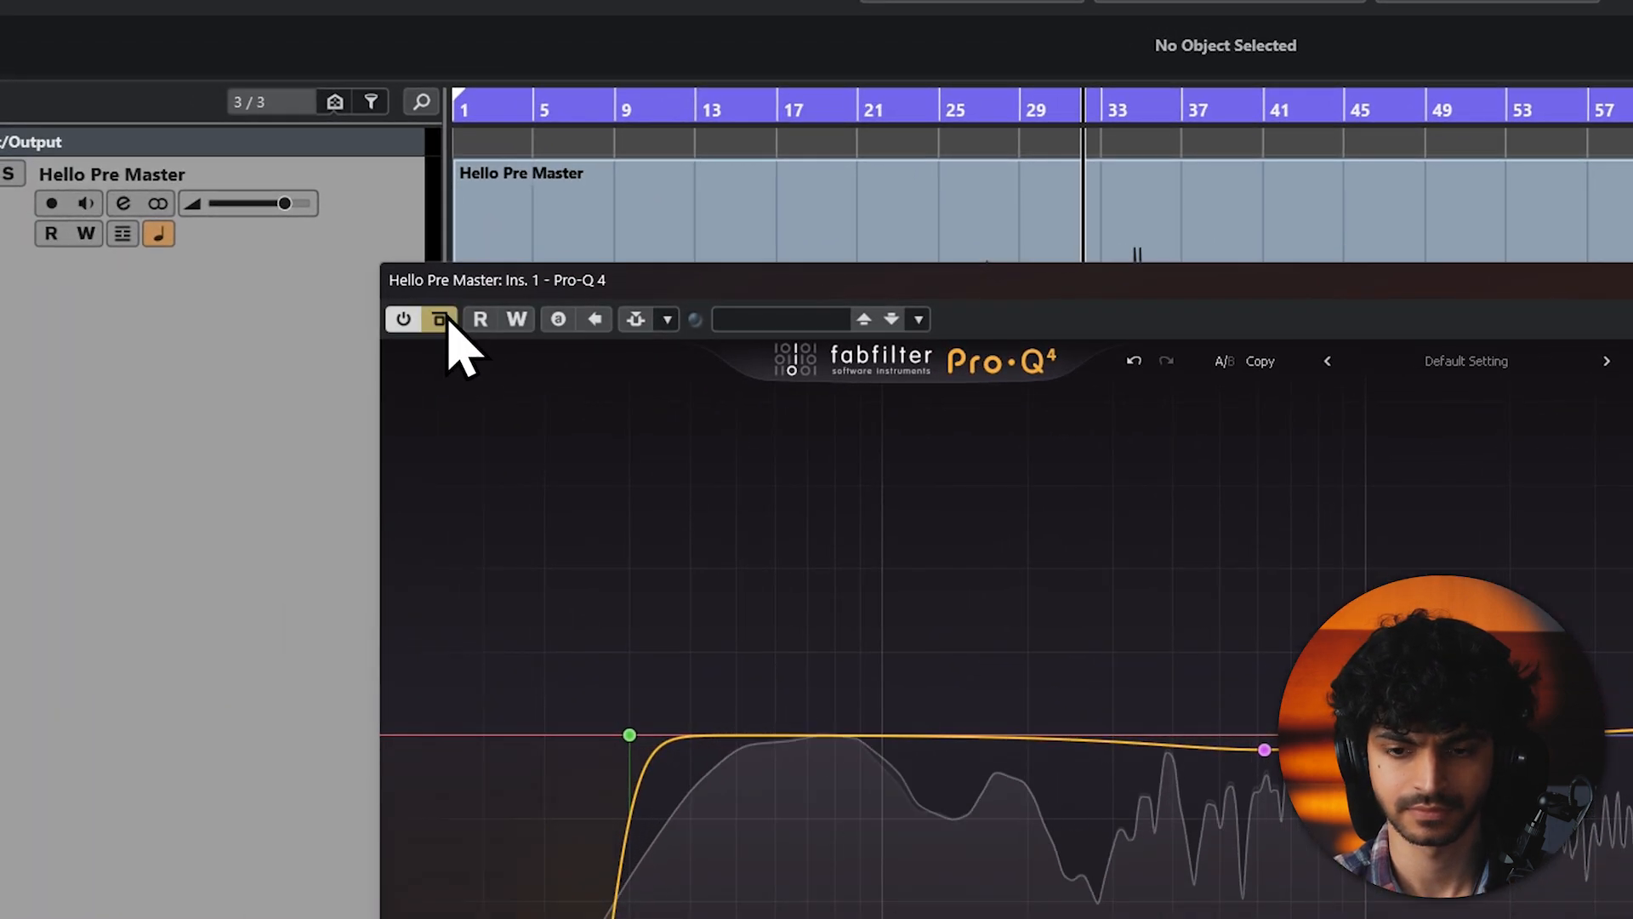
left_click(447, 316)
left_click(447, 316)
left_click(447, 316)
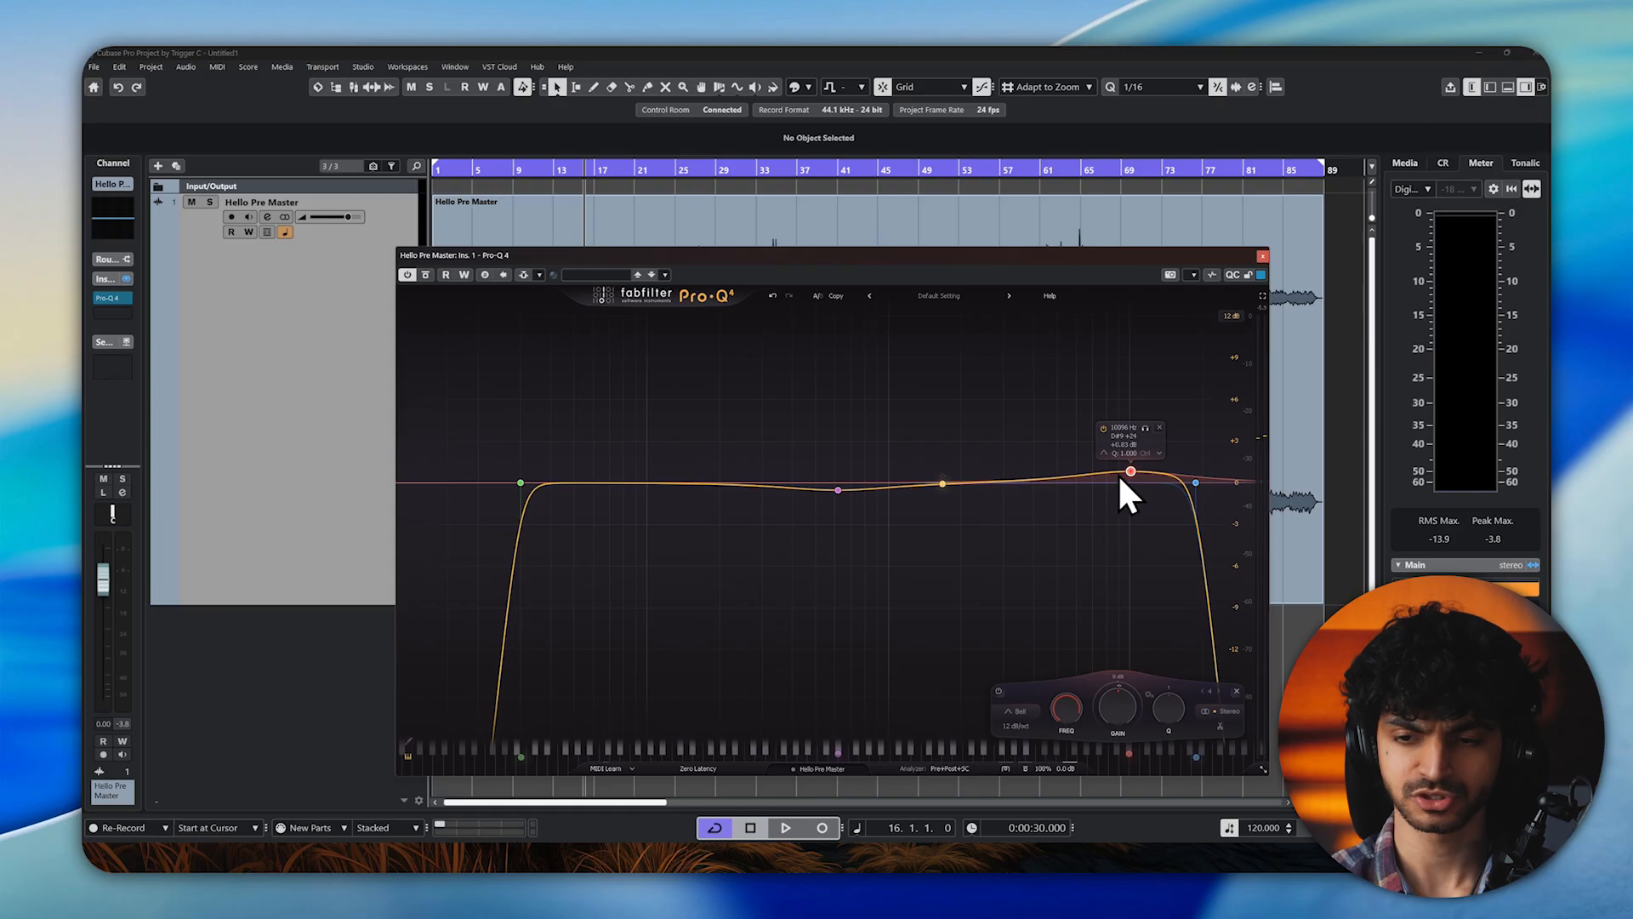
mouse_move(839, 490)
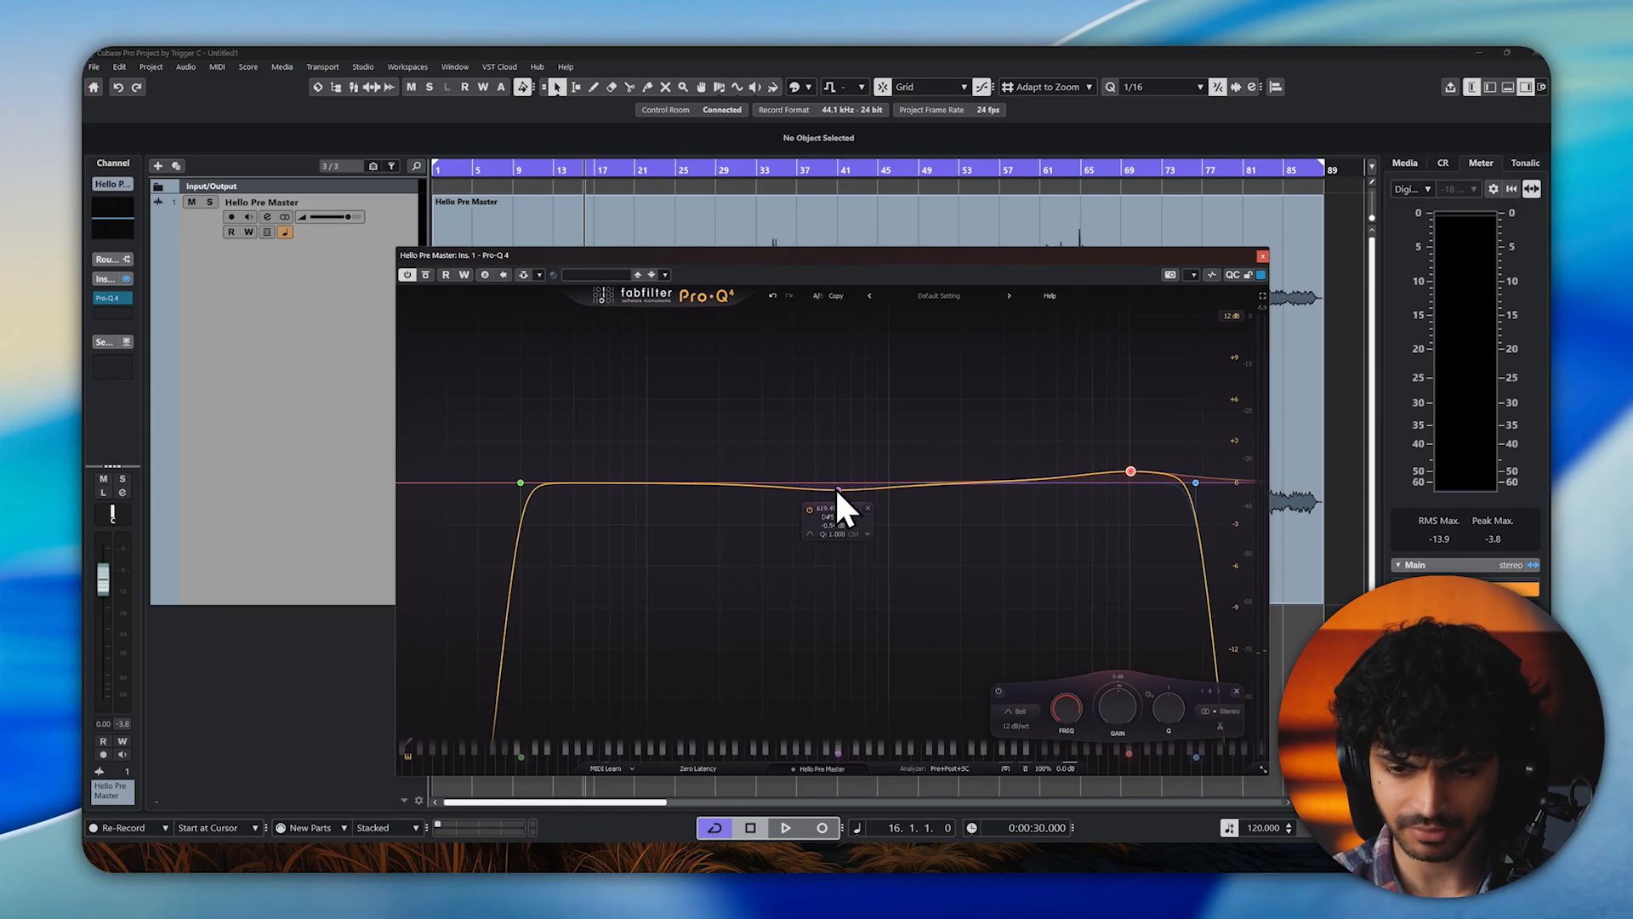
mouse_move(1096, 475)
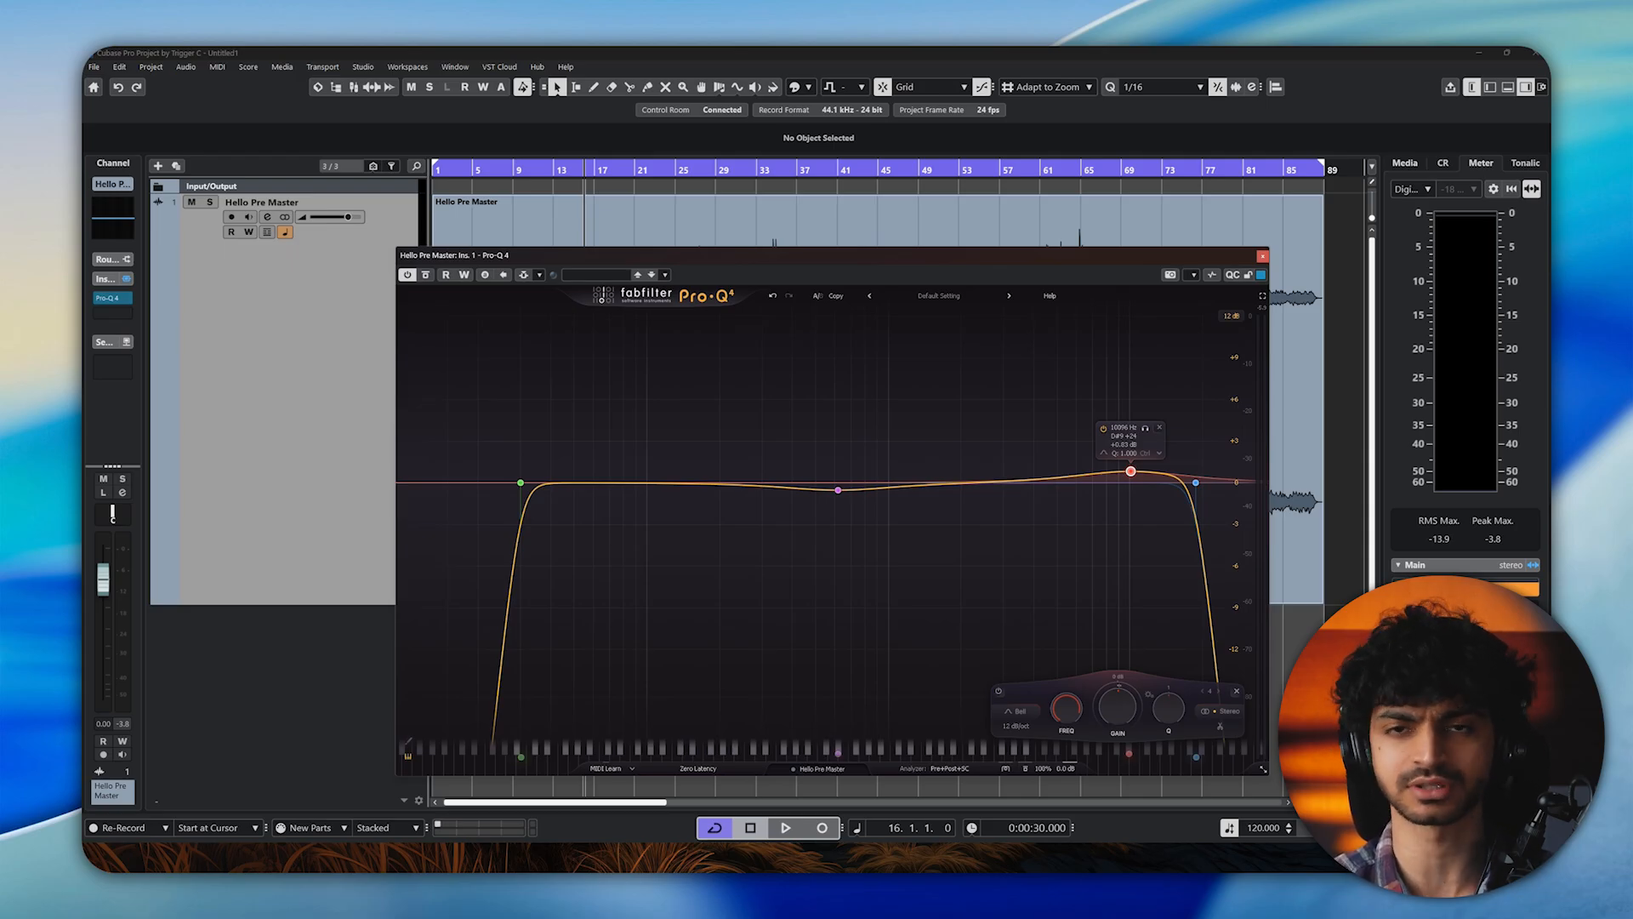
left_click(1262, 255)
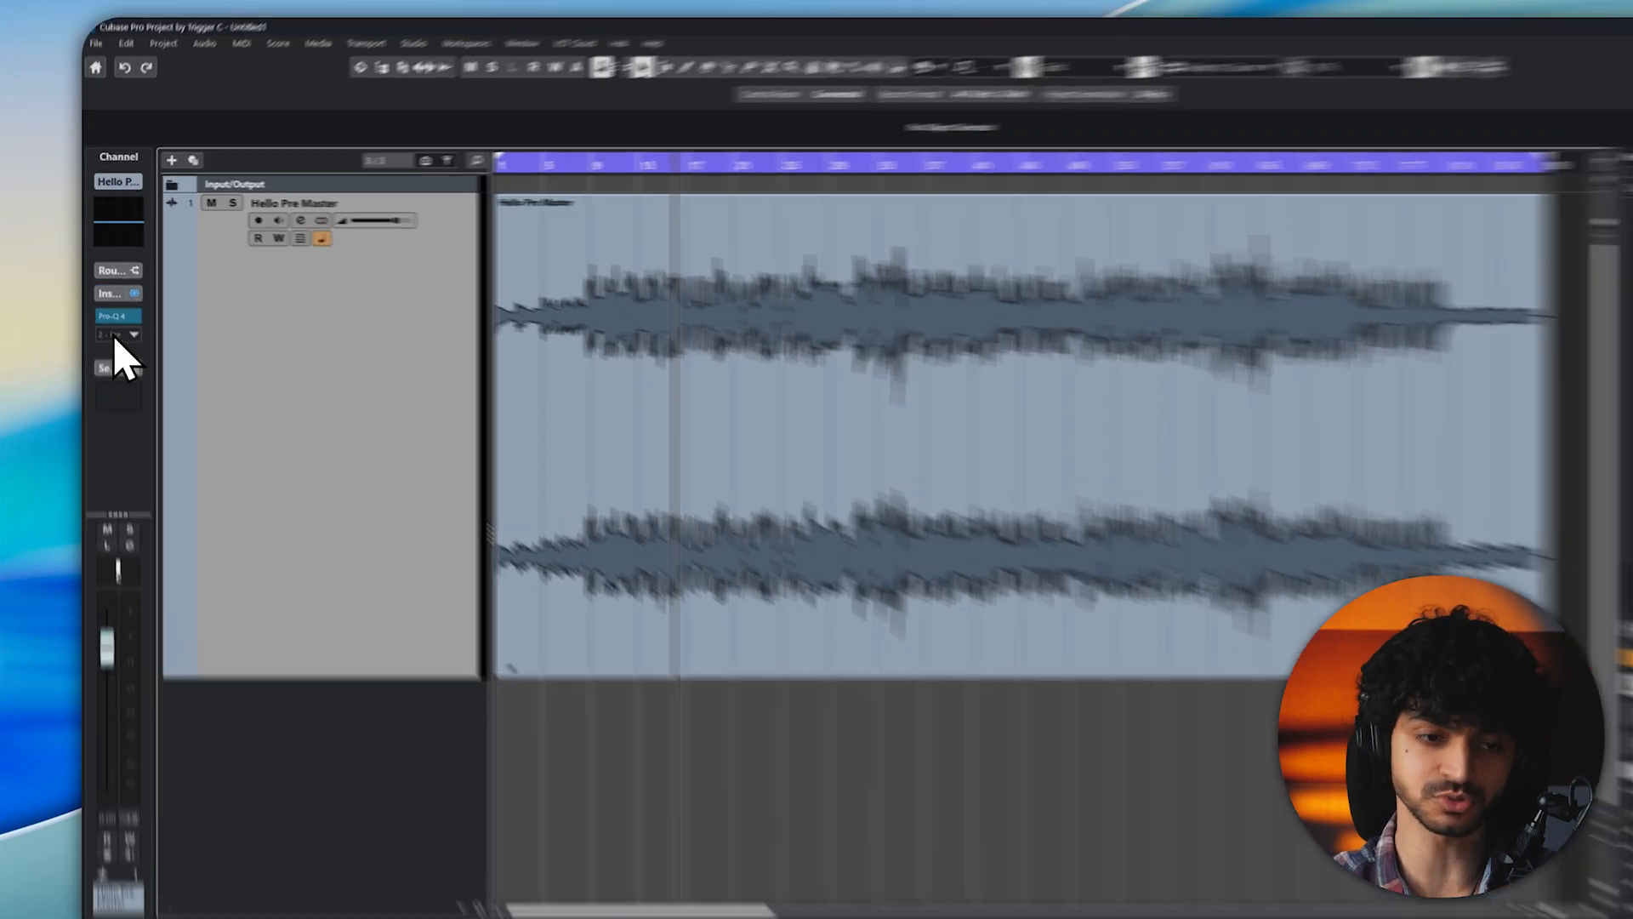
Step: Insert SSLComp Stereo in the channel's second insert slot and play the track through it
left_click(110, 314)
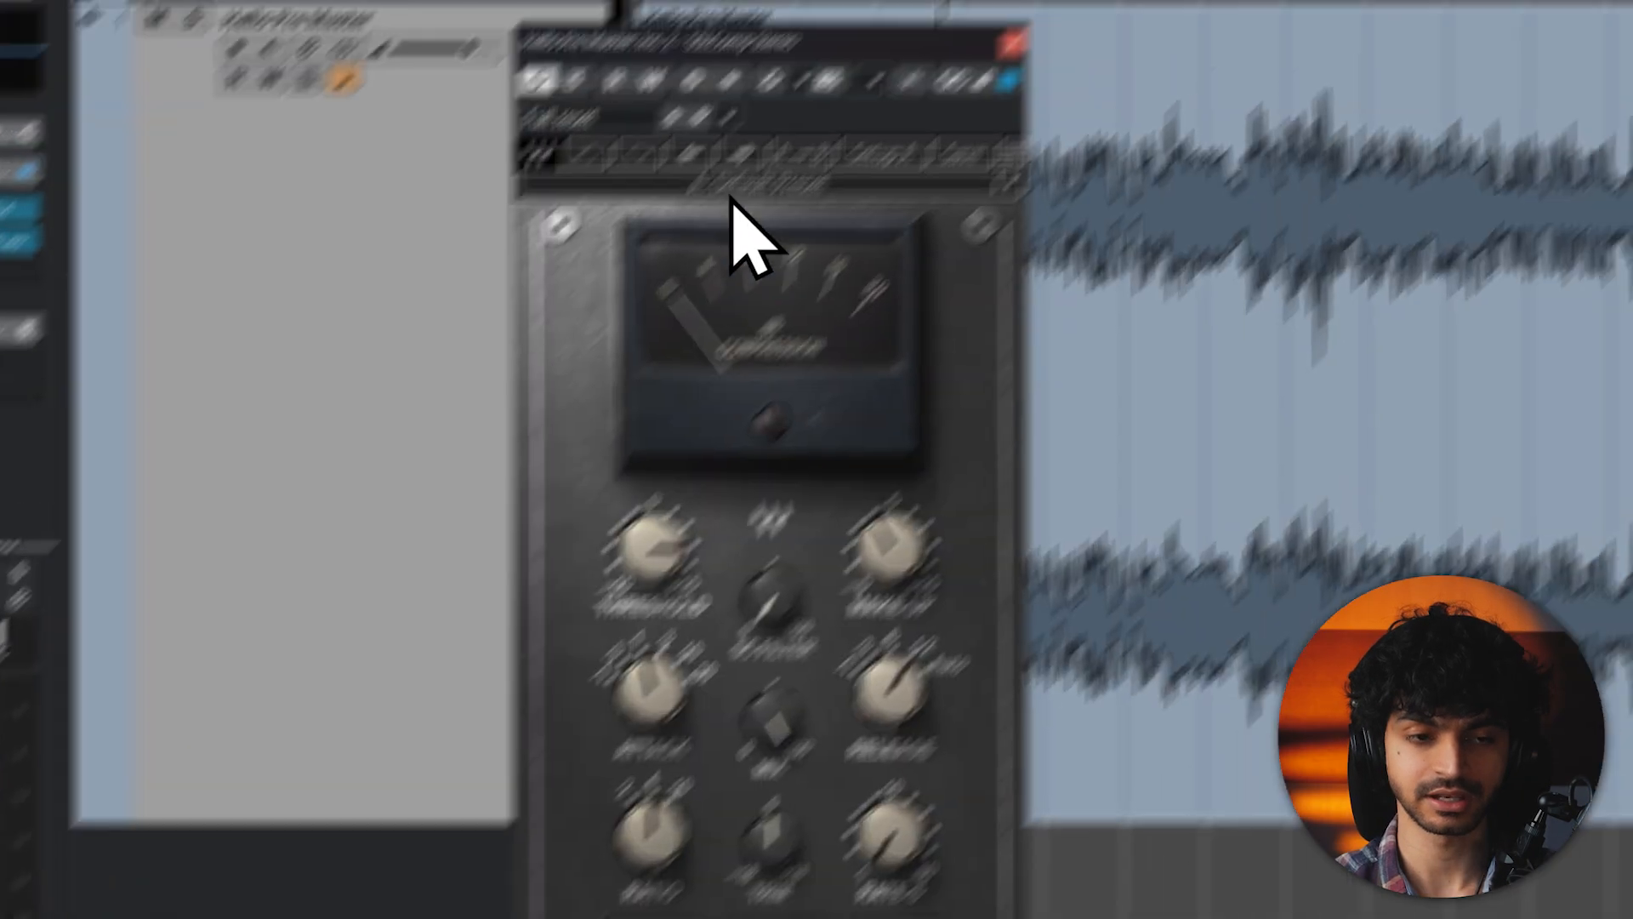
left_click_drag(772, 41, 831, 227)
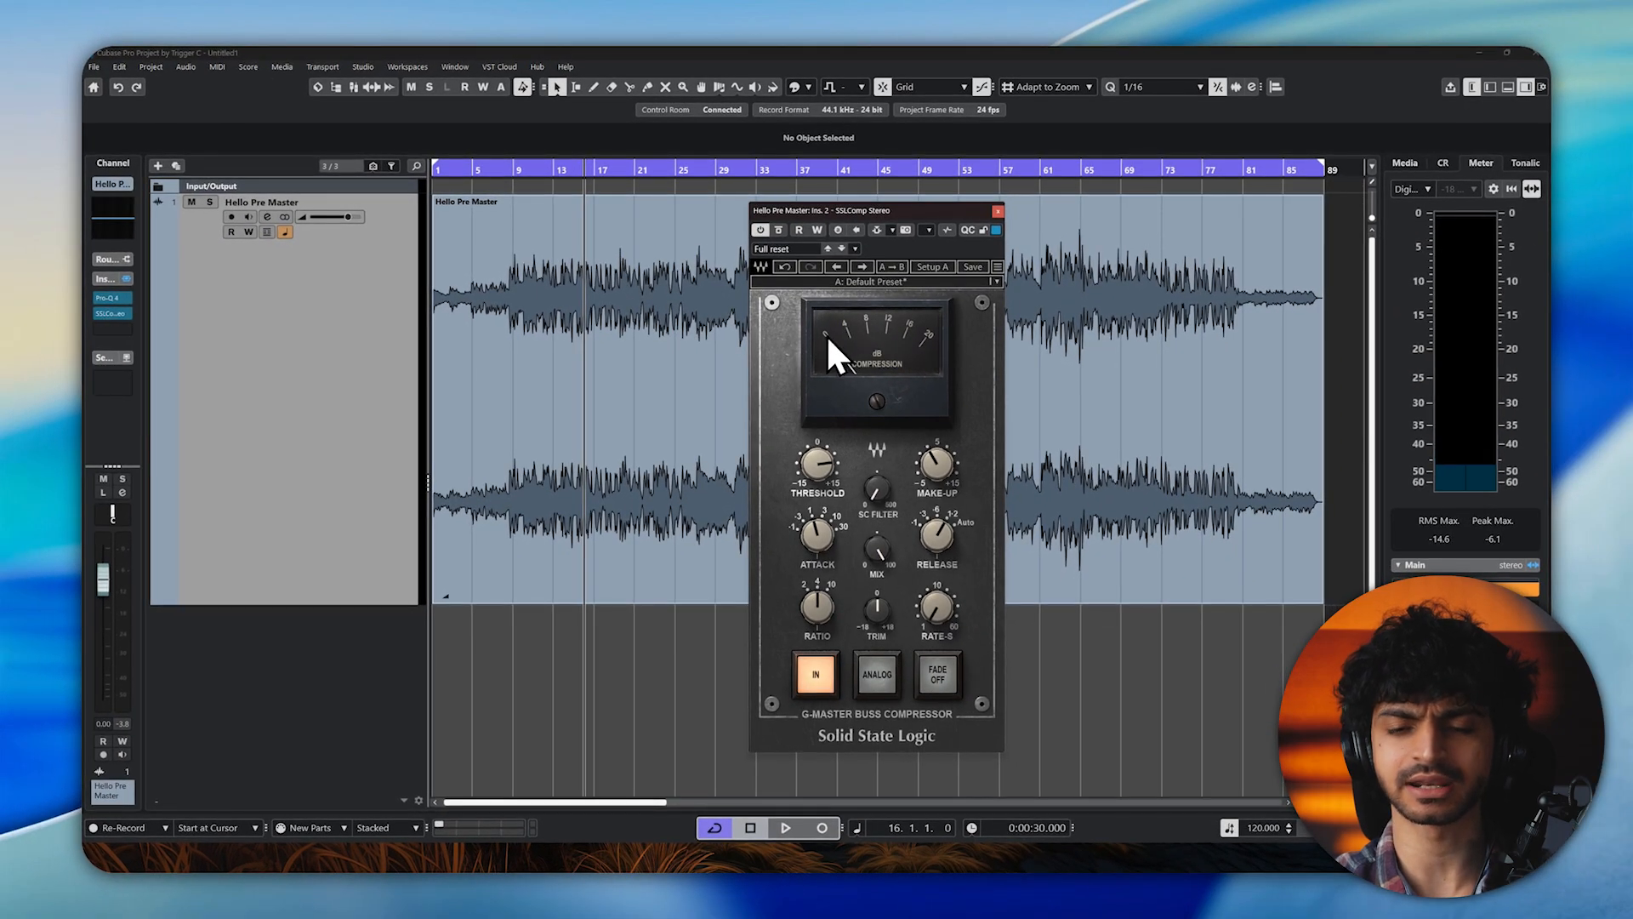
key("space")
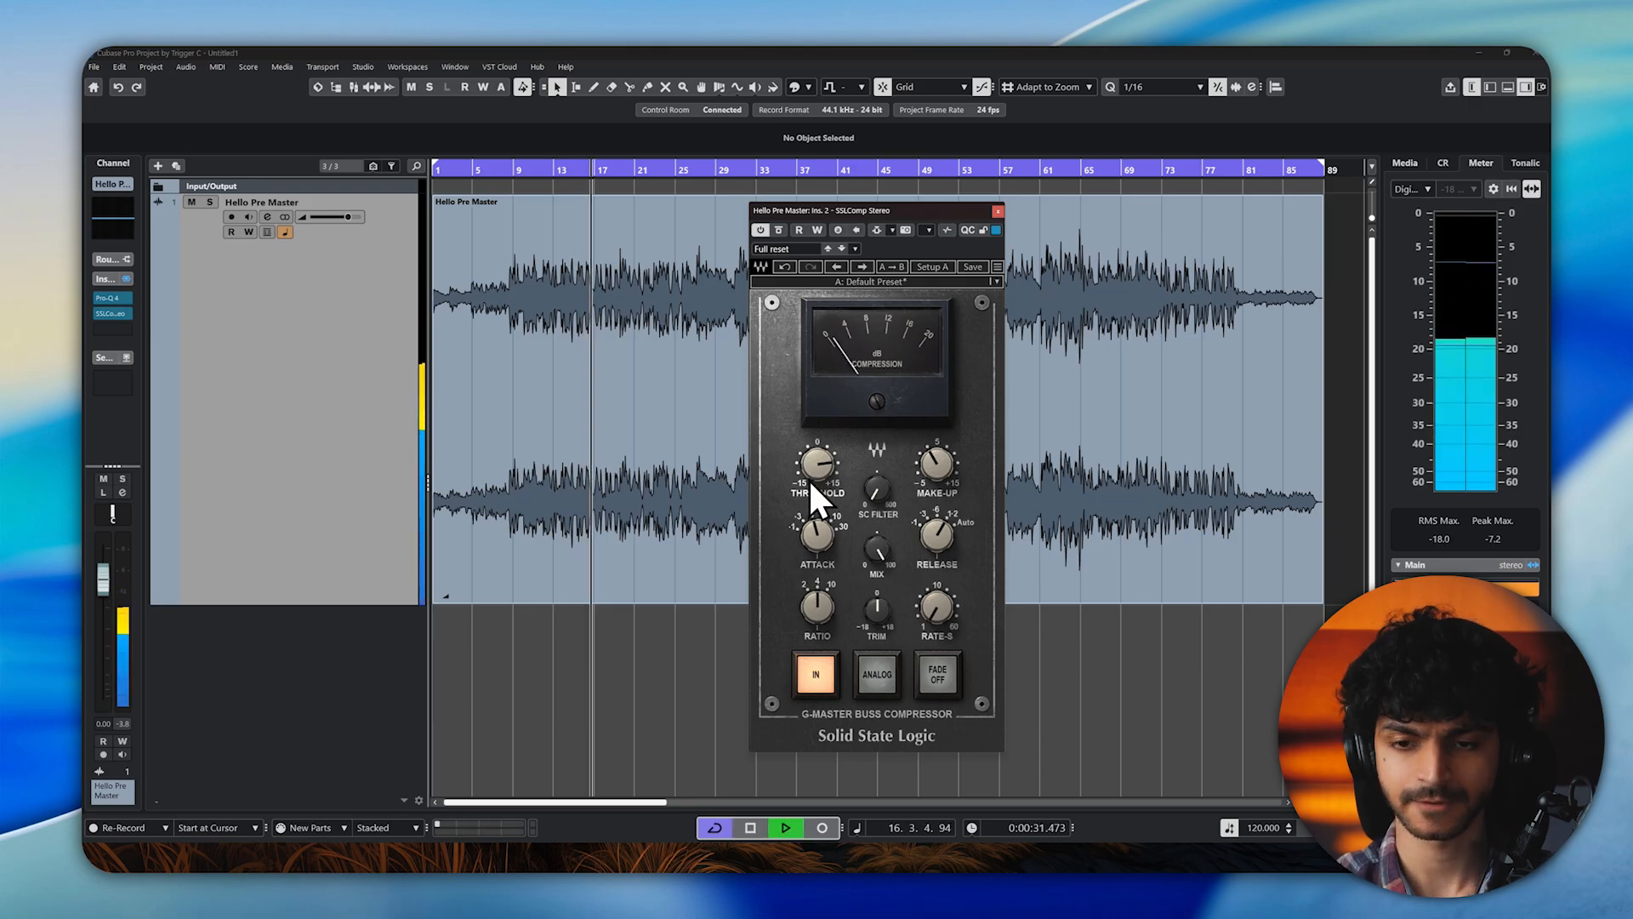
key("space")
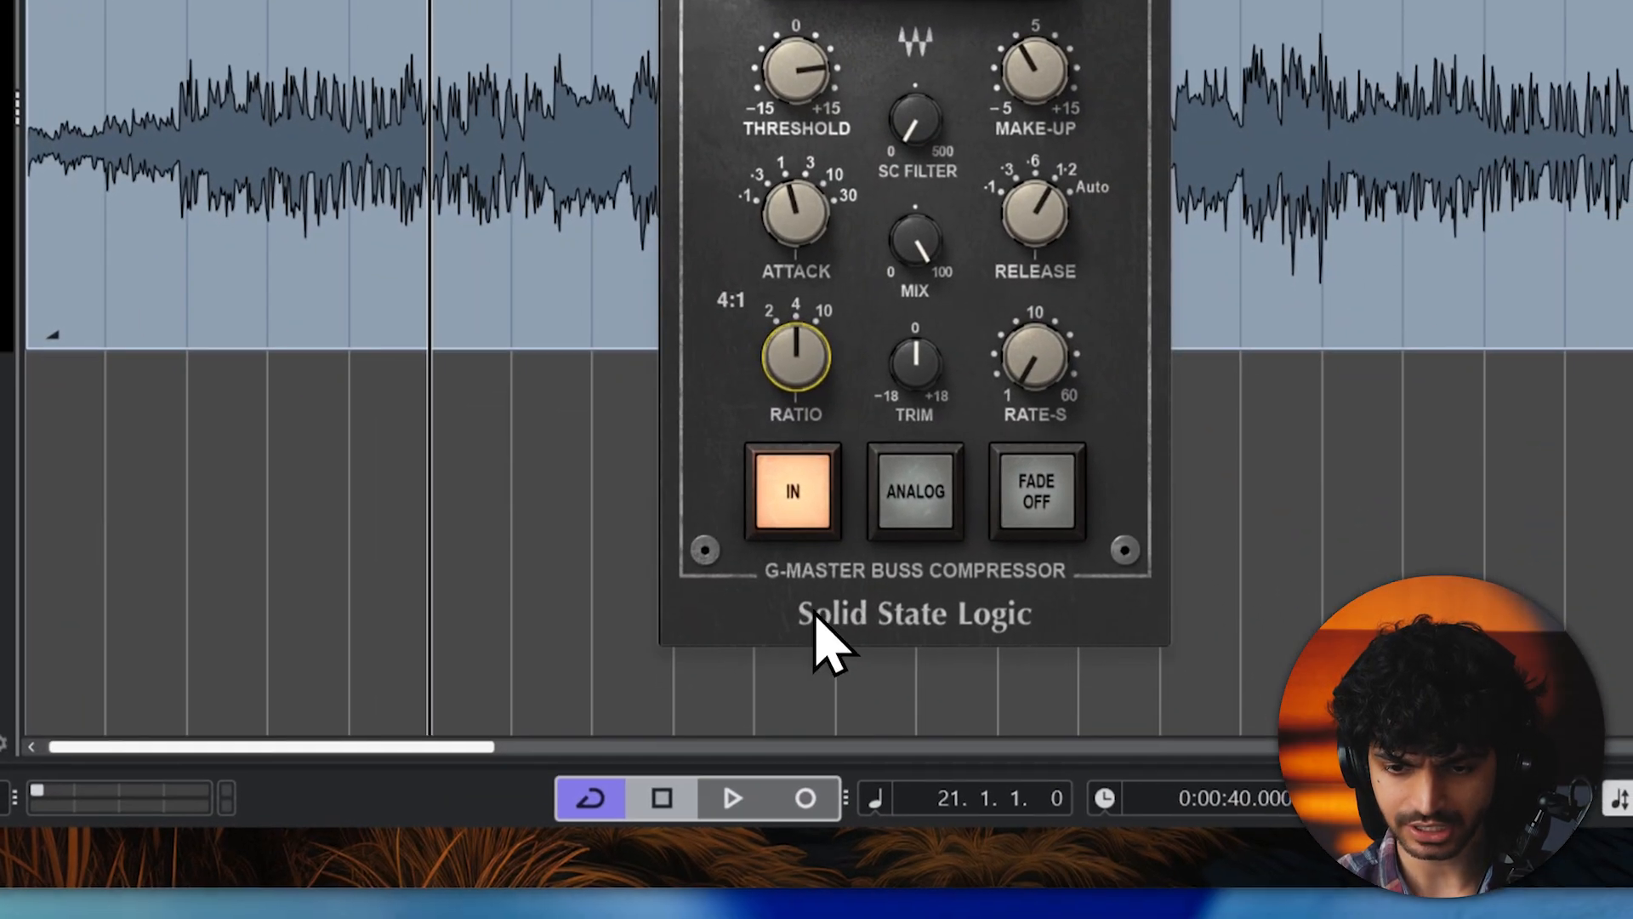
Step: Set the SSL compressor's ratio to 2:1 and raise its threshold close to +15 during playback, checking against the bypassed sound
left_click_drag(857, 477, 873, 496)
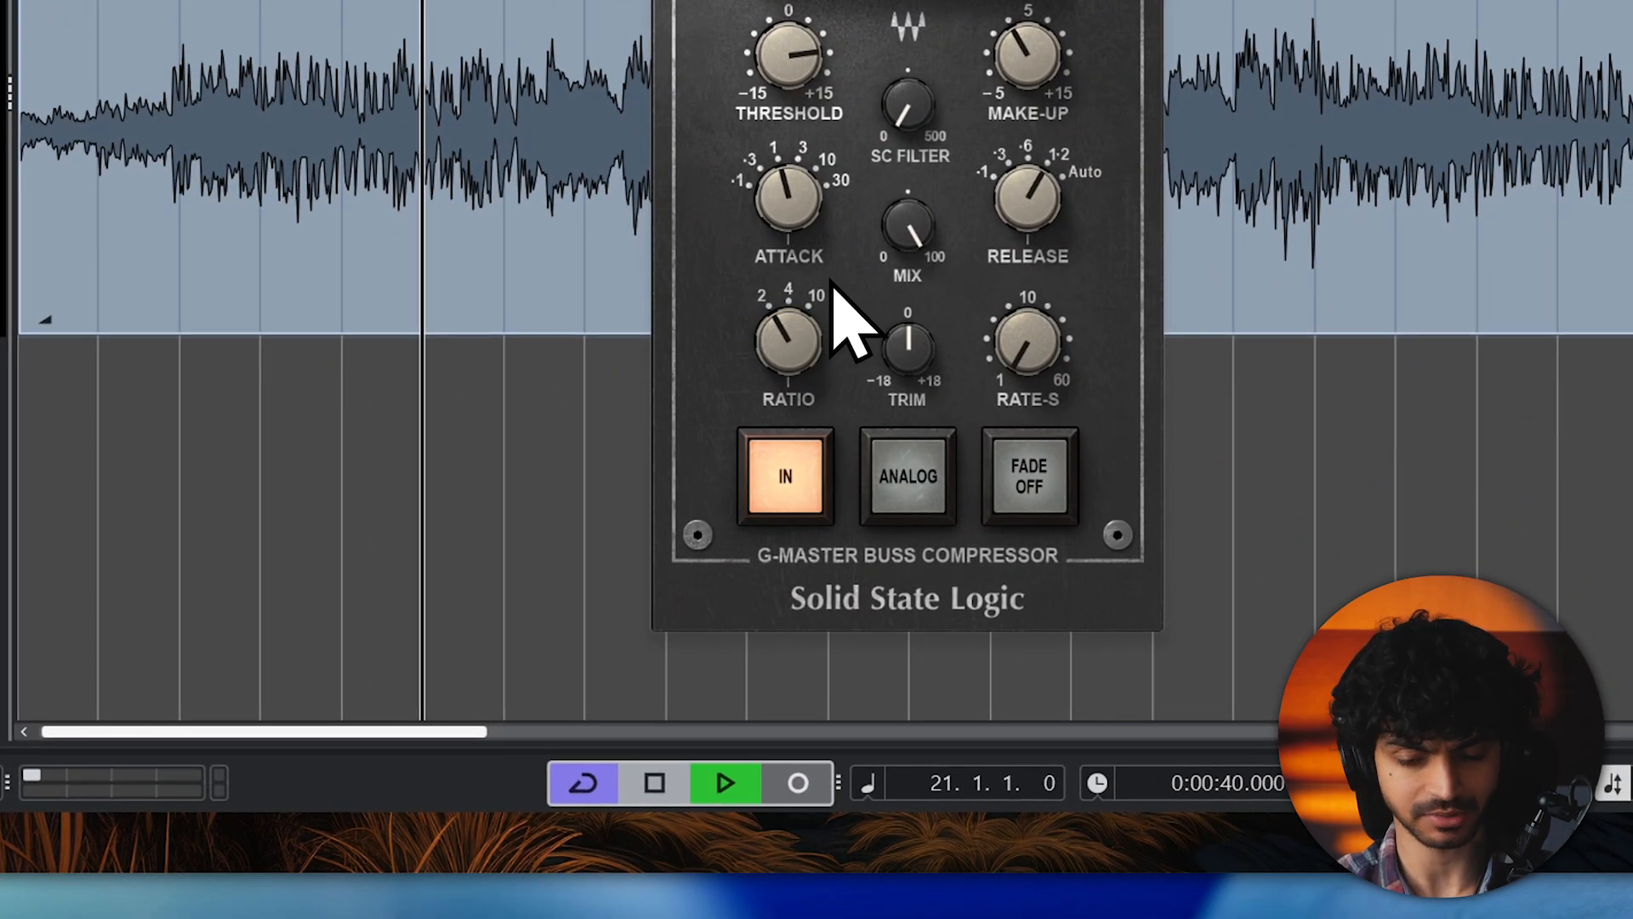
key("space")
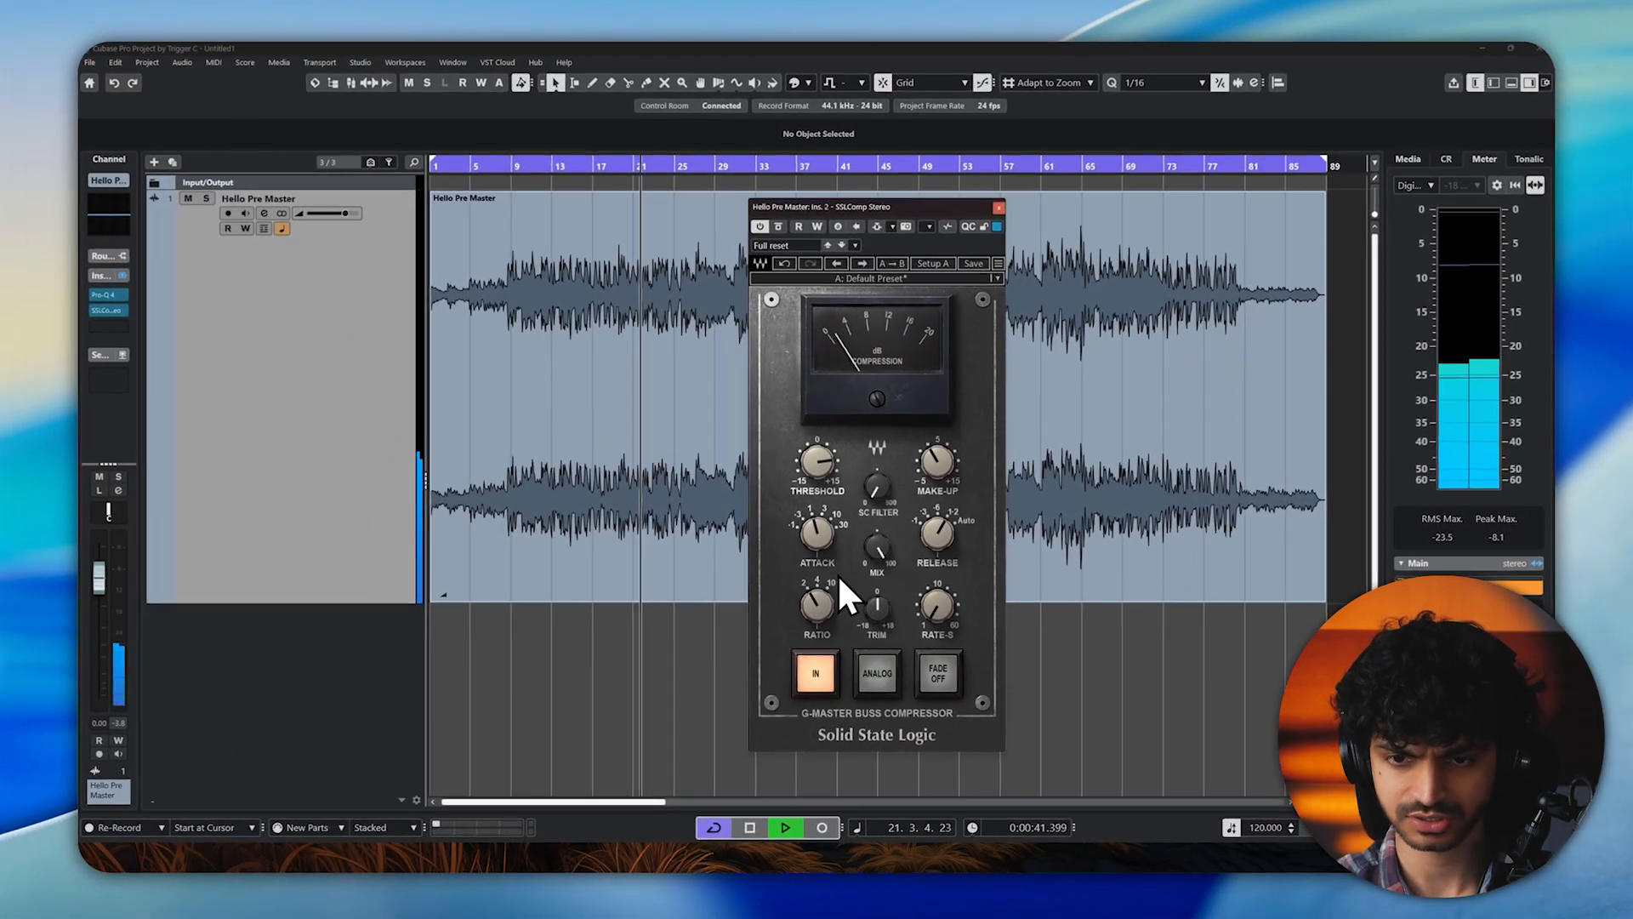
left_click_drag(816, 464, 806, 516)
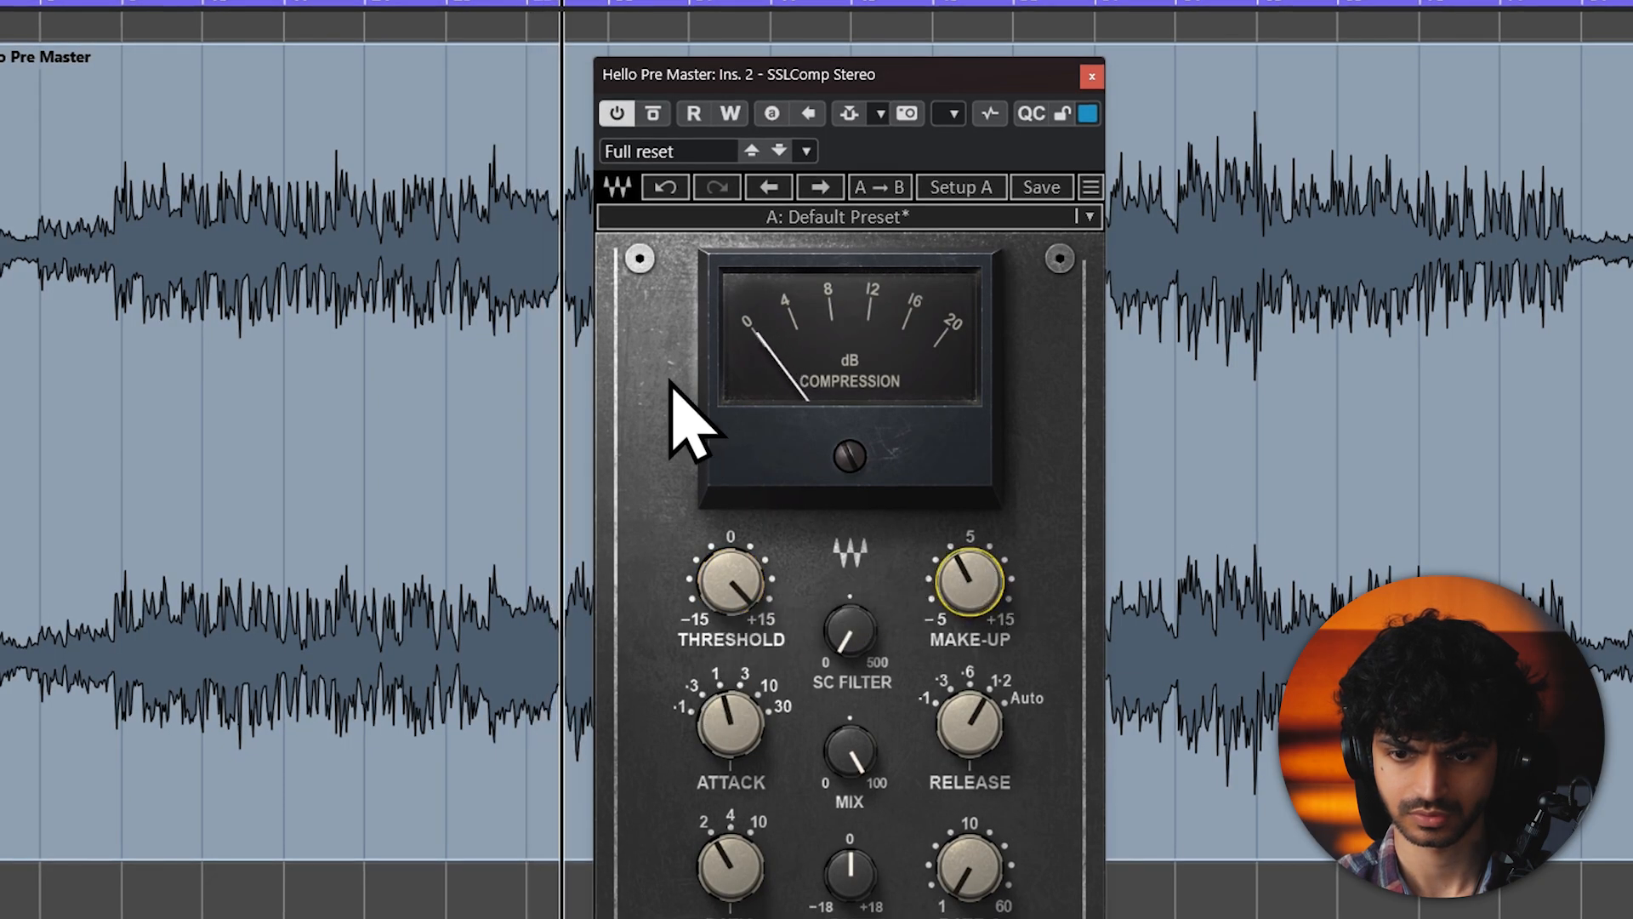
left_click(653, 113)
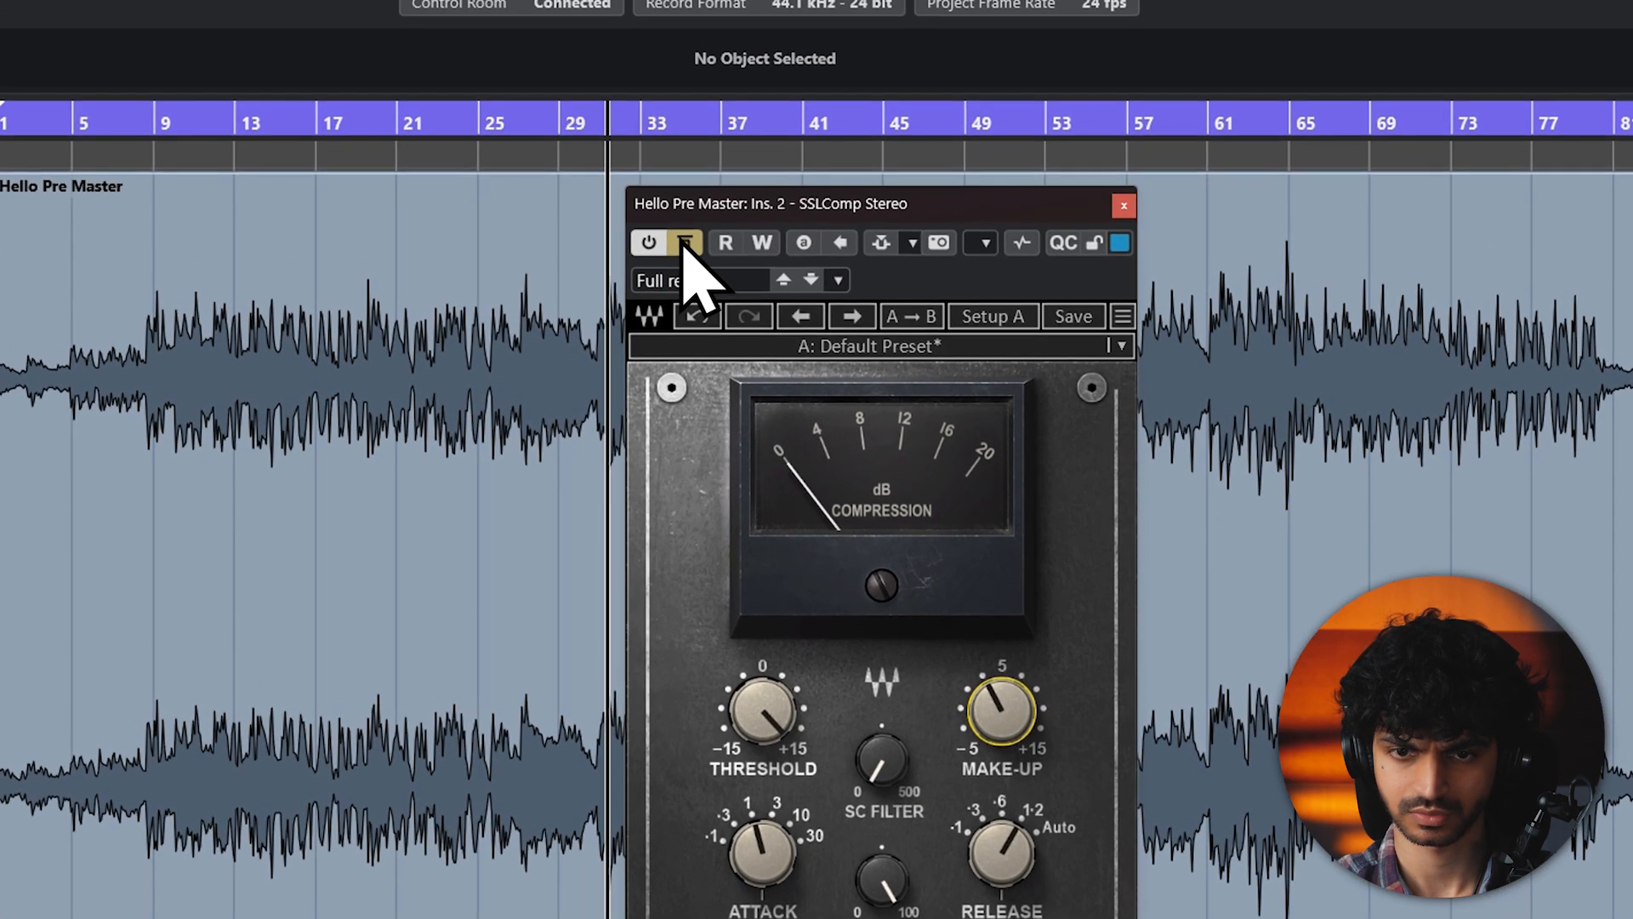
left_click(684, 244)
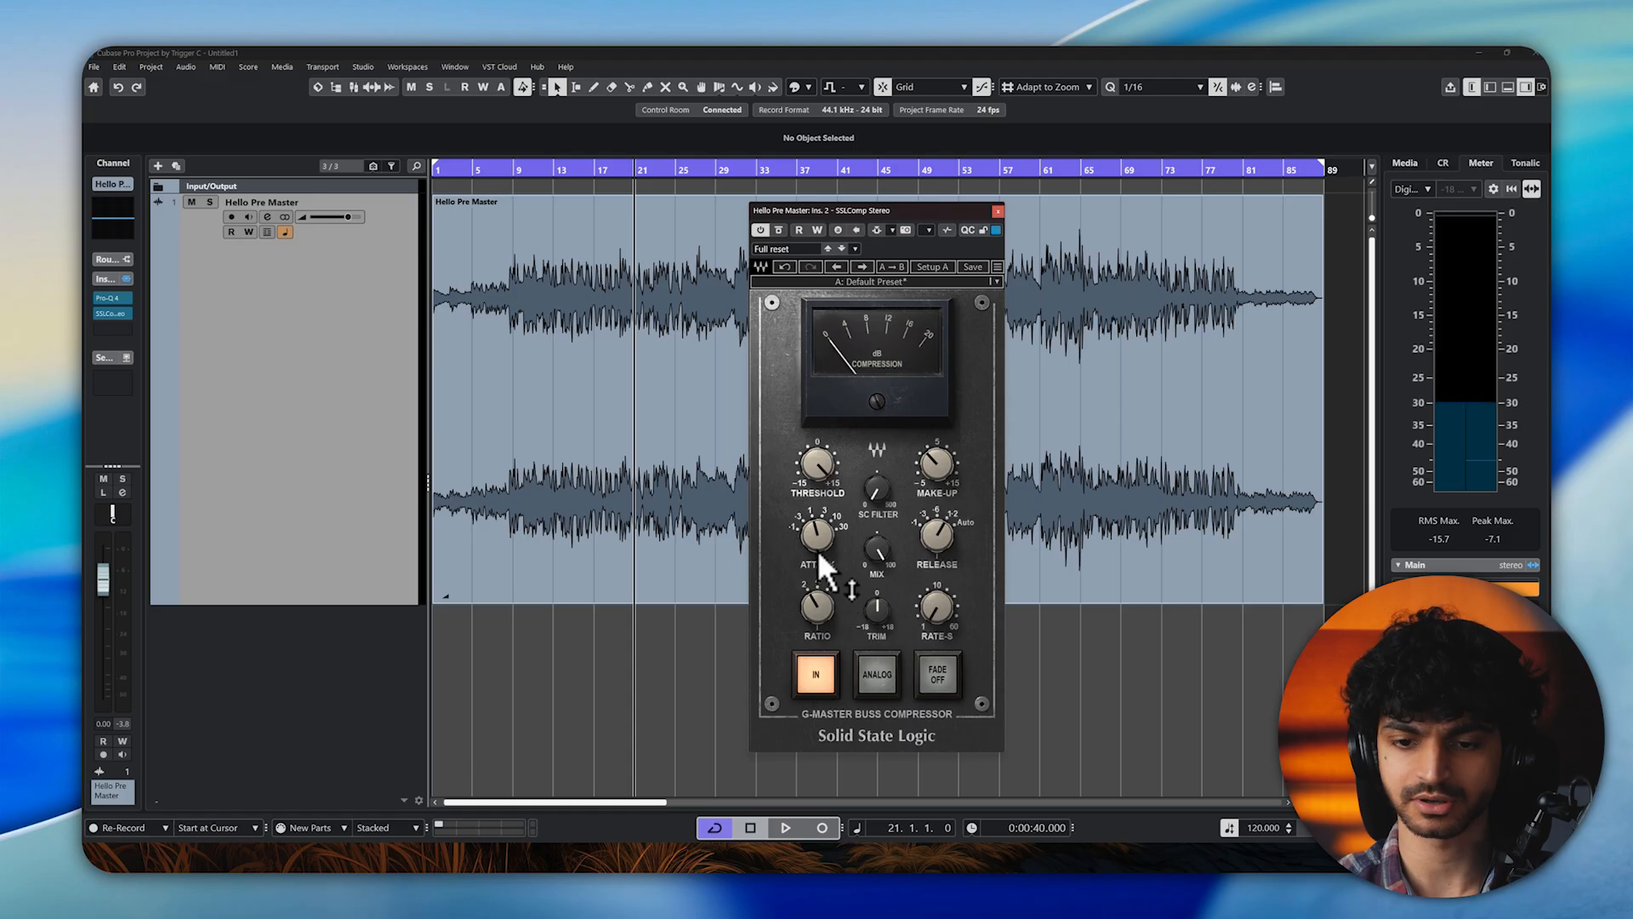
Step: Set the SSL compressor's attack to 3 and lower its make-up gain, comparing the track with the compressor bypassed and active
left_click_drag(819, 536, 876, 374)
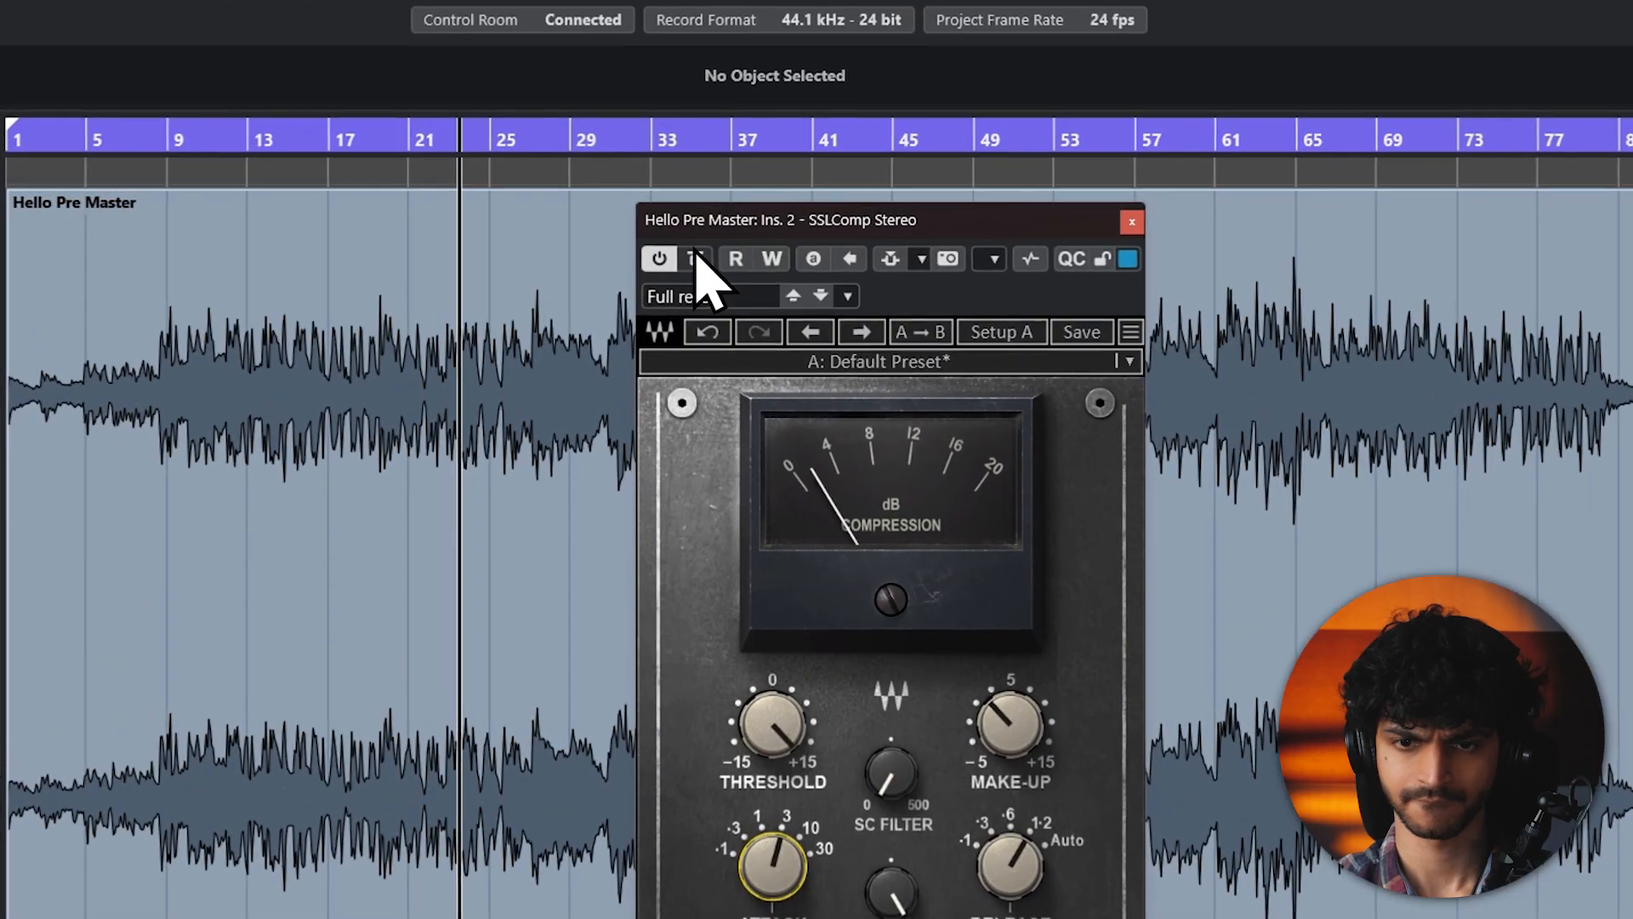
left_click_drag(1008, 732, 1007, 861)
left_click(625, 78)
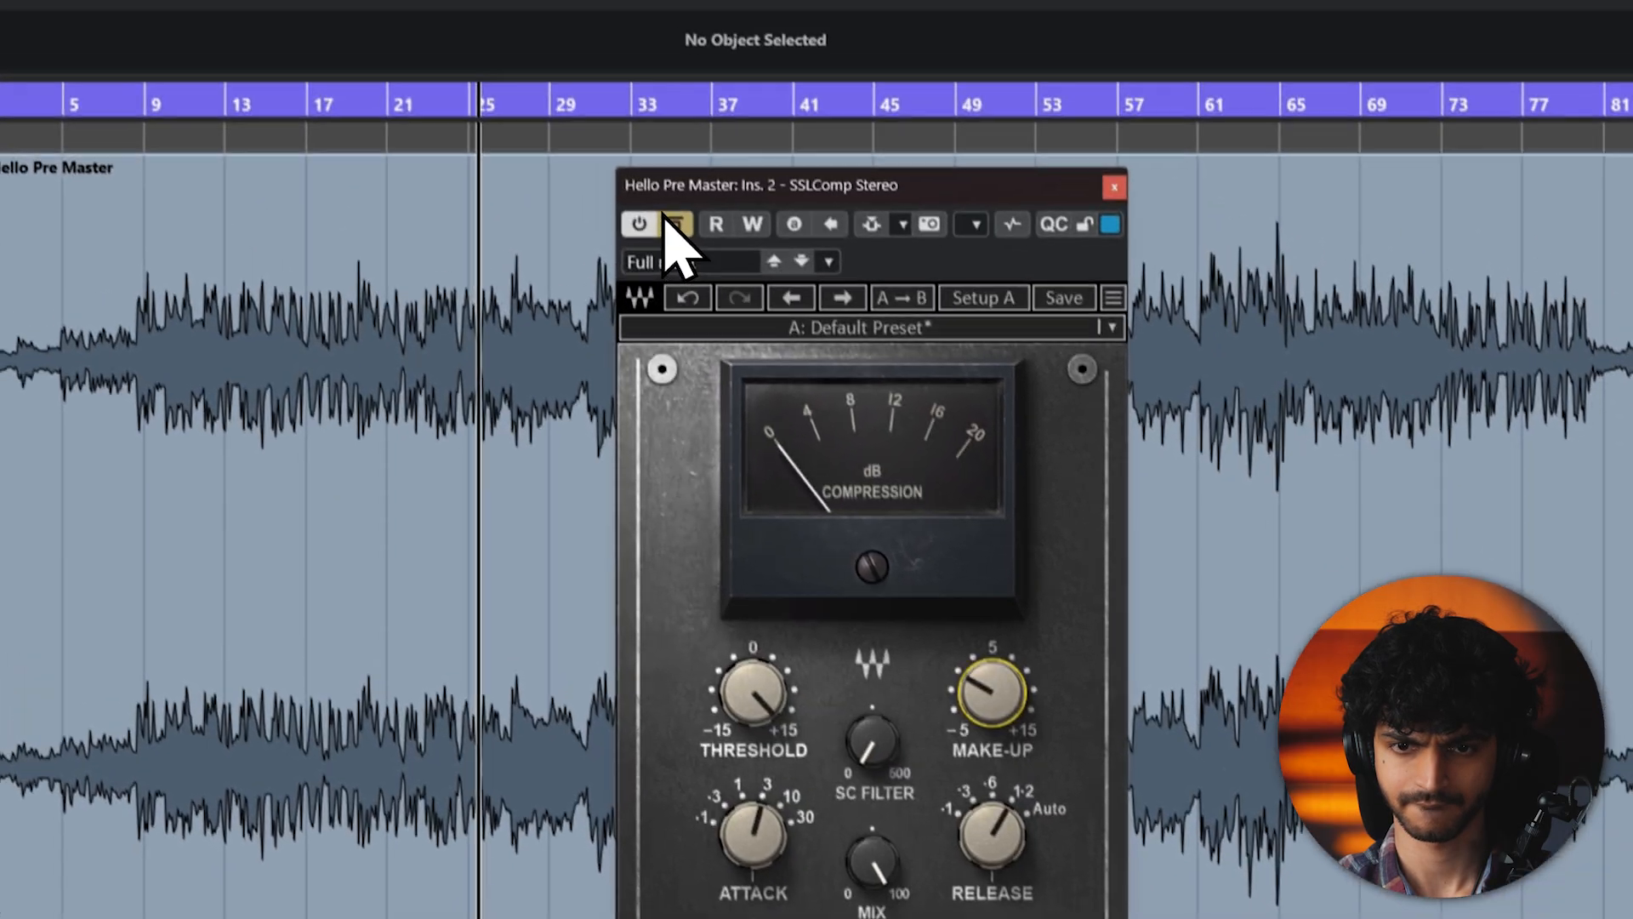
left_click(625, 78)
left_click(625, 78)
left_click(685, 255)
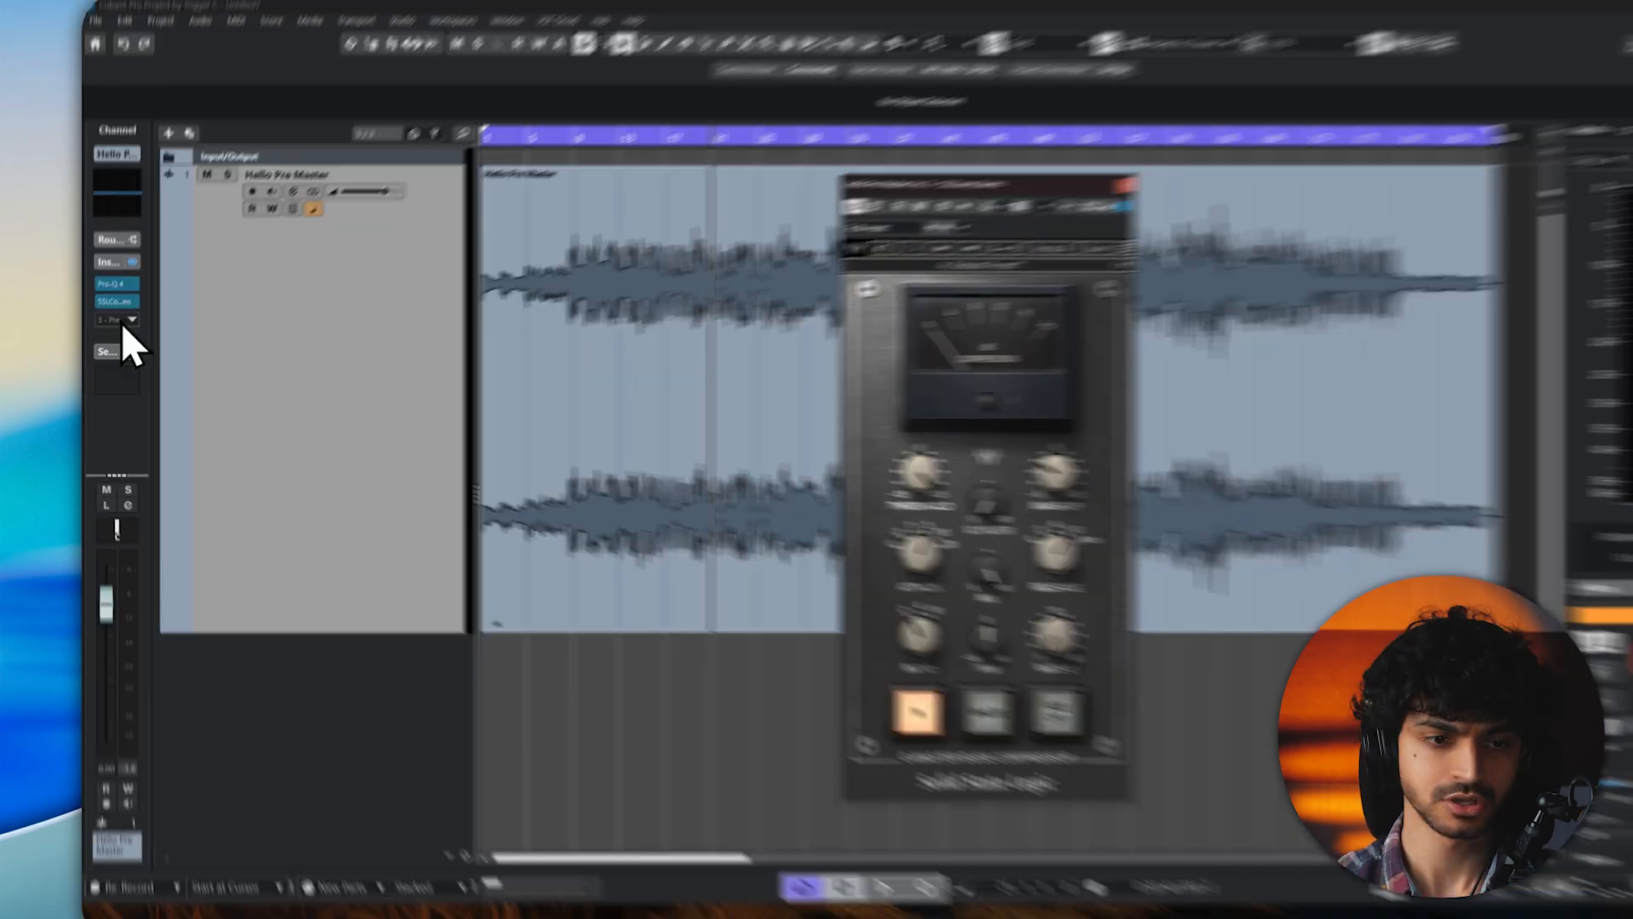
Step: Insert C4 Stereo from the custom plug-in collection in the channel's third insert slot
left_click(113, 328)
left_click(250, 342)
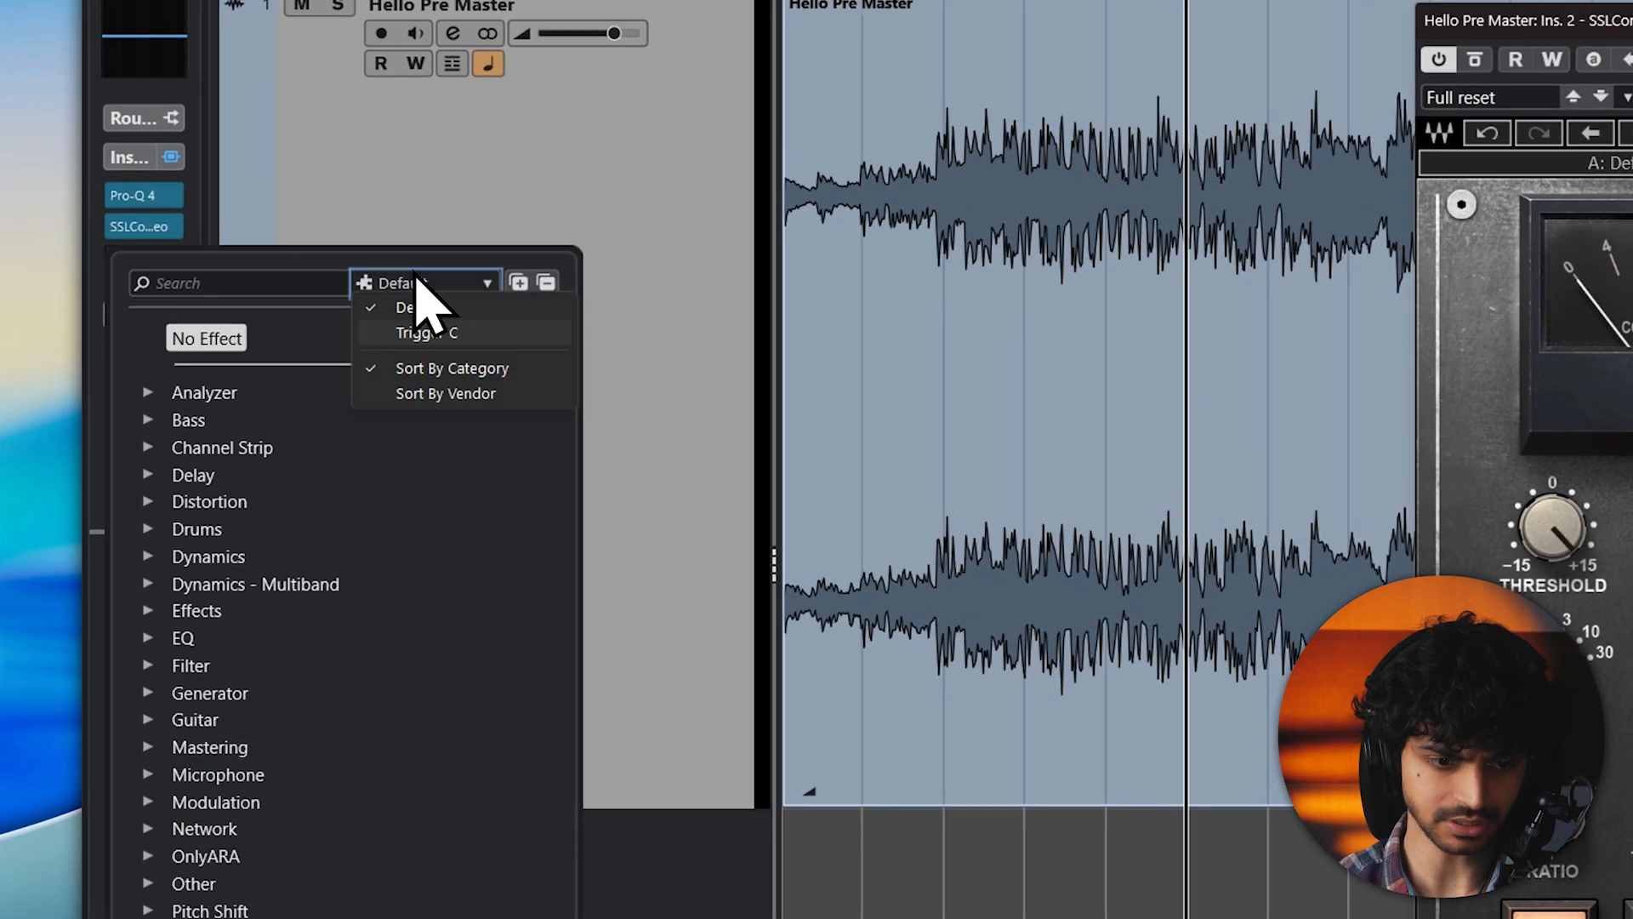
left_click(425, 333)
left_click(225, 637)
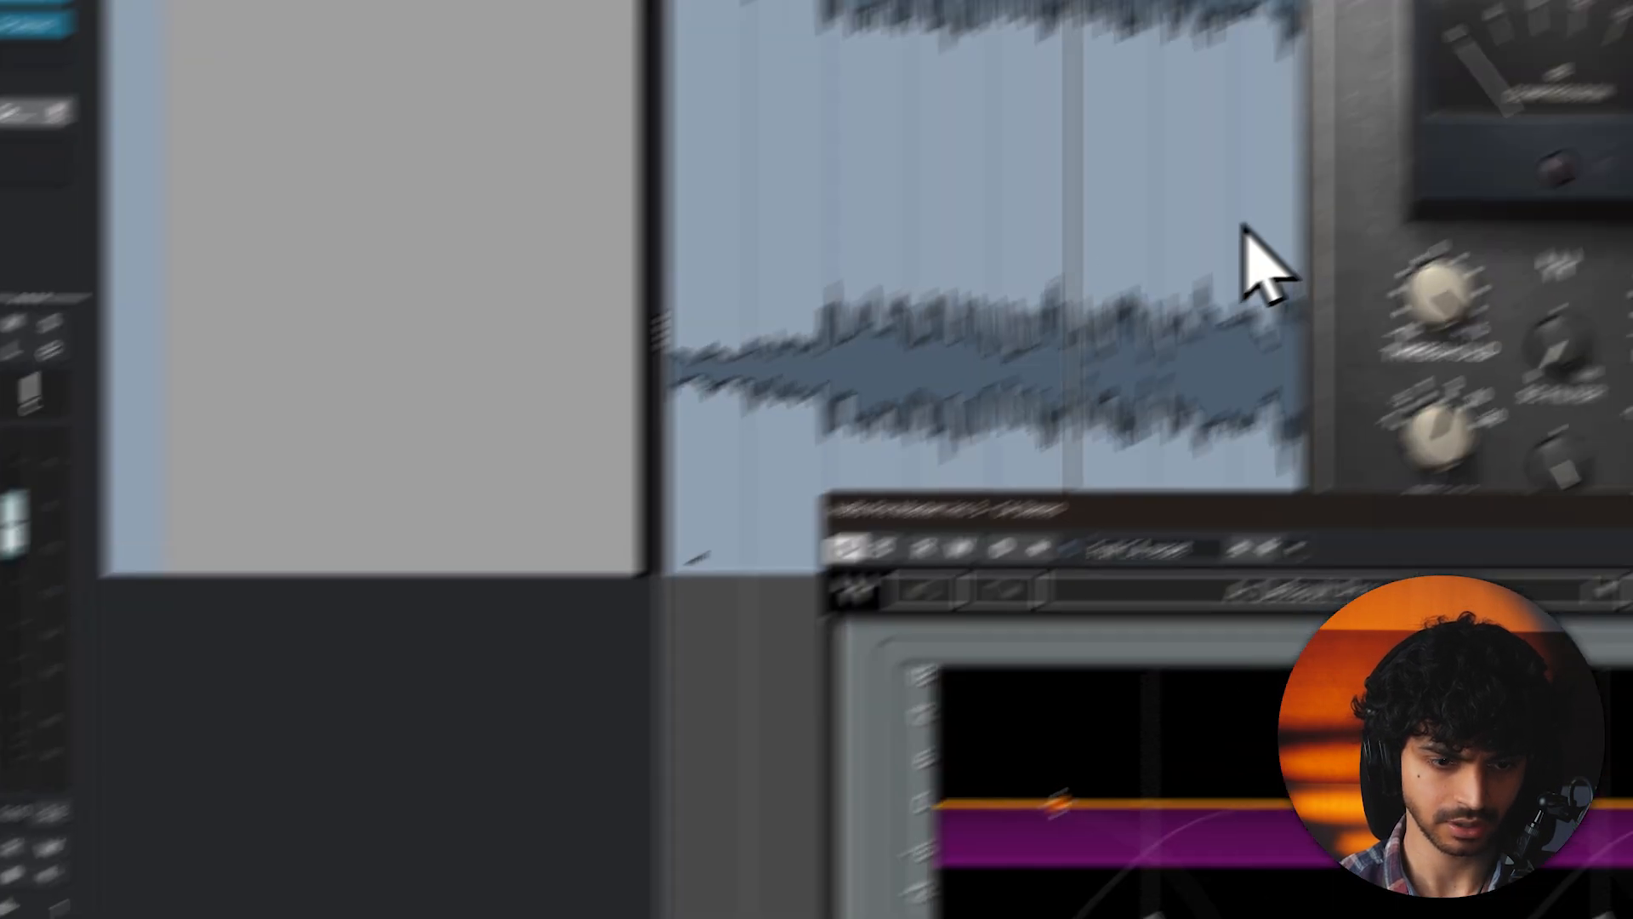
left_click_drag(1413, 508, 936, 301)
Step: Load the Multi Opto Mastering preset in the C4 multiband processor
left_click(1138, 550)
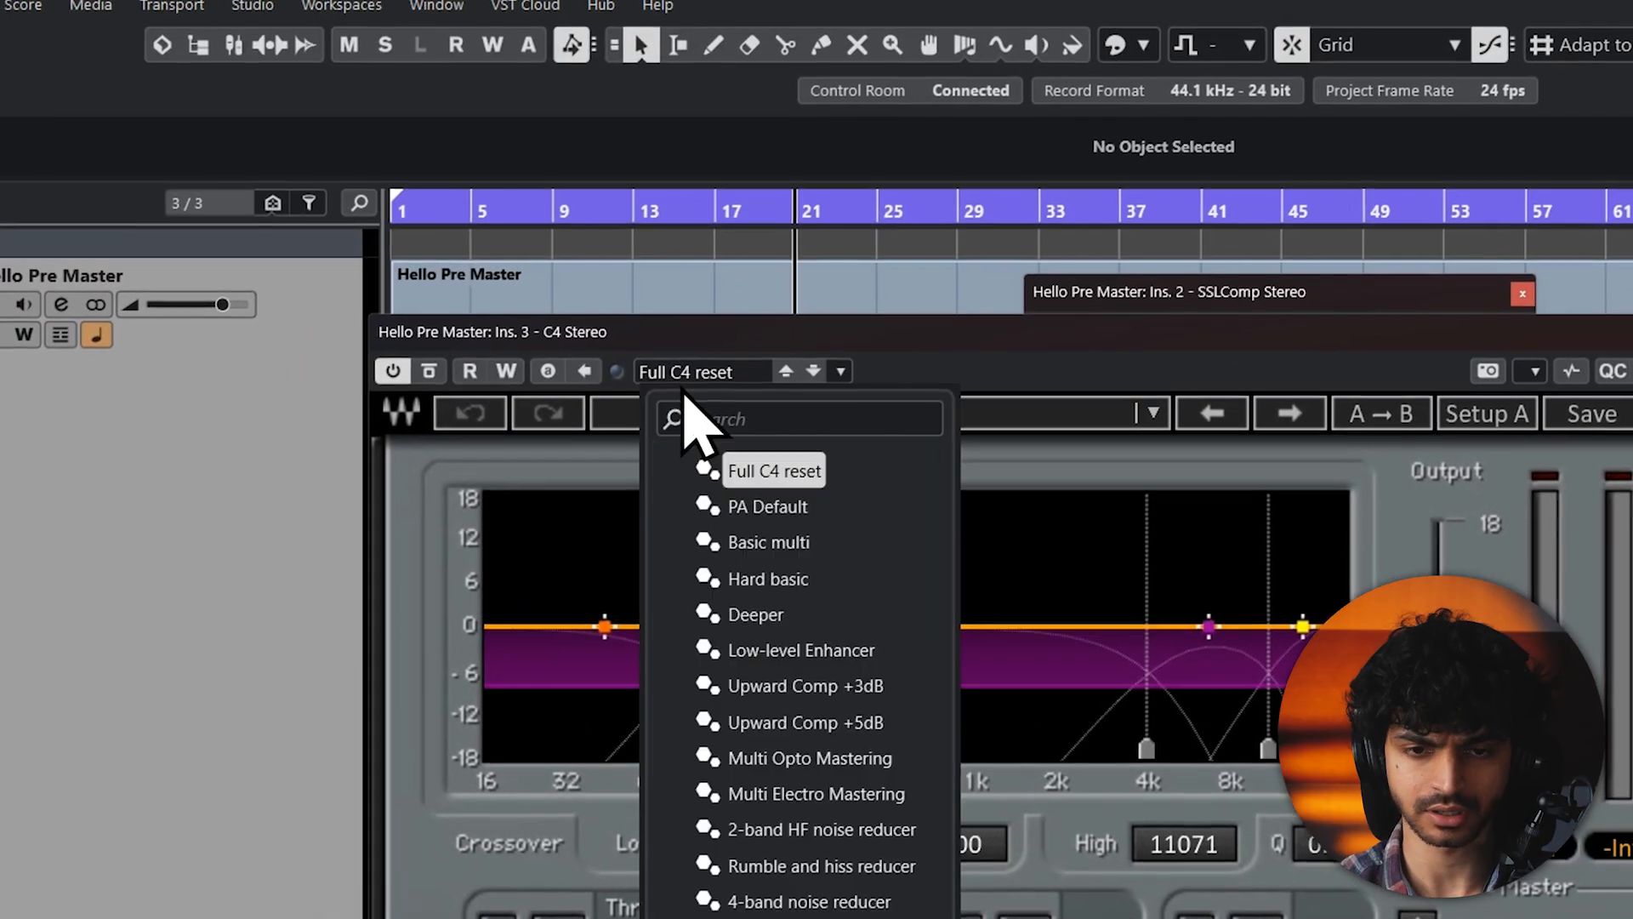
scroll(820, 828, "down", 10)
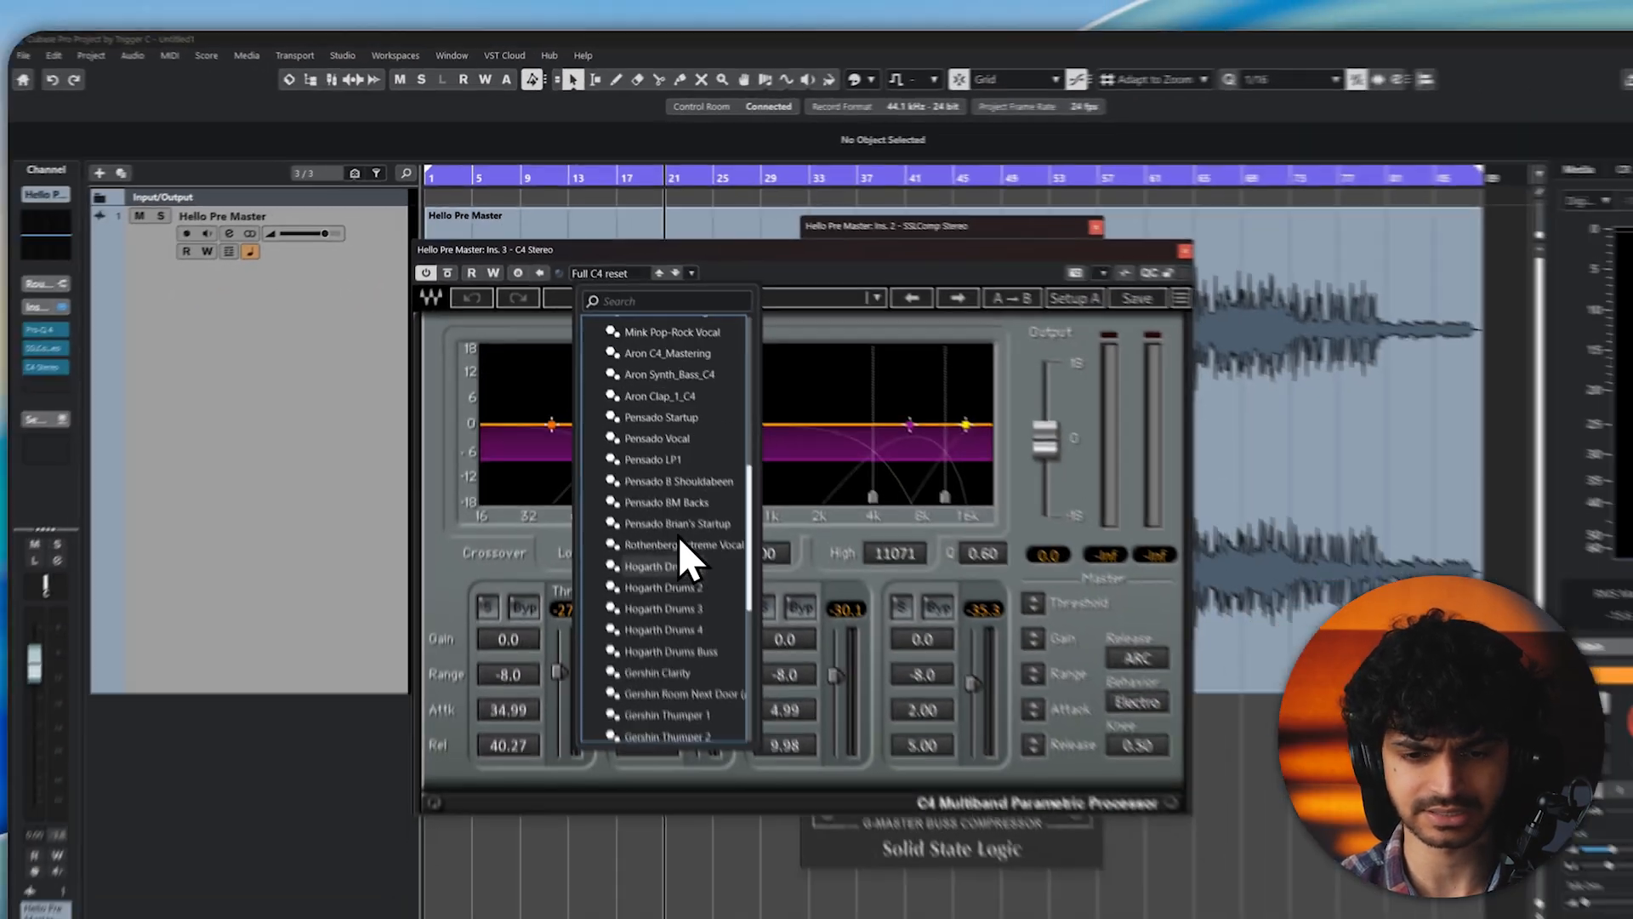
scroll(679, 545, "down", 6)
left_click(649, 299)
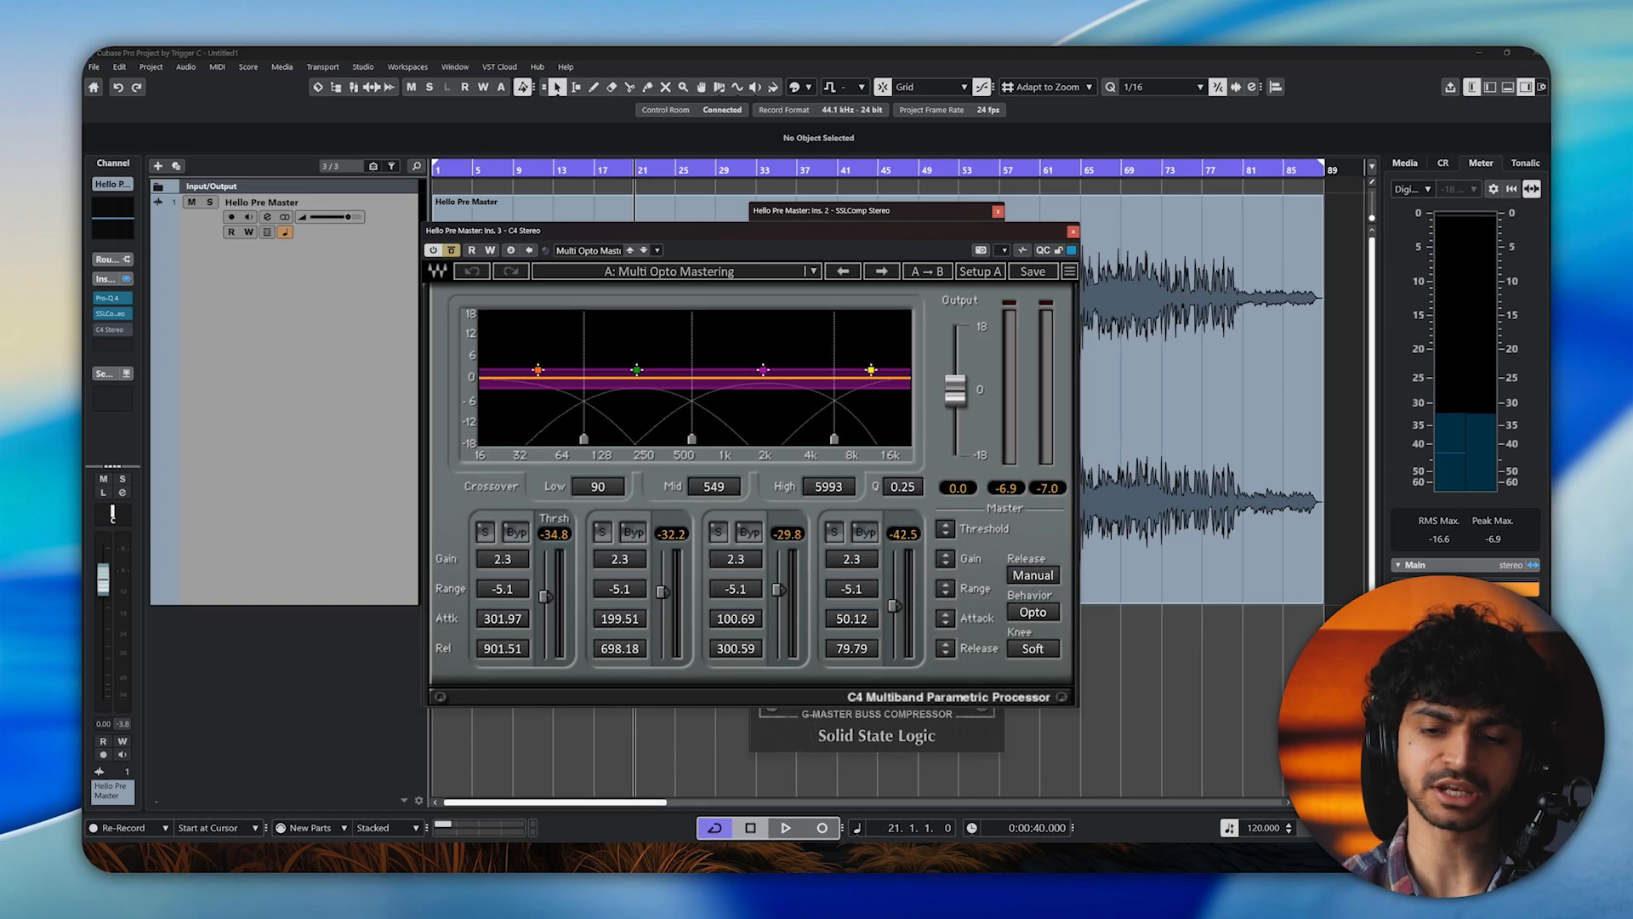
Step: Play the track and compare it with the C4 multiband processor bypassed and active
key("space")
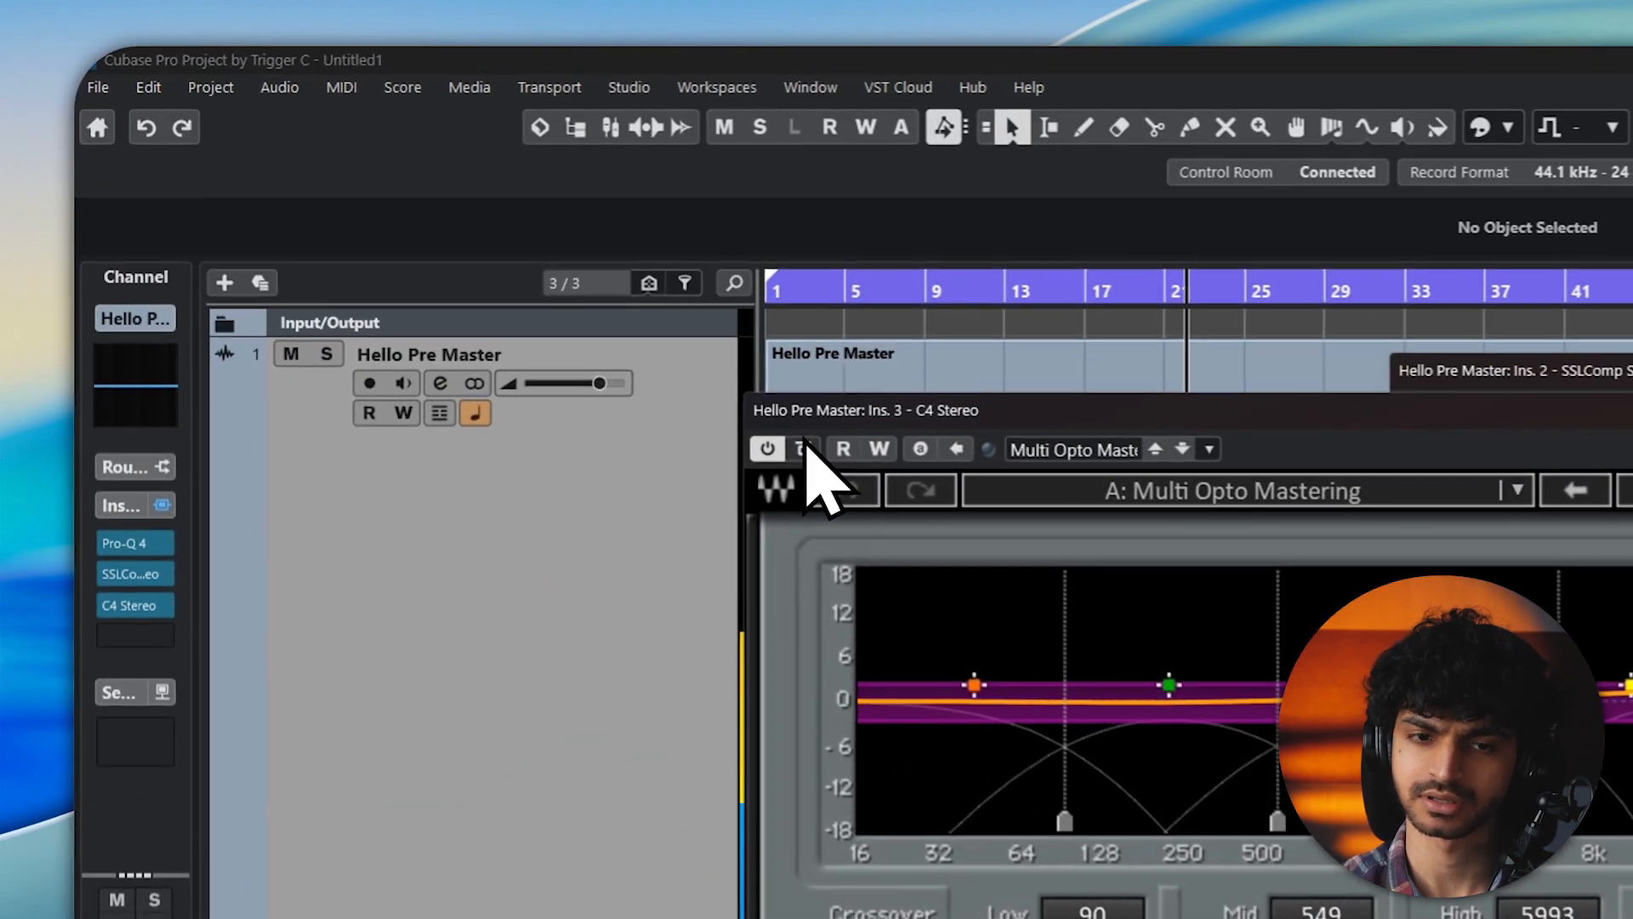
left_click(802, 449)
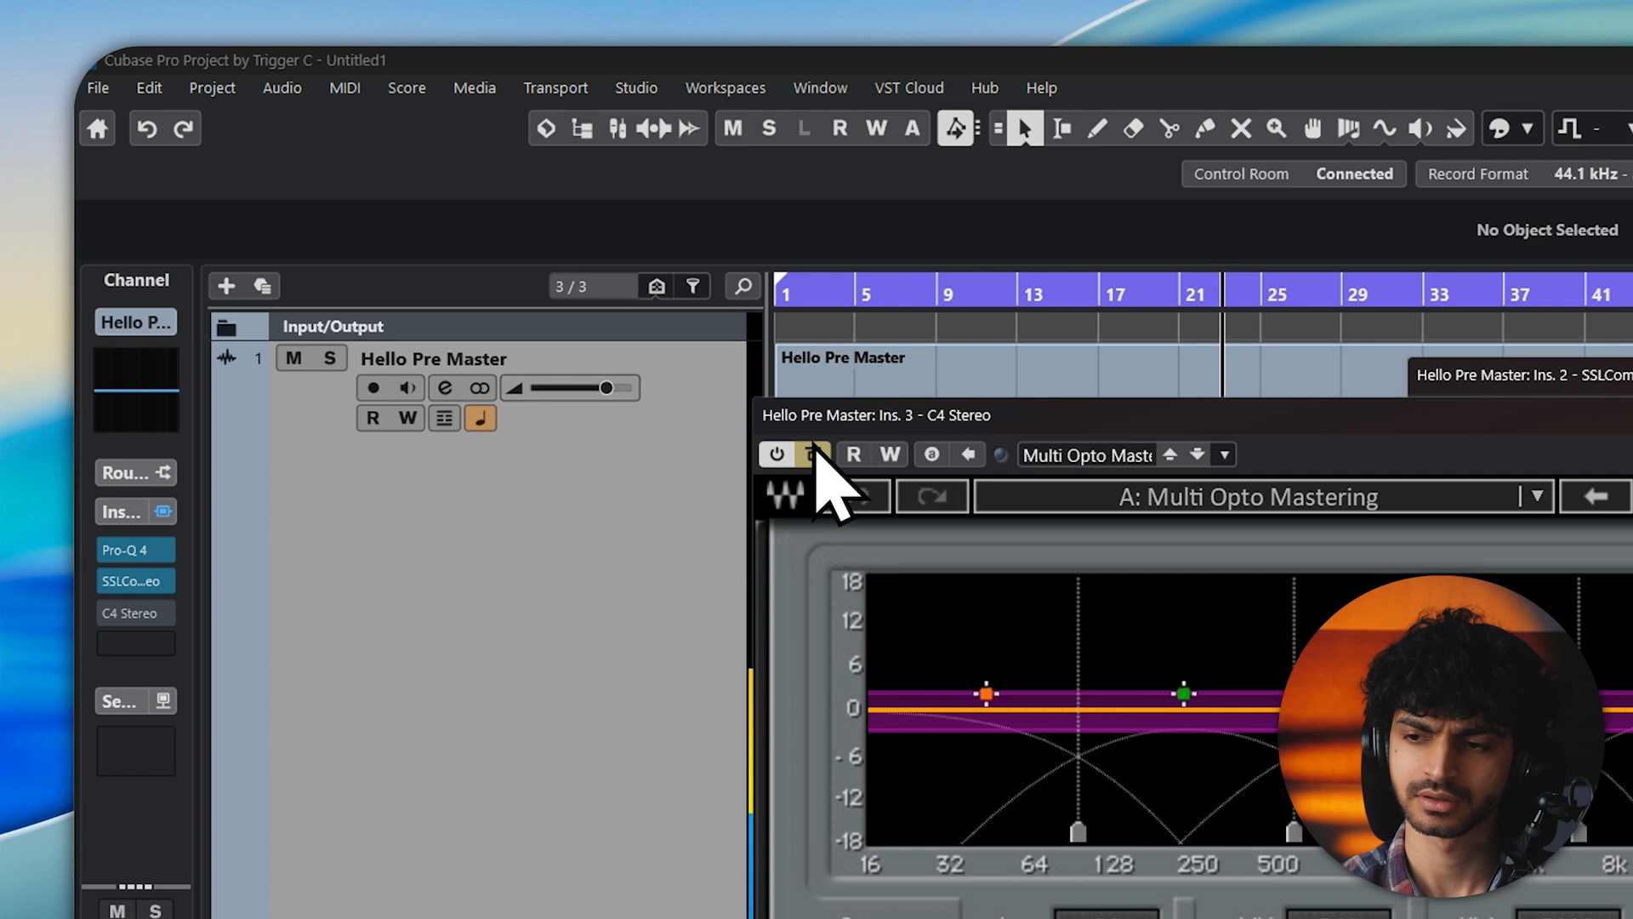
left_click(813, 451)
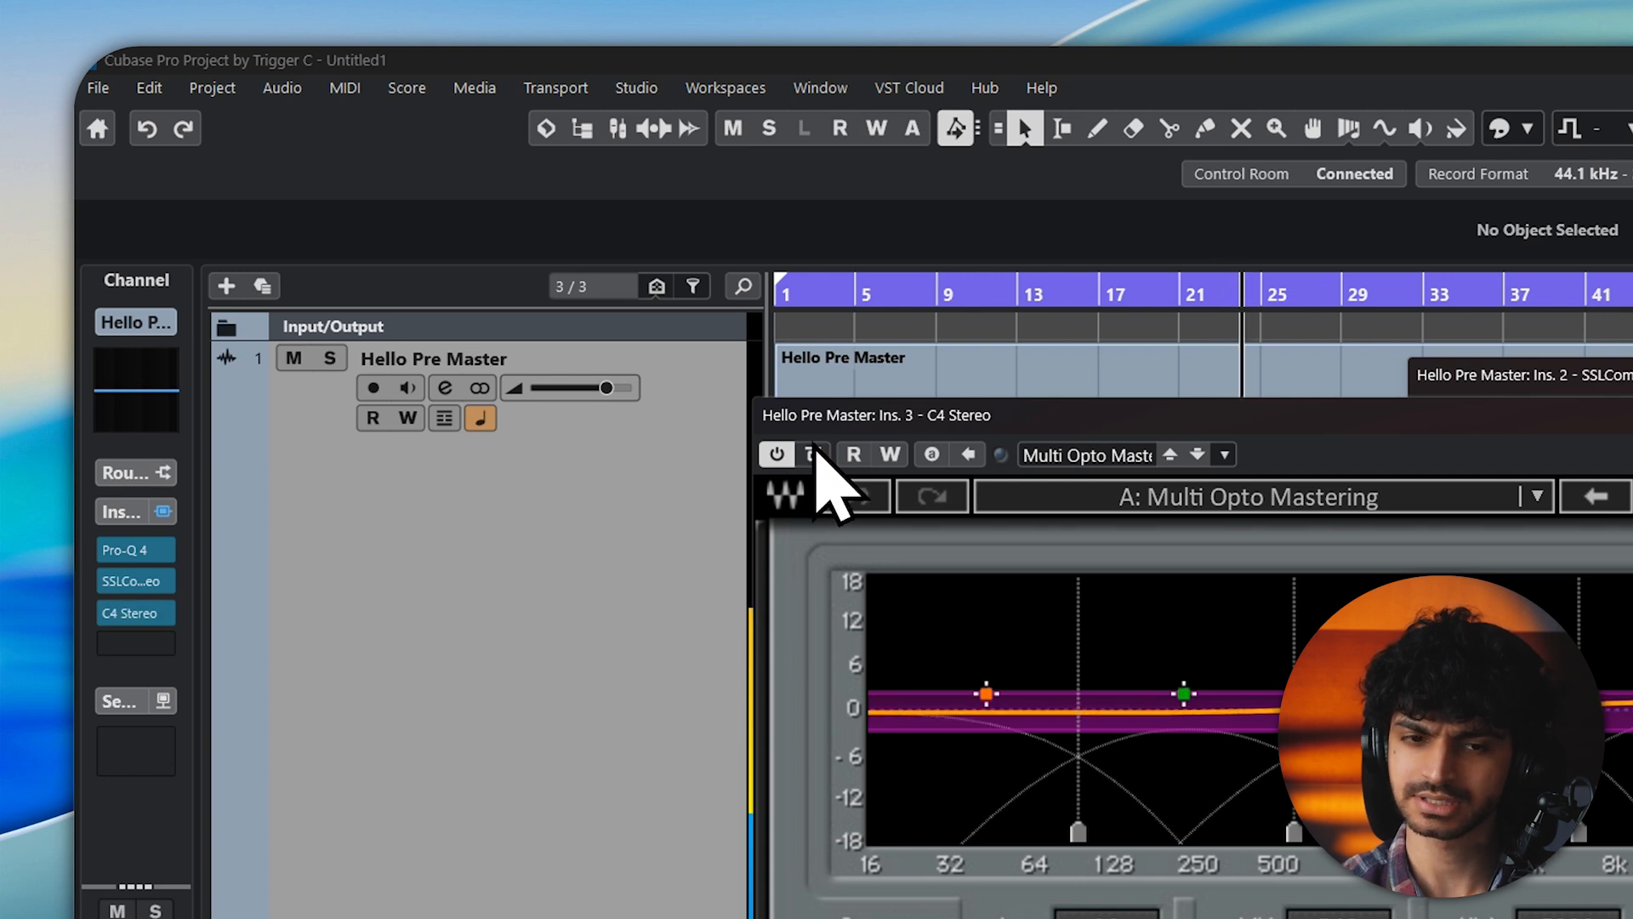
left_click(814, 452)
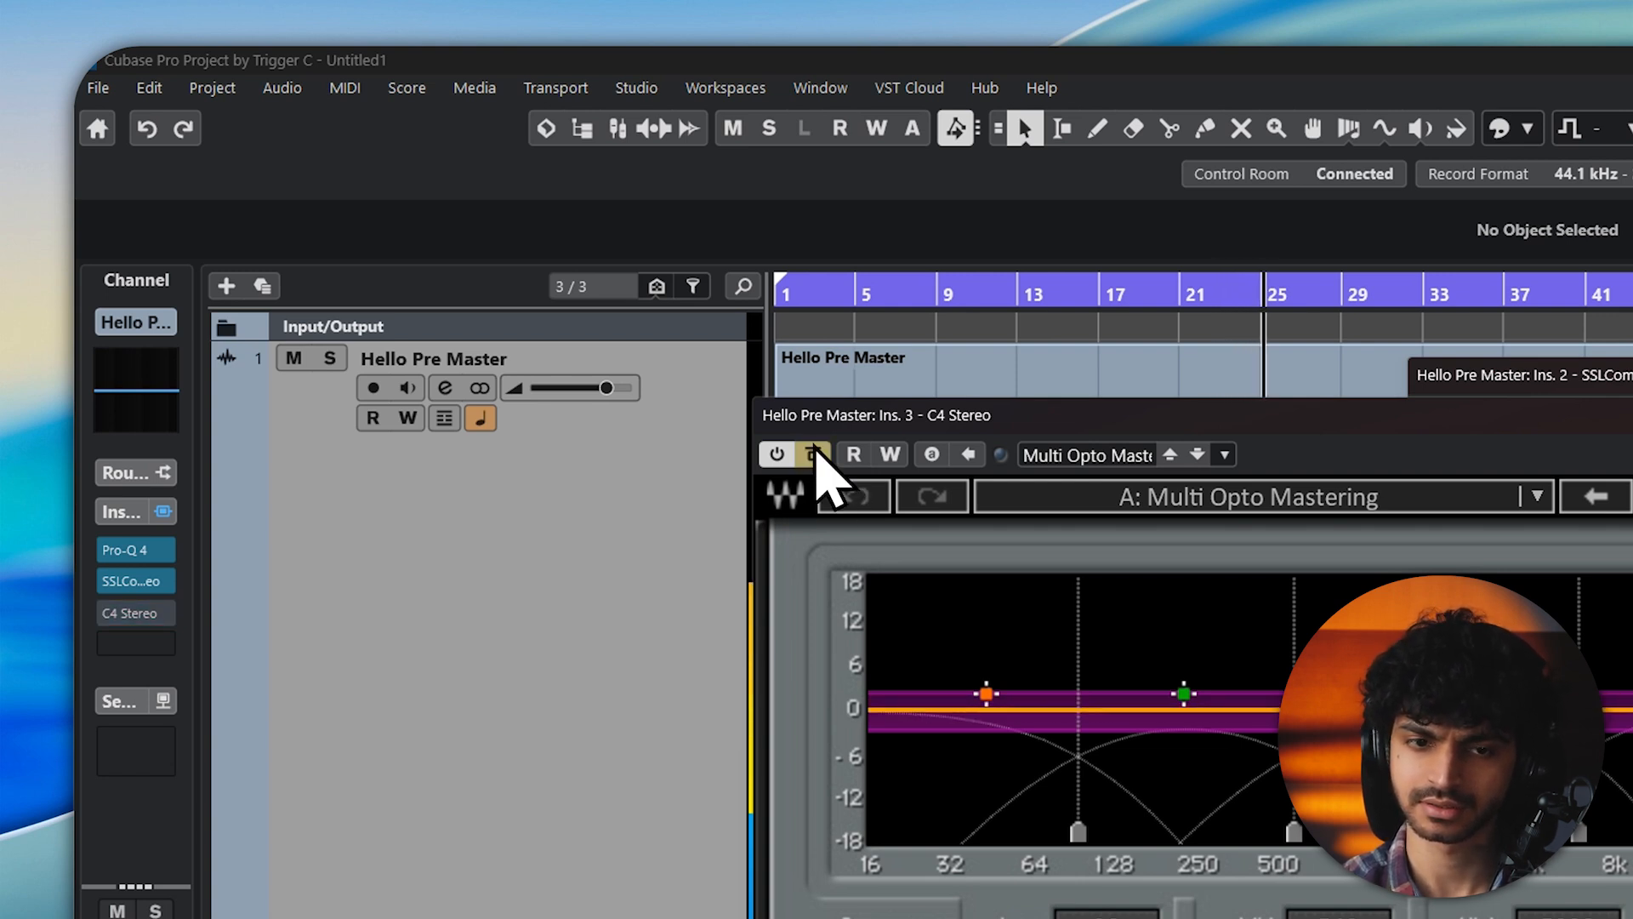
left_click(814, 452)
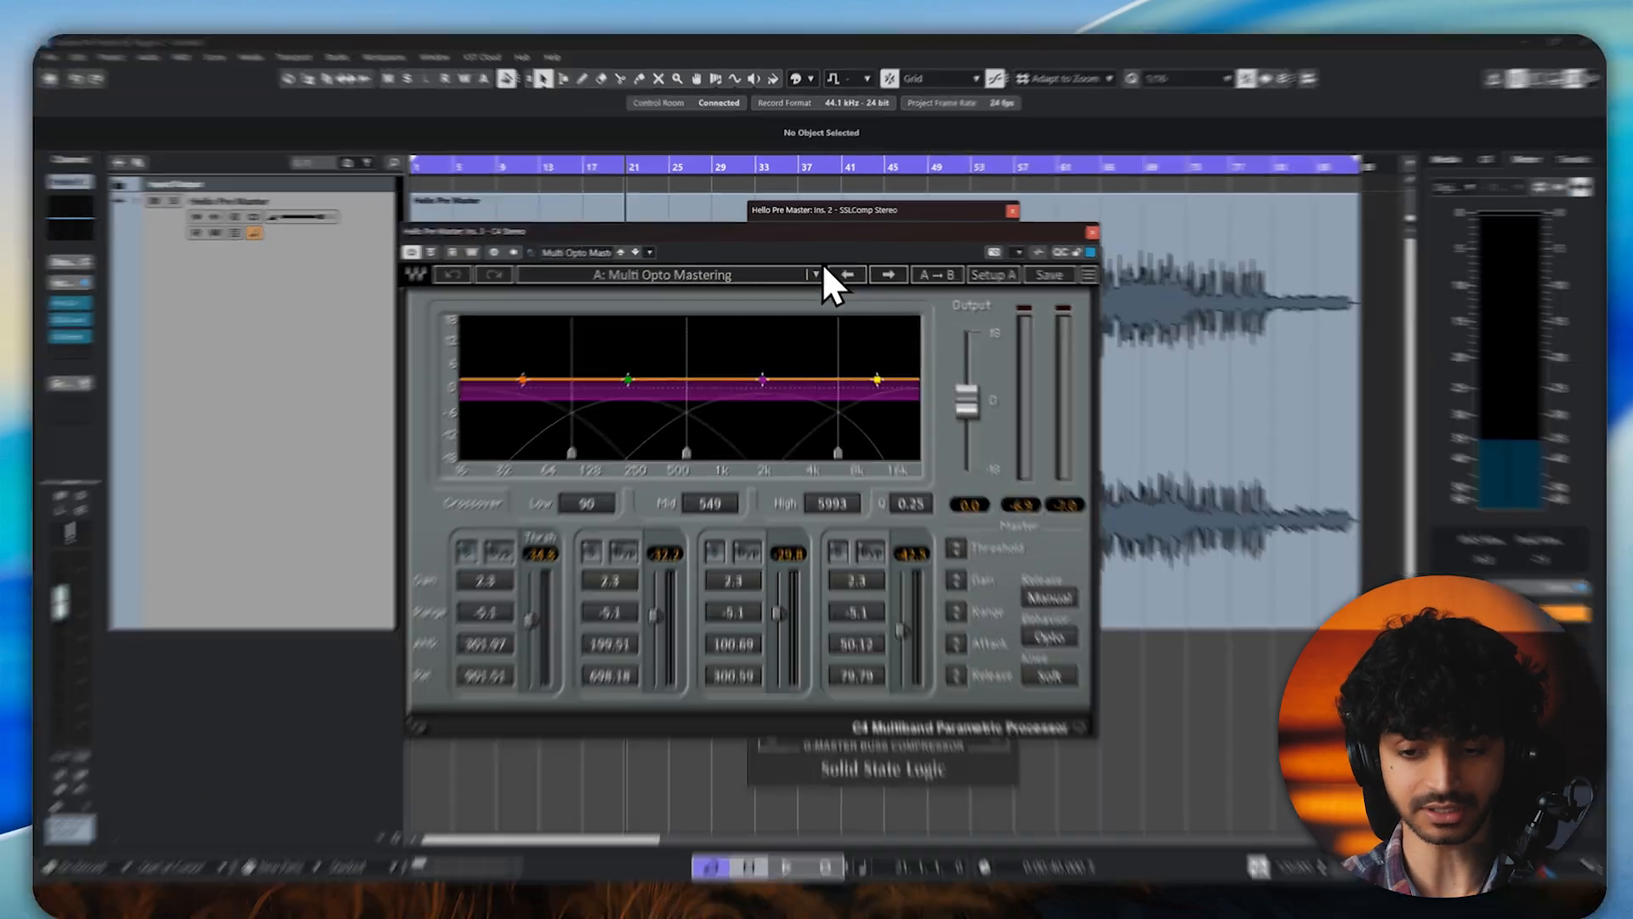
left_click_drag(775, 231, 775, 296)
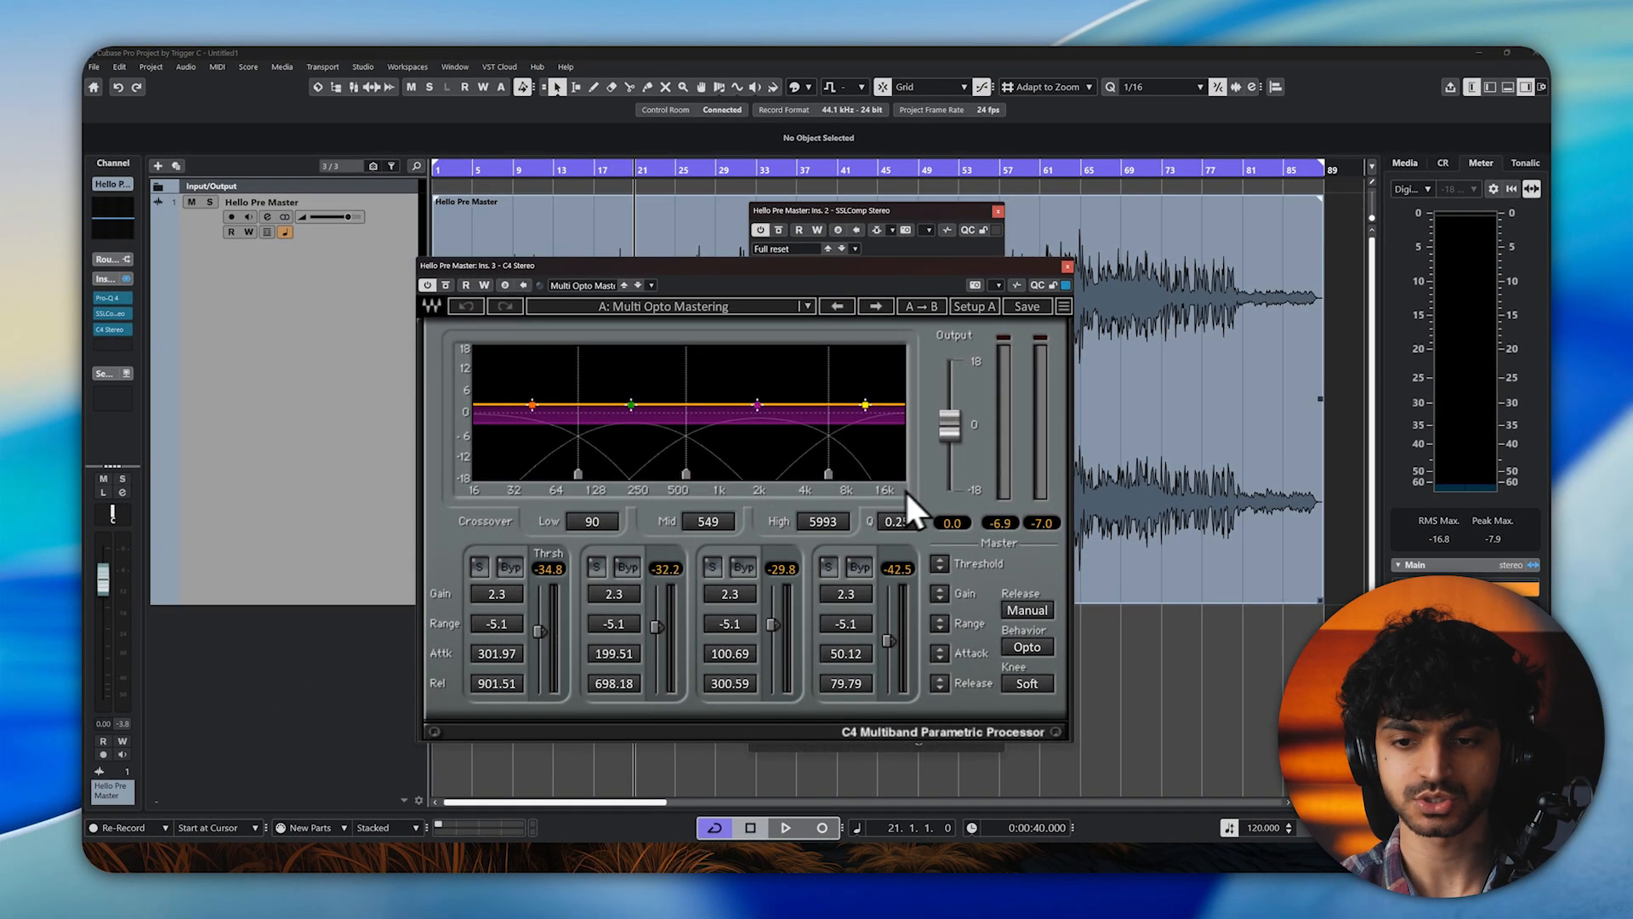
Step: Remove the C4 multiband processor from the third insert slot and close the SSL compressor window
left_click(1066, 263)
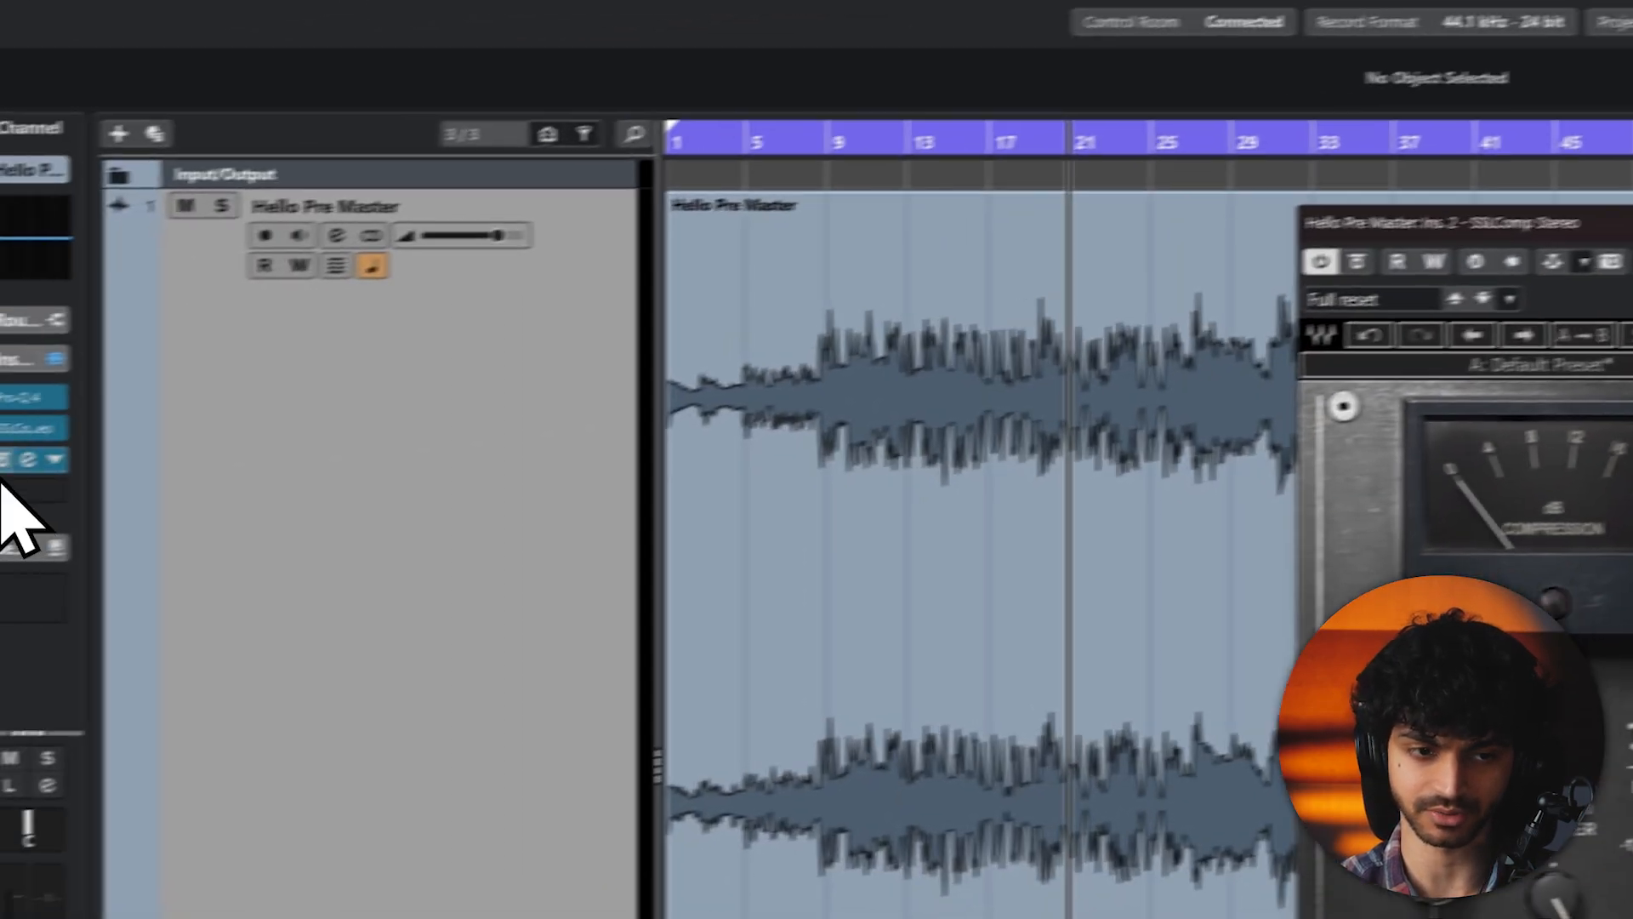
left_click(39, 457)
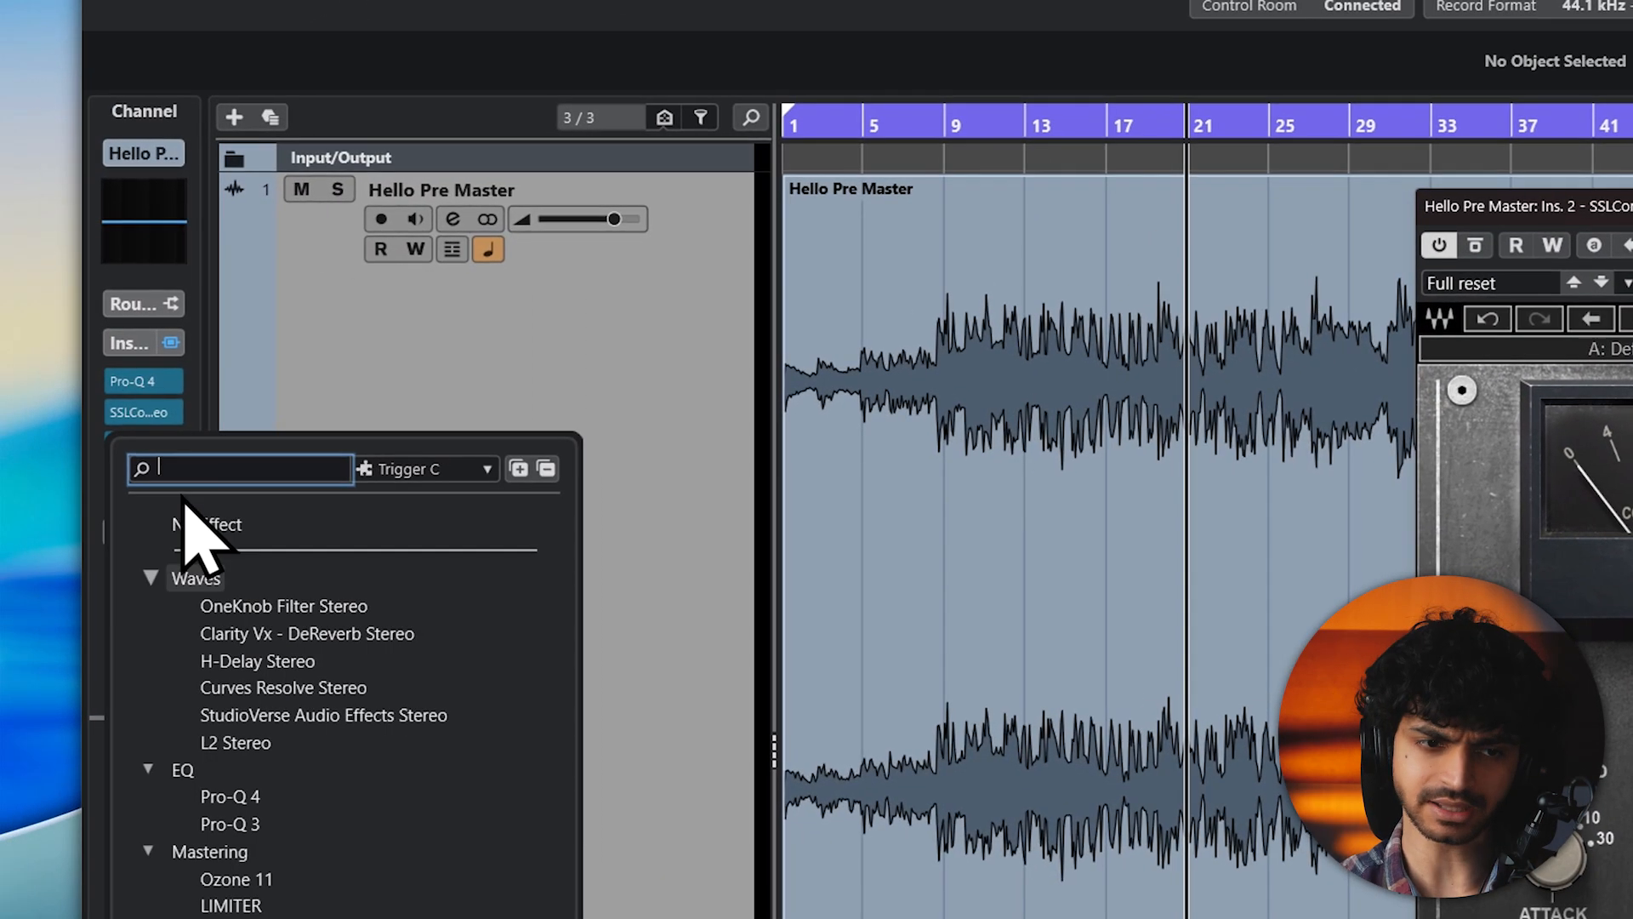
left_click(111, 536)
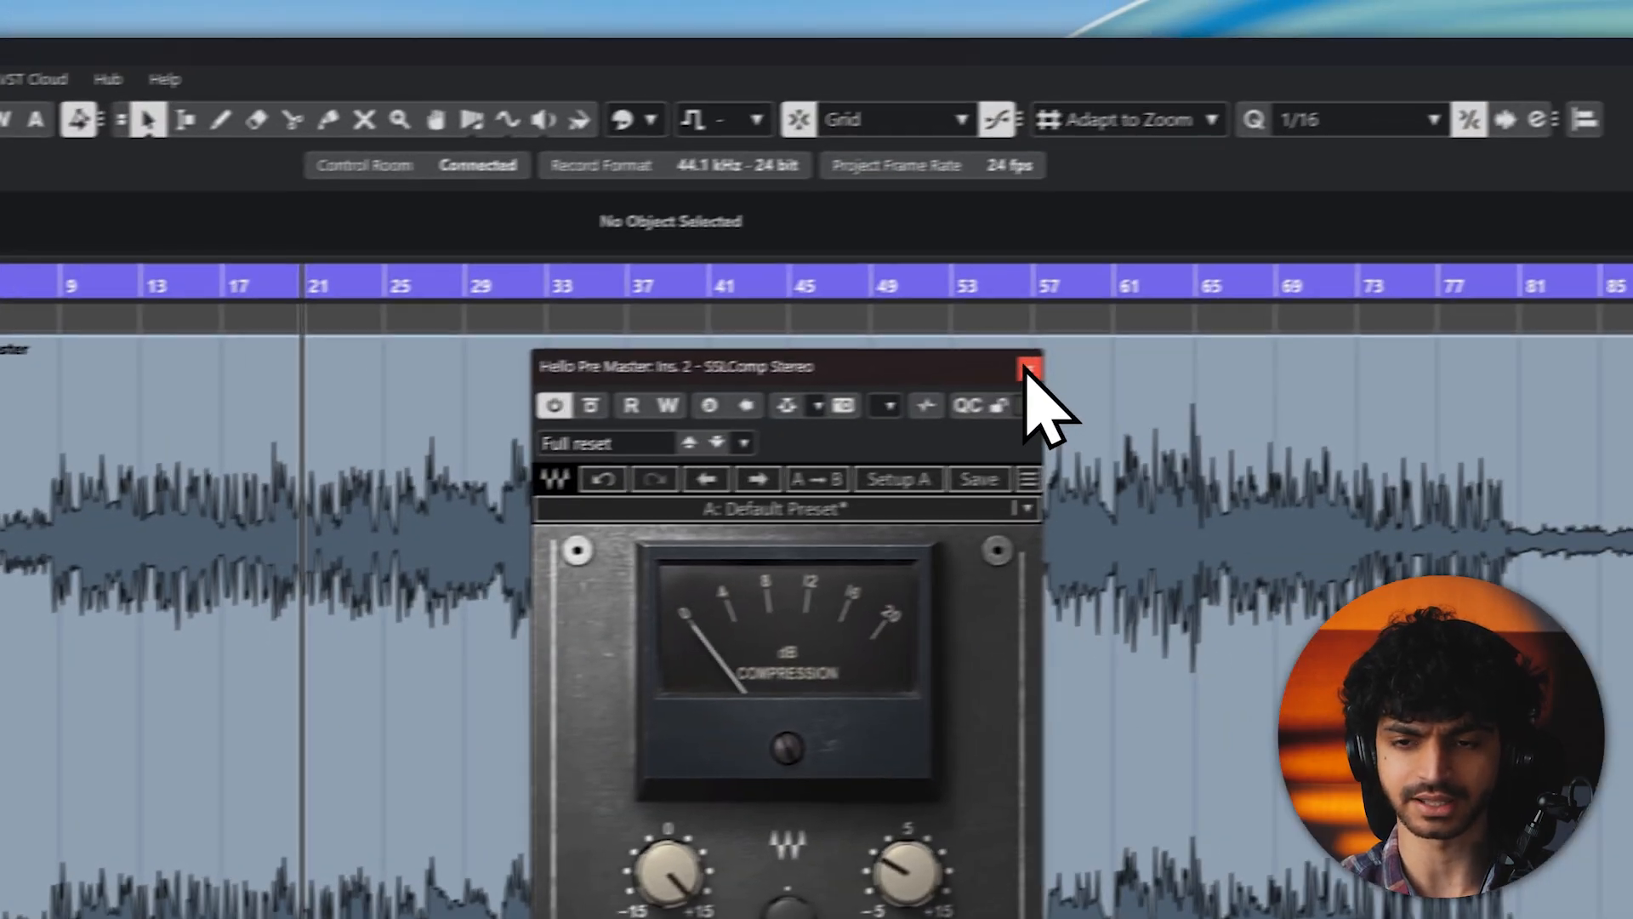
left_click(1028, 368)
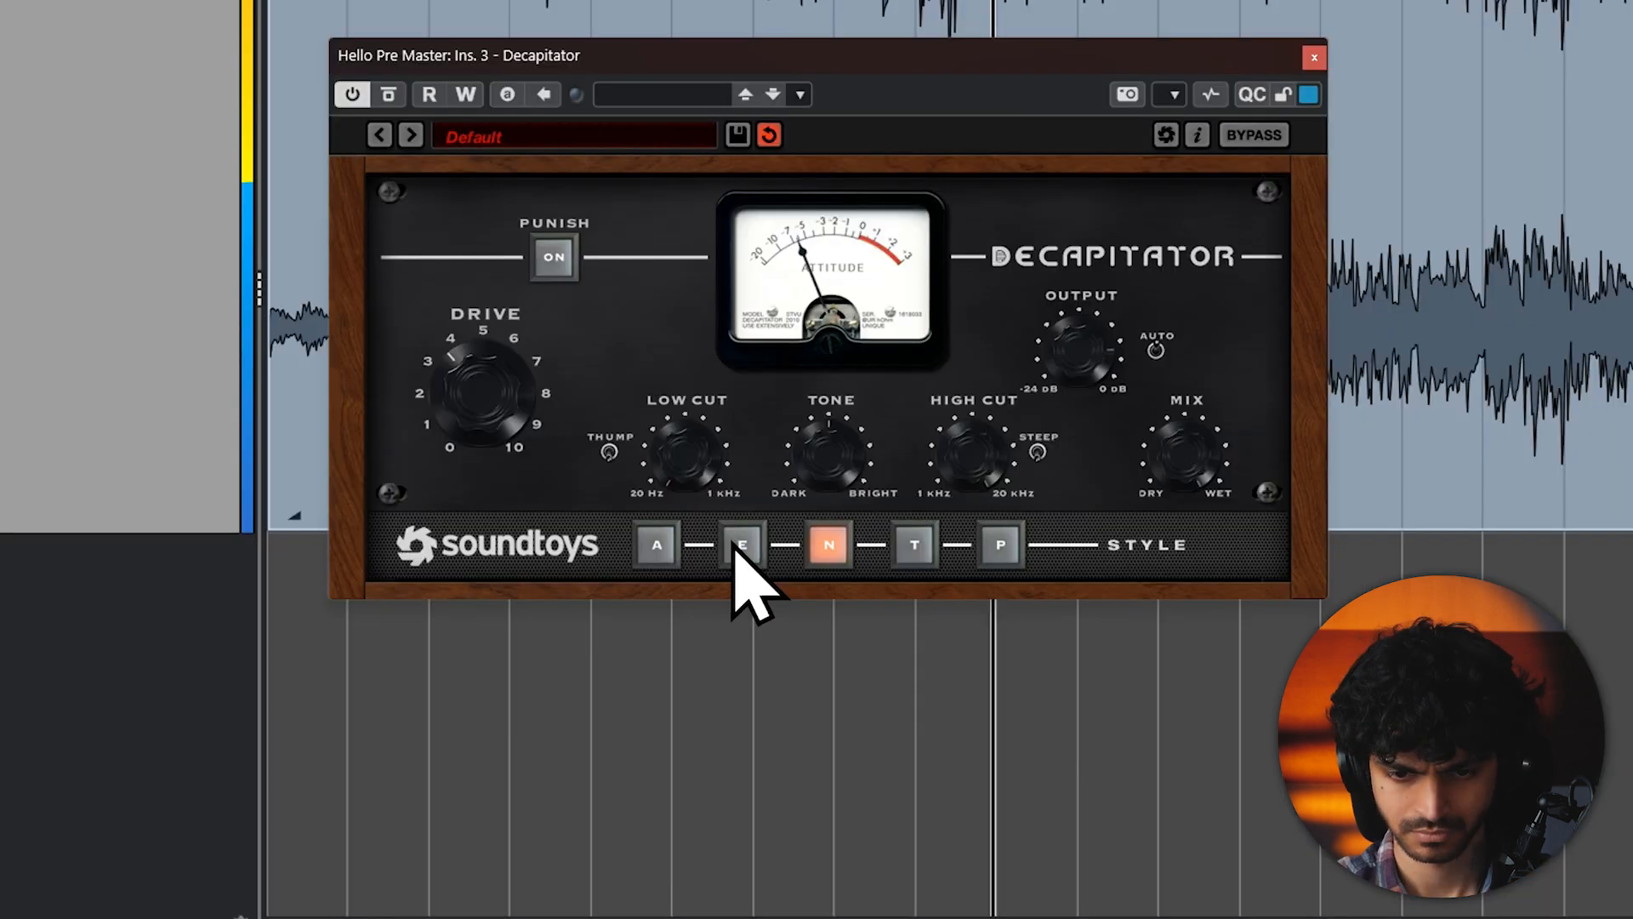
Step: Audition Decapitator's saturation styles on the playing track, settle on style E and reduce the drive slightly
left_click(738, 546)
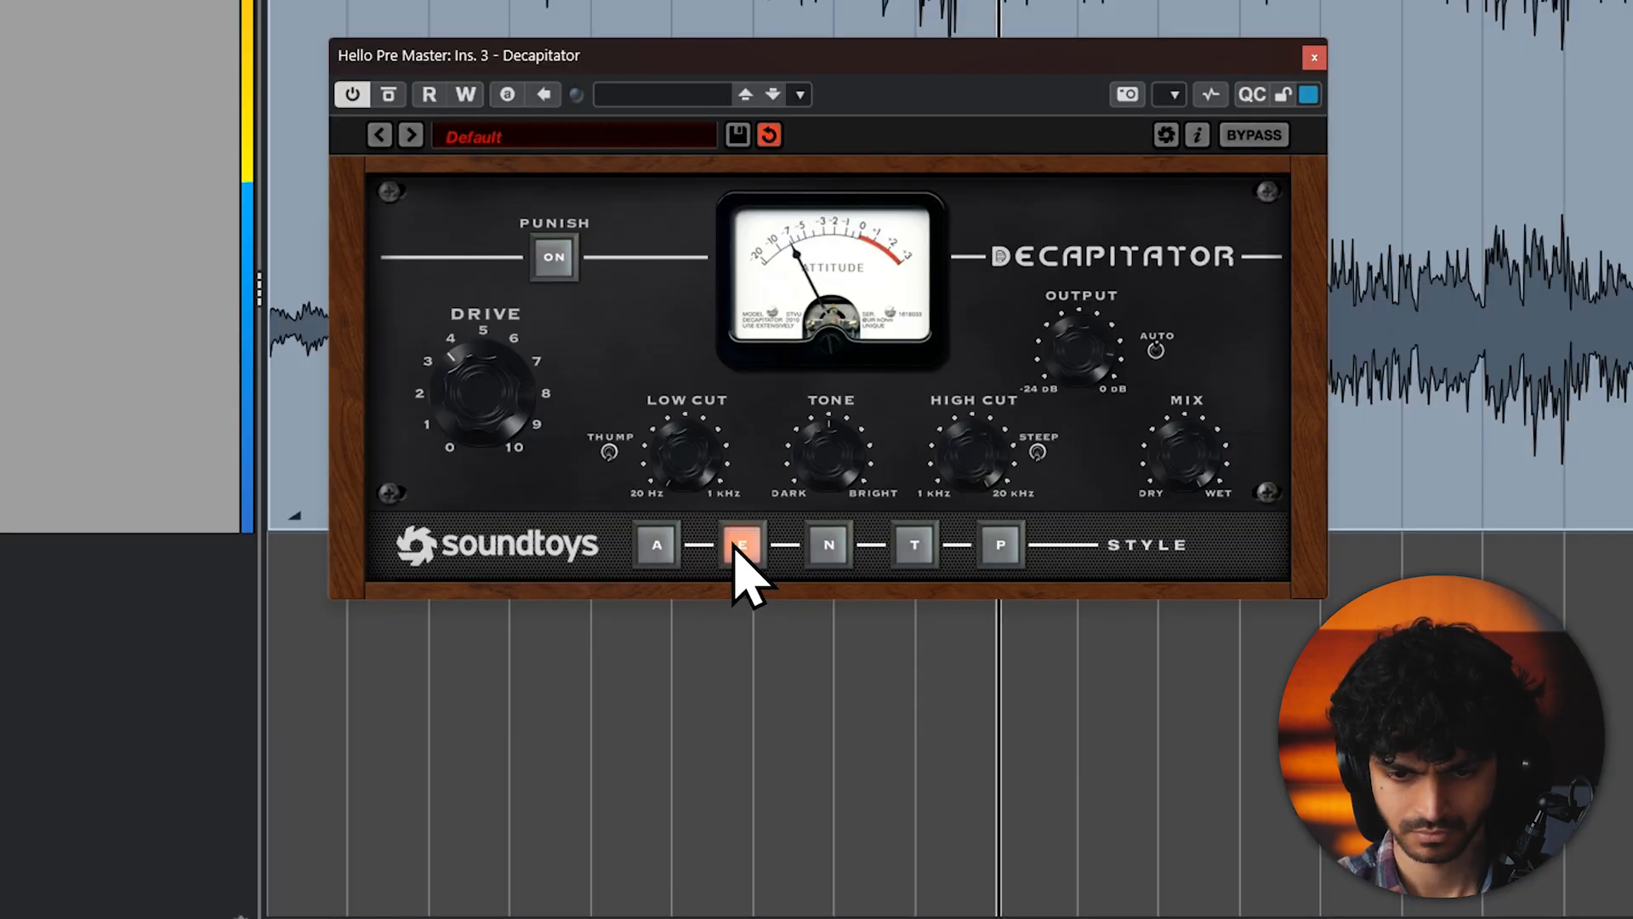
left_click(829, 544)
left_click(915, 544)
left_click(1001, 545)
left_click(741, 545)
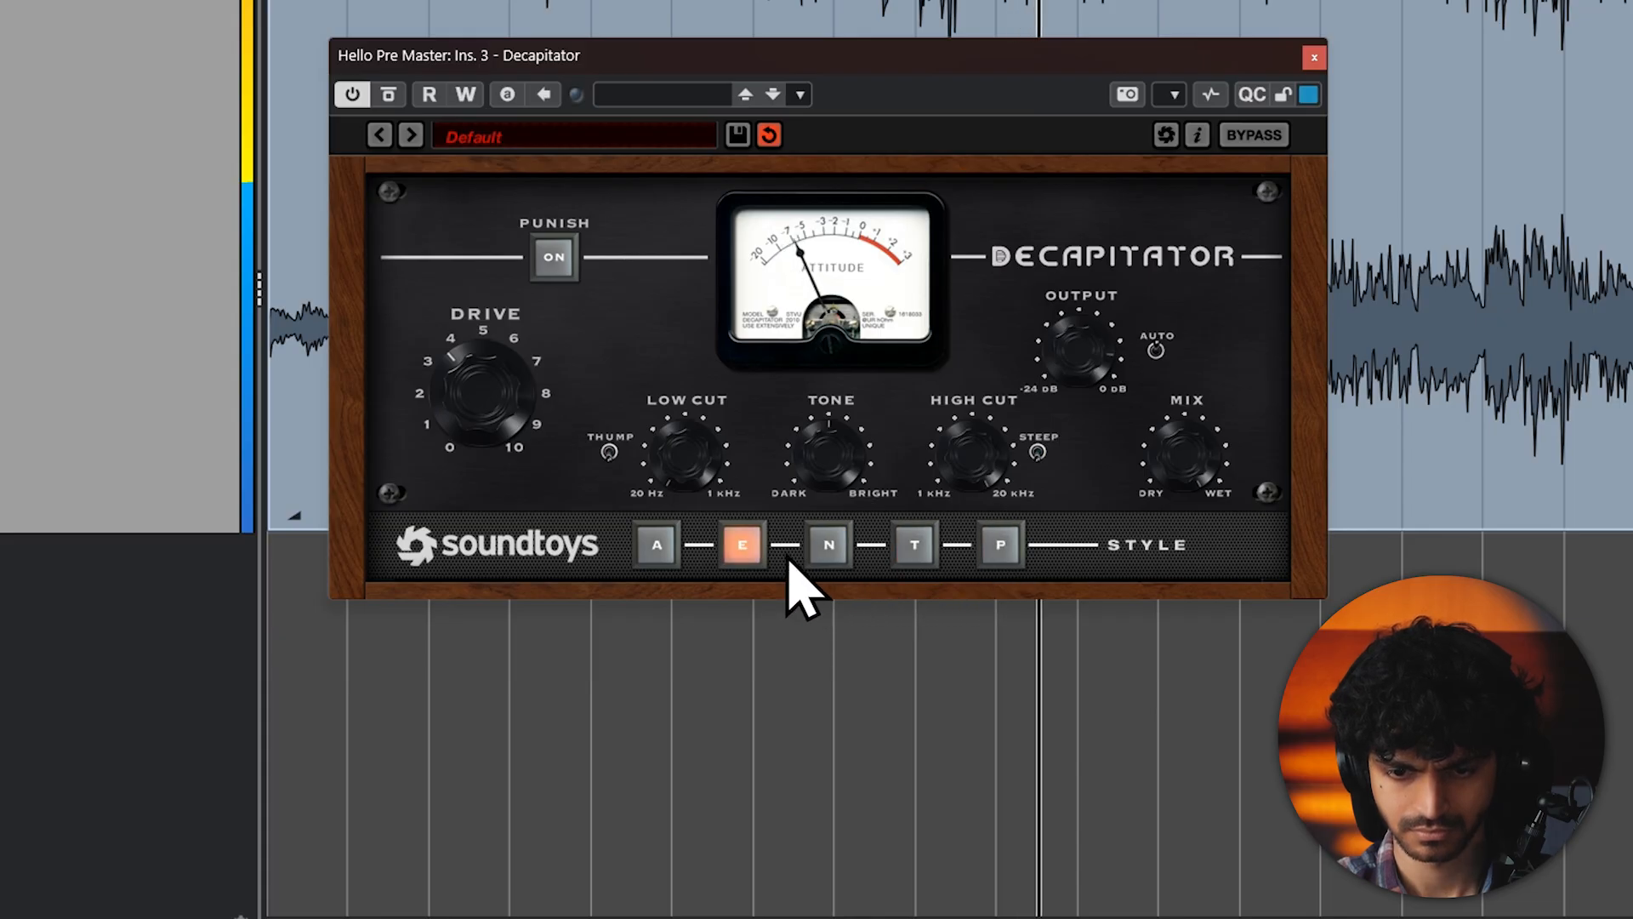
mouse_move(481, 408)
left_mouse_down()
mouse_move(482, 463)
mouse_move(477, 424)
left_mouse_up()
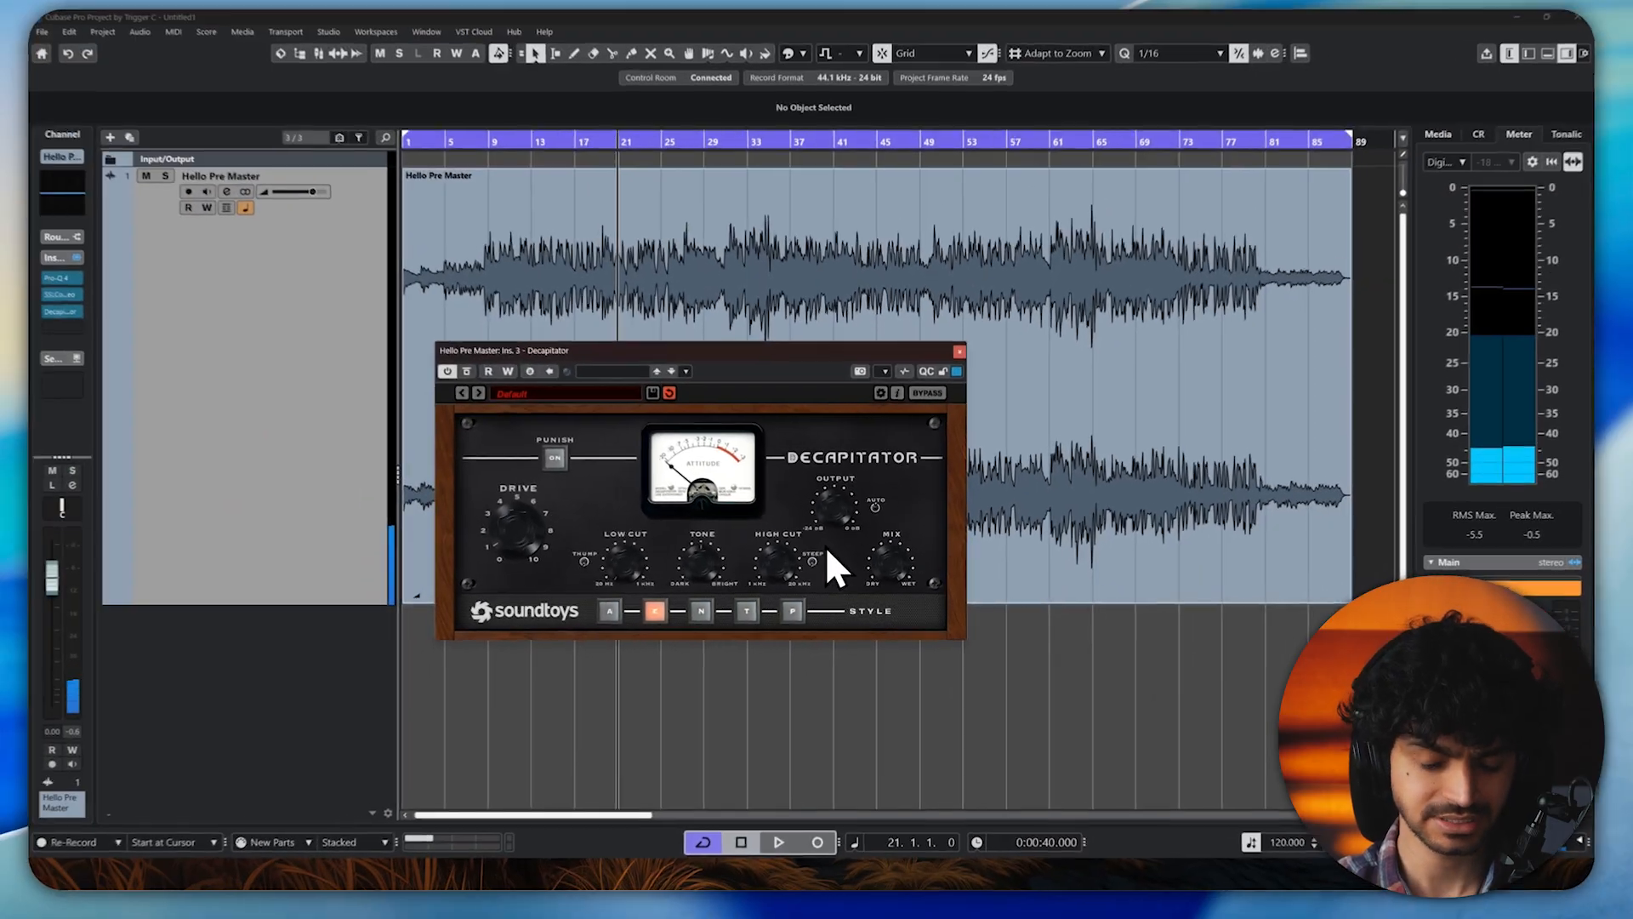
Step: Play the track and compare it with Decapitator bypassed and active
key("space")
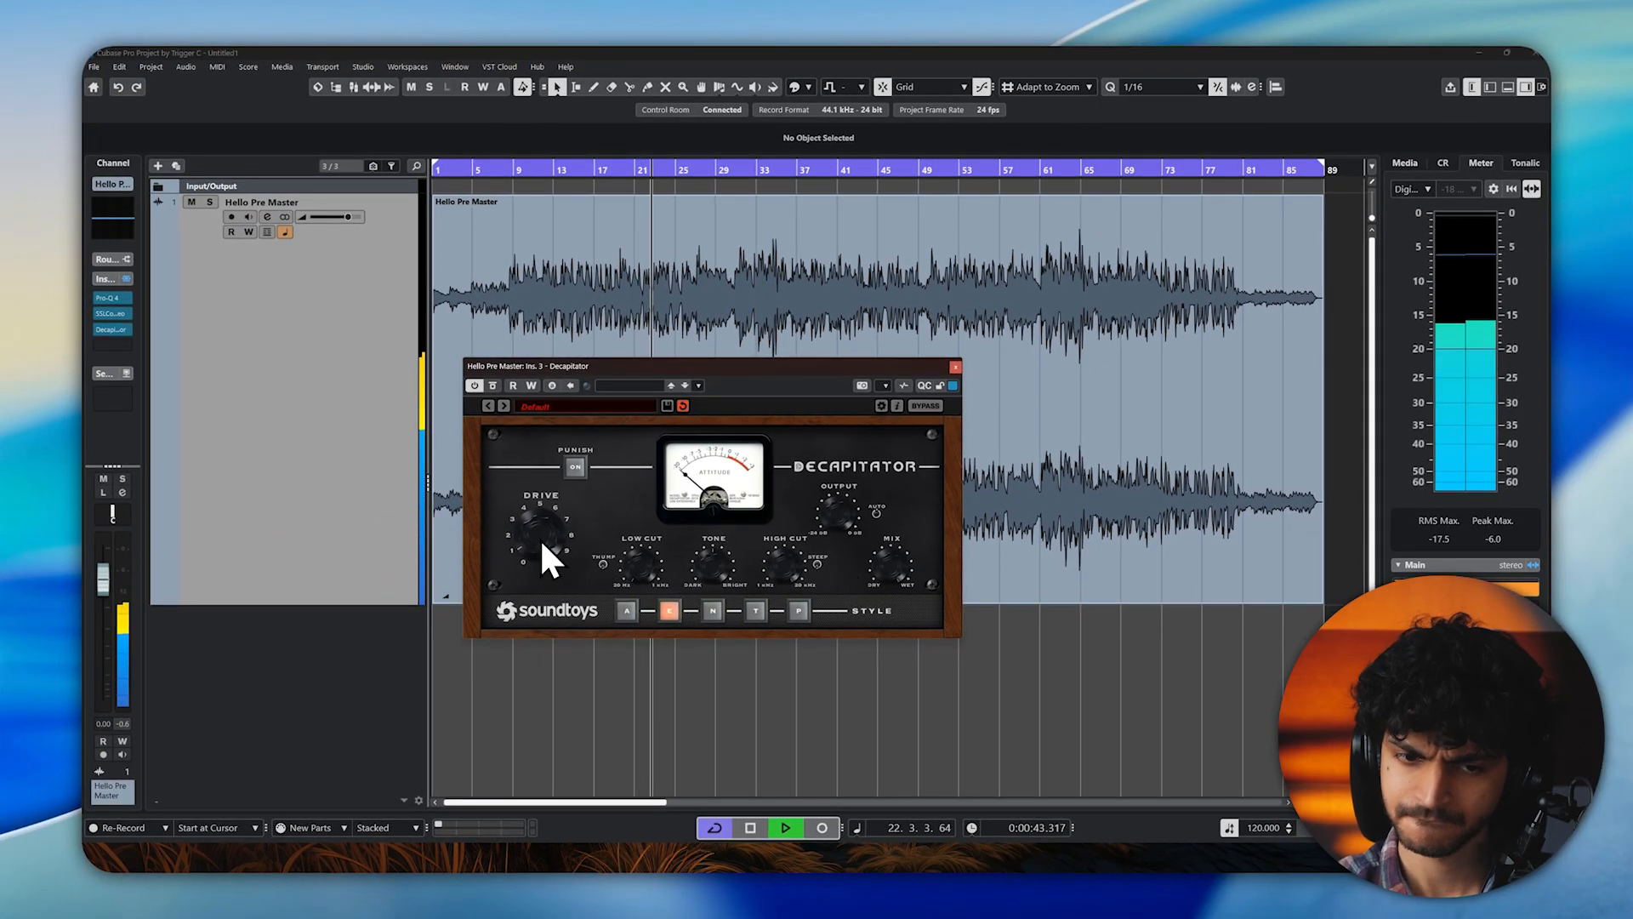
key("space")
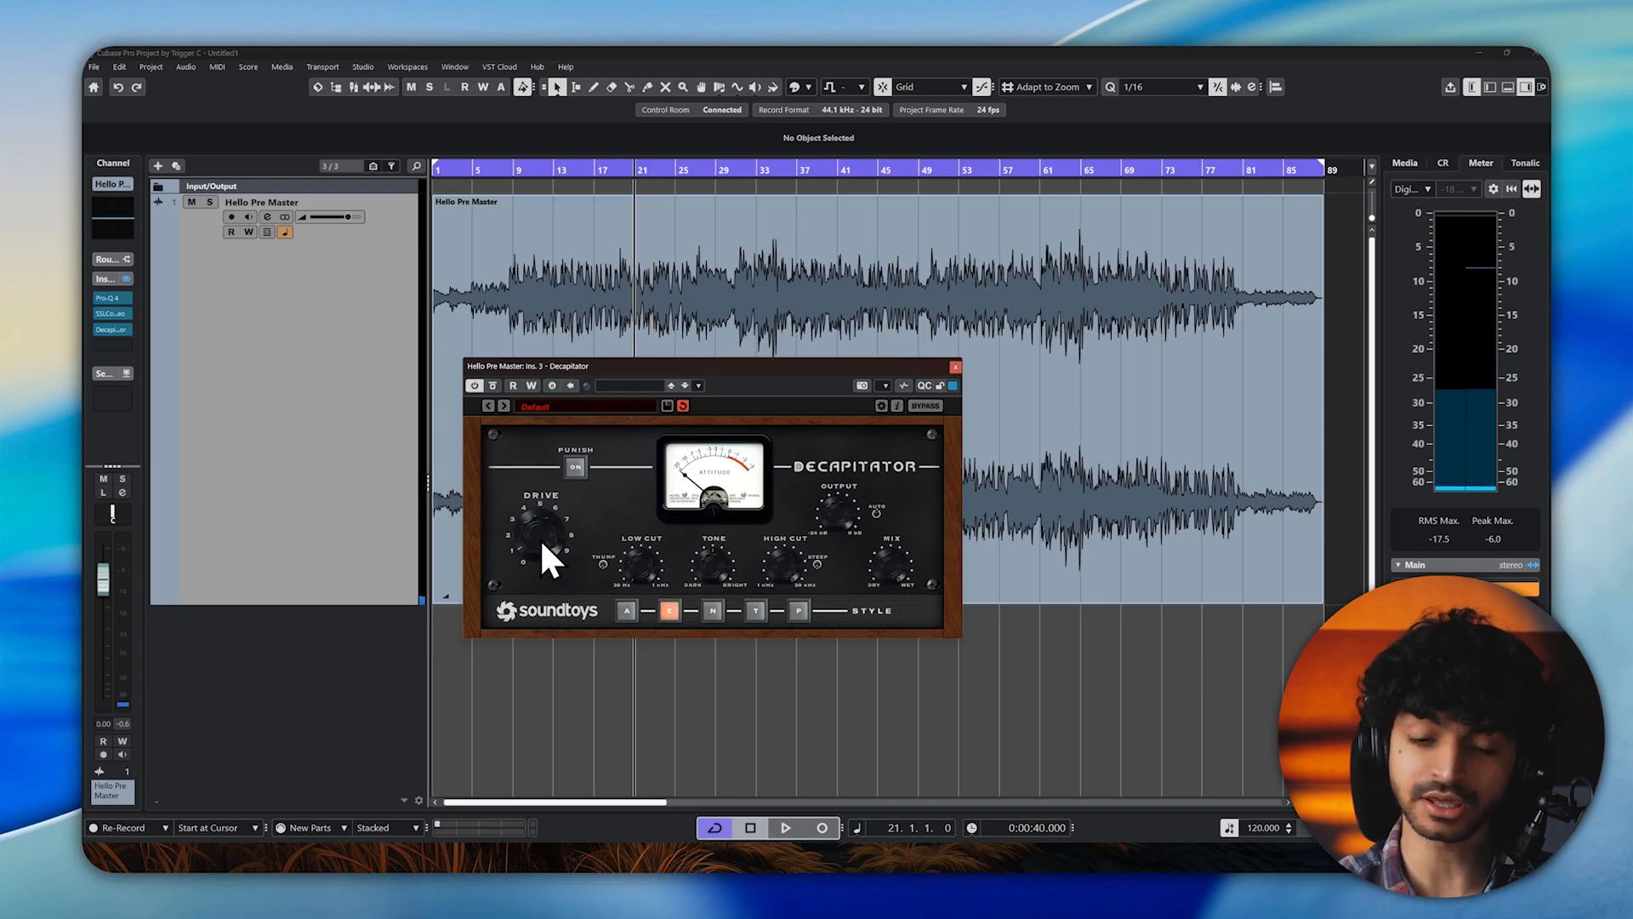
key("space")
left_click(481, 361)
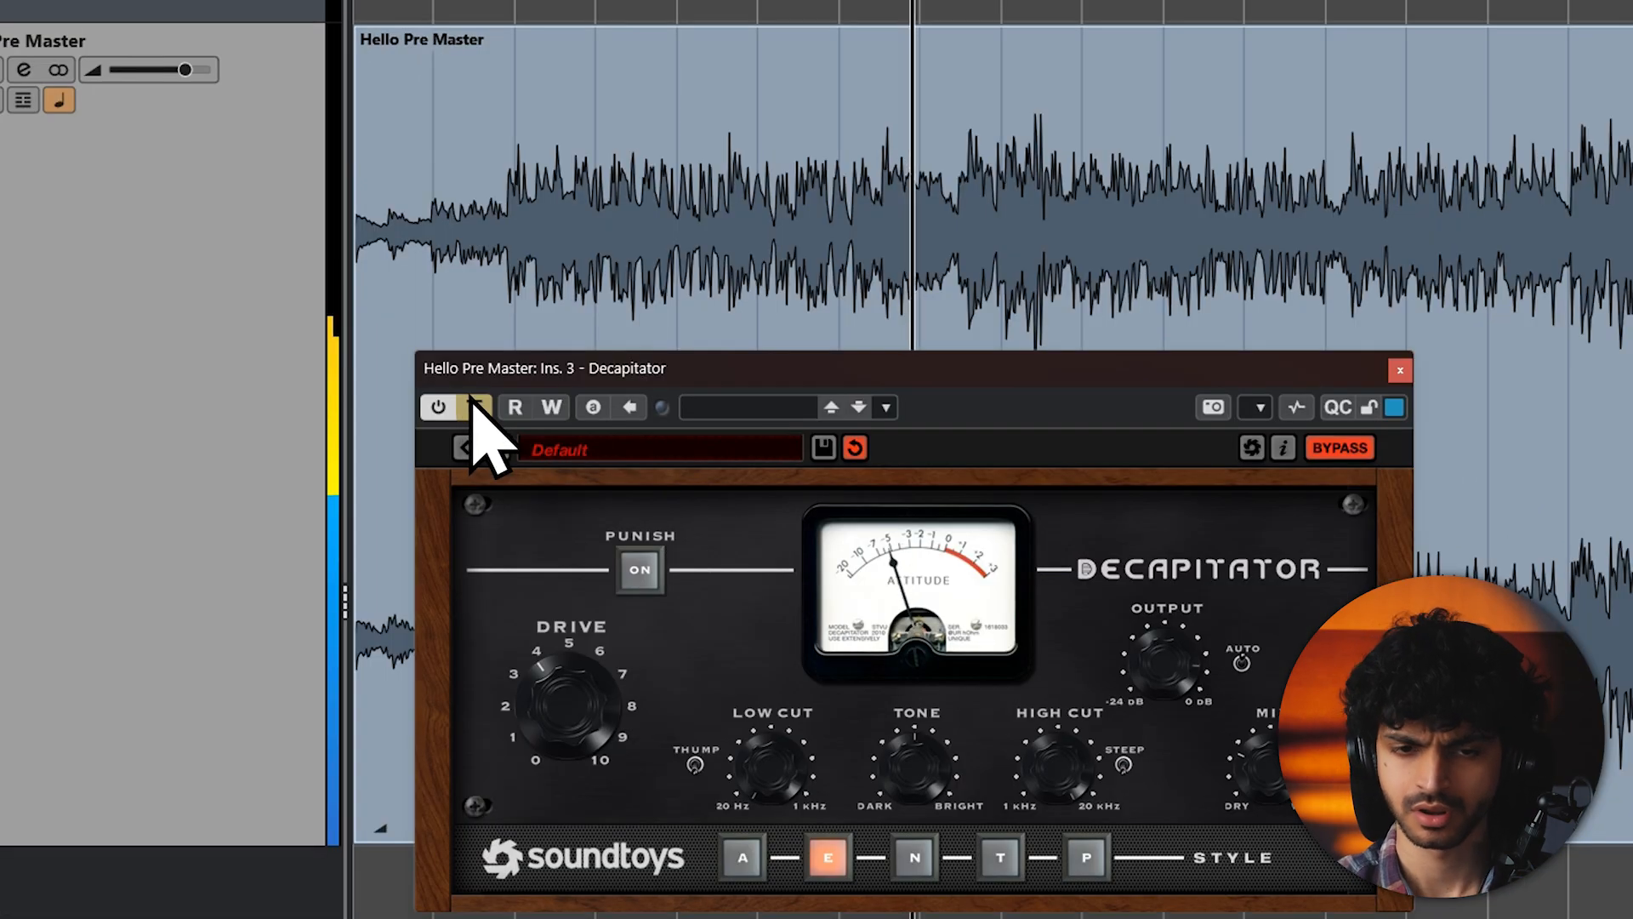
left_click(477, 407)
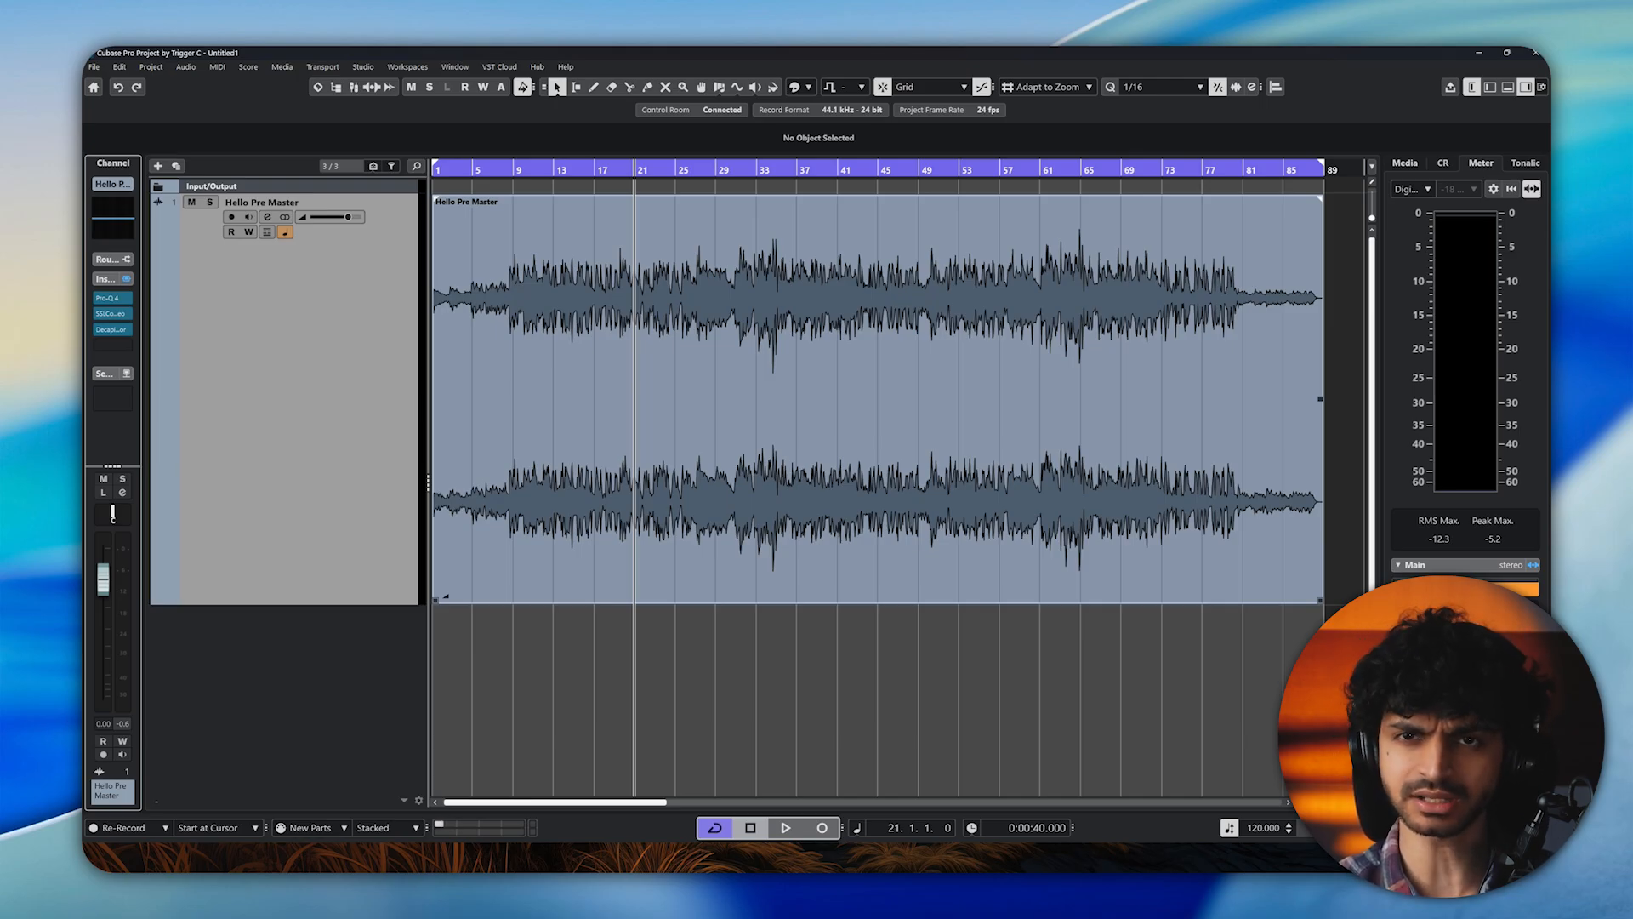
Step: Insert Ozone 11 Imager in the fourth insert slot and narrow its lowest band to -47 during playback
left_click(112, 345)
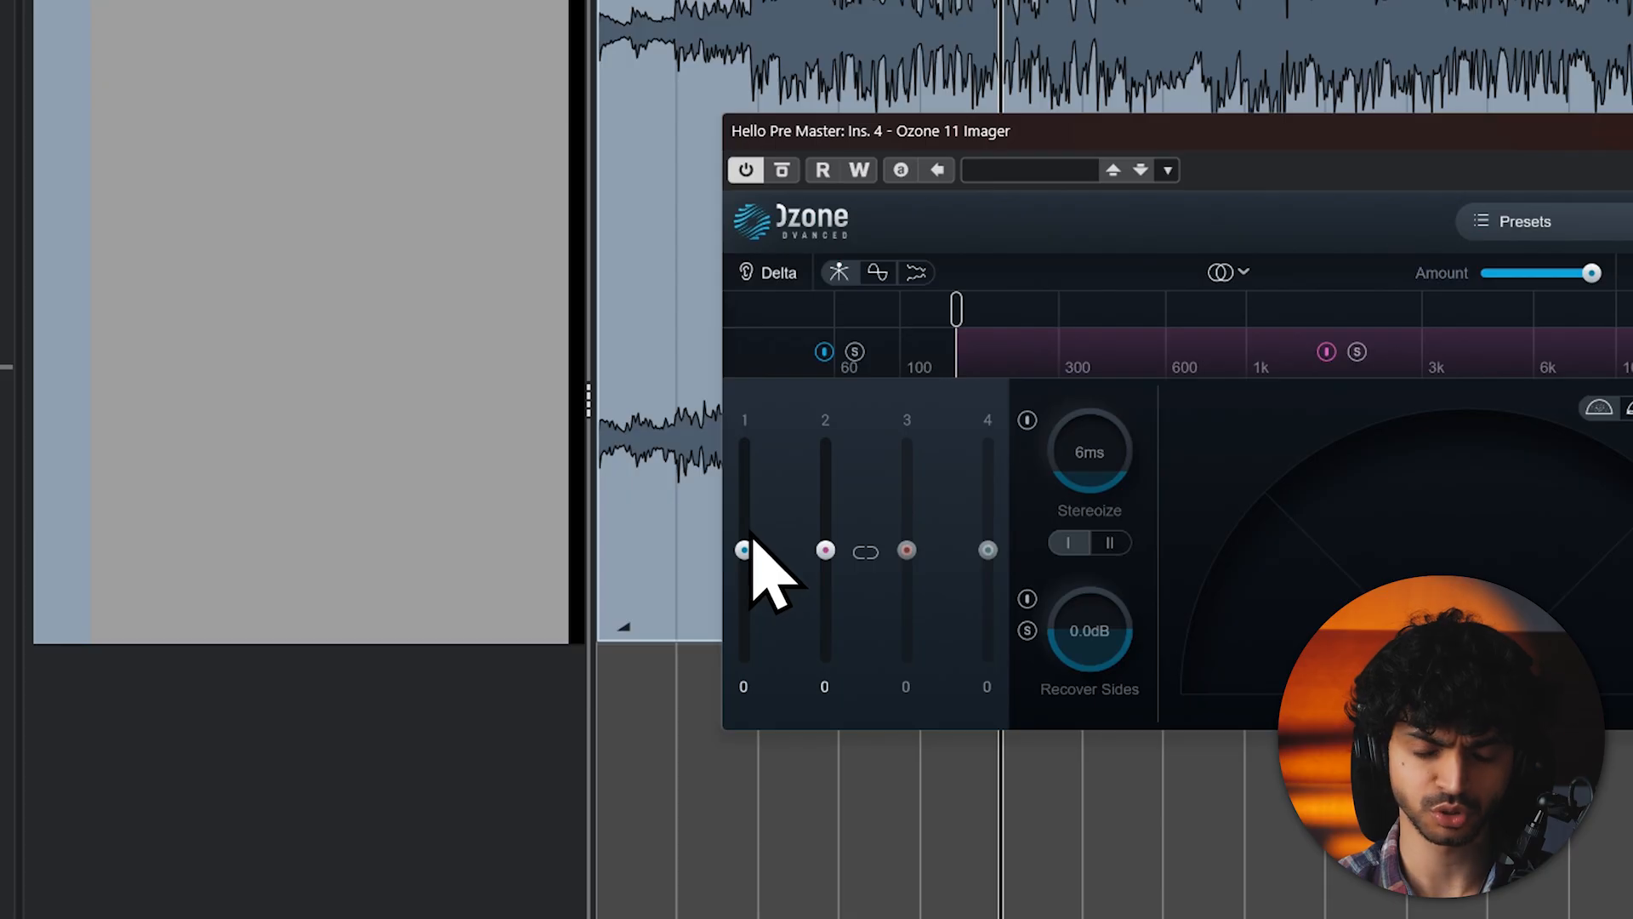
key("space")
left_click_drag(745, 548, 747, 595)
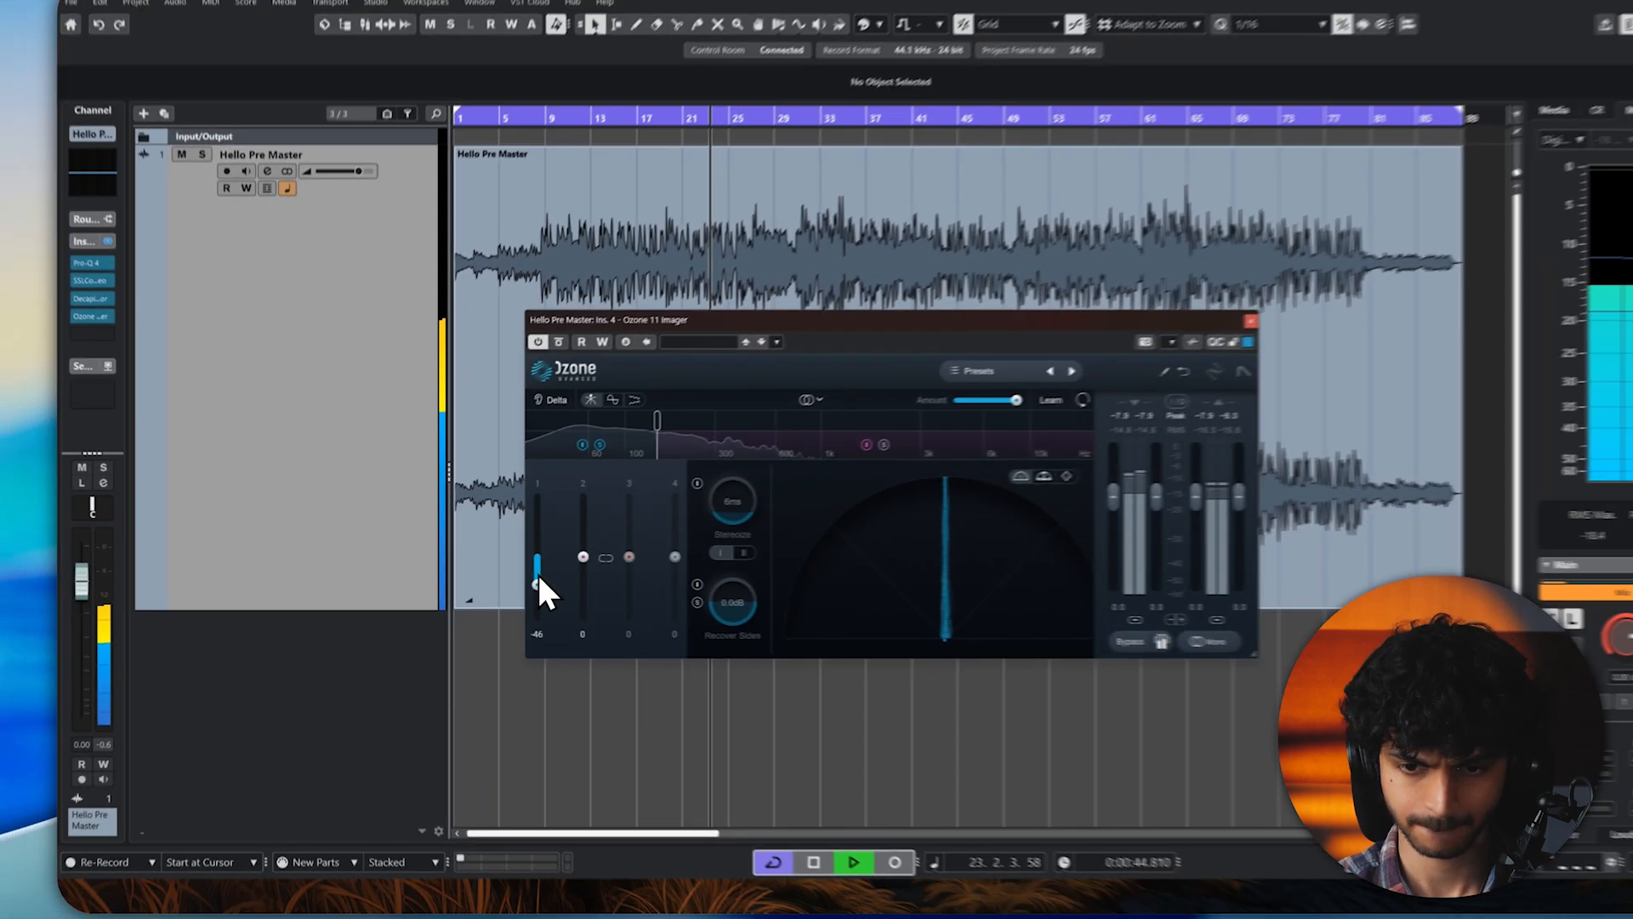
left_click_drag(538, 576, 537, 584)
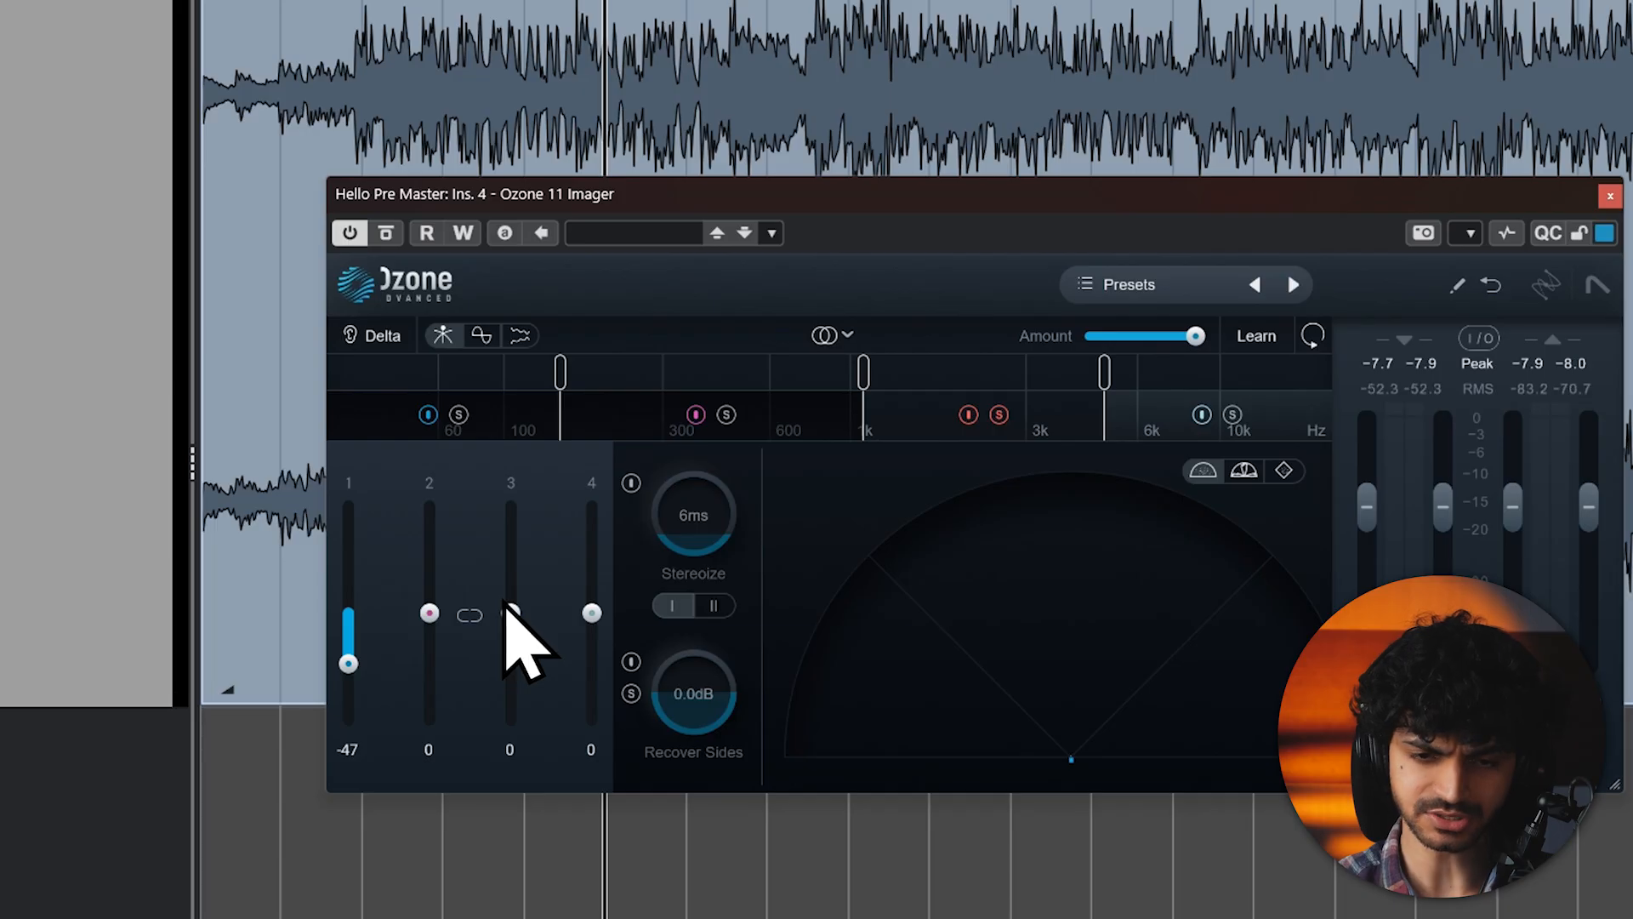
Step: Widen the Imager's third band to 37 and compare the track with the Imager bypassed and active
left_click_drag(596, 545, 604, 530)
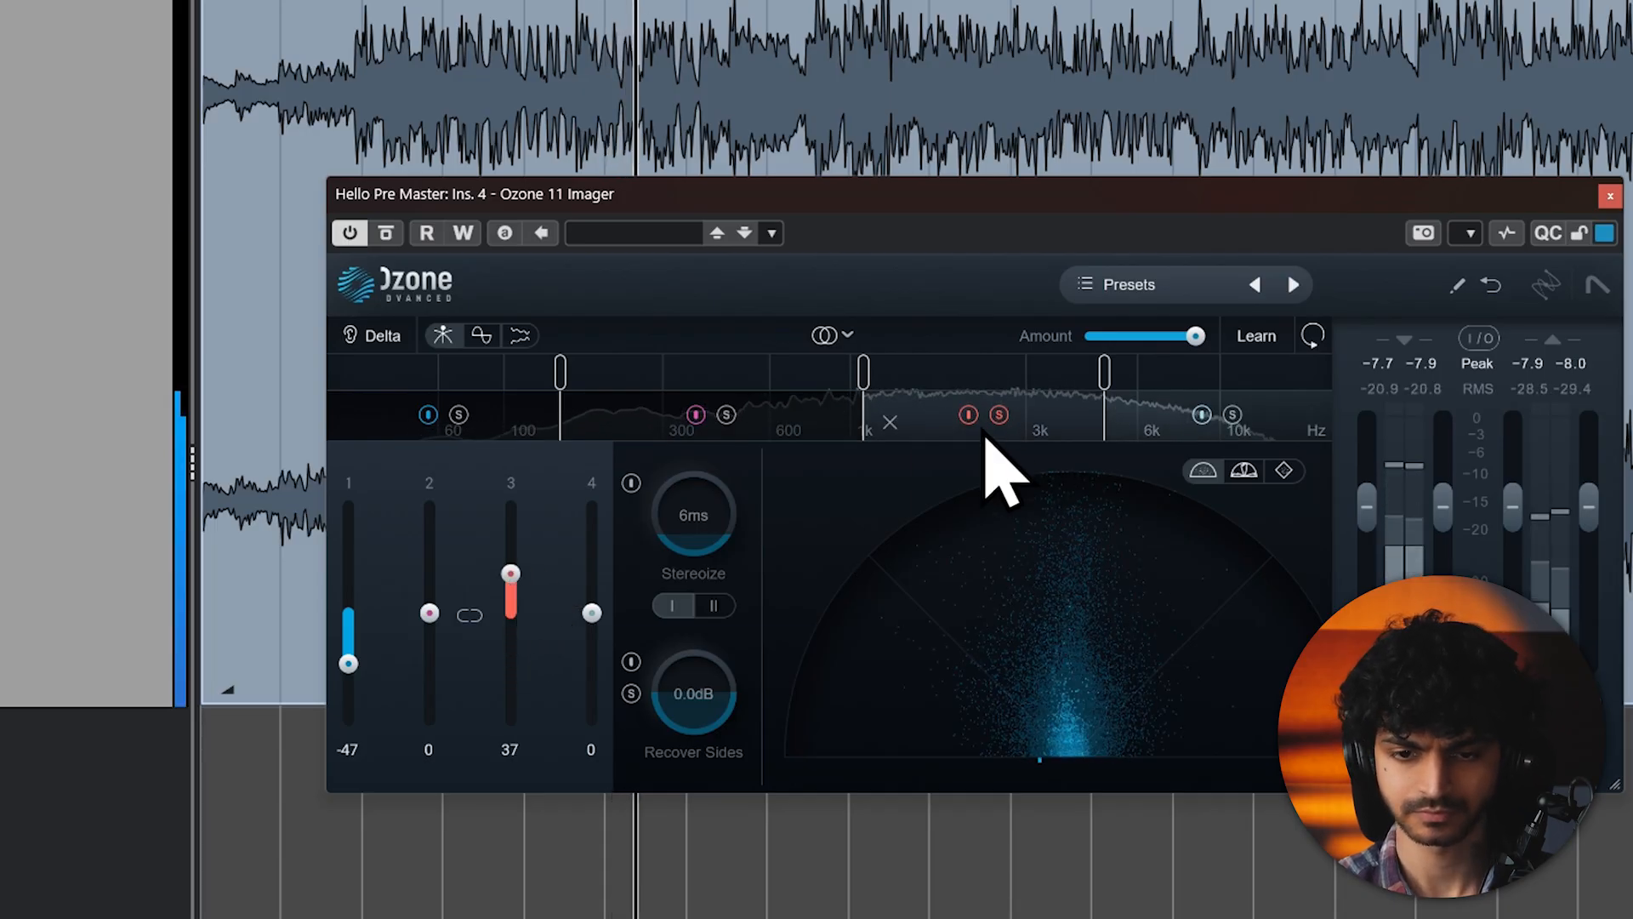
left_click(387, 233)
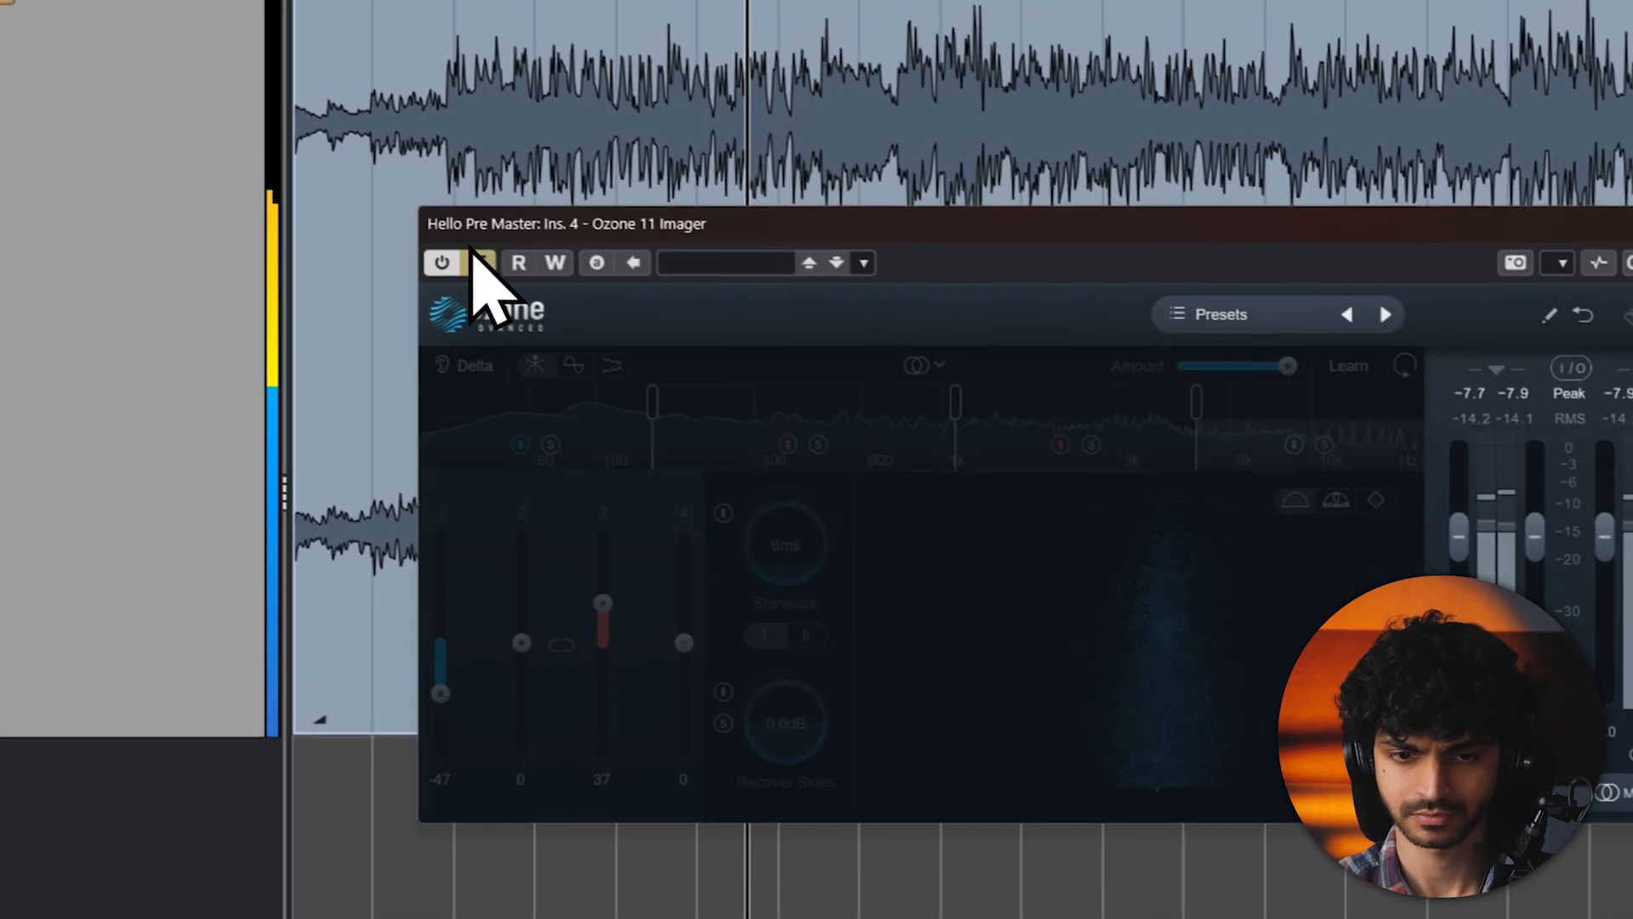
left_click(478, 259)
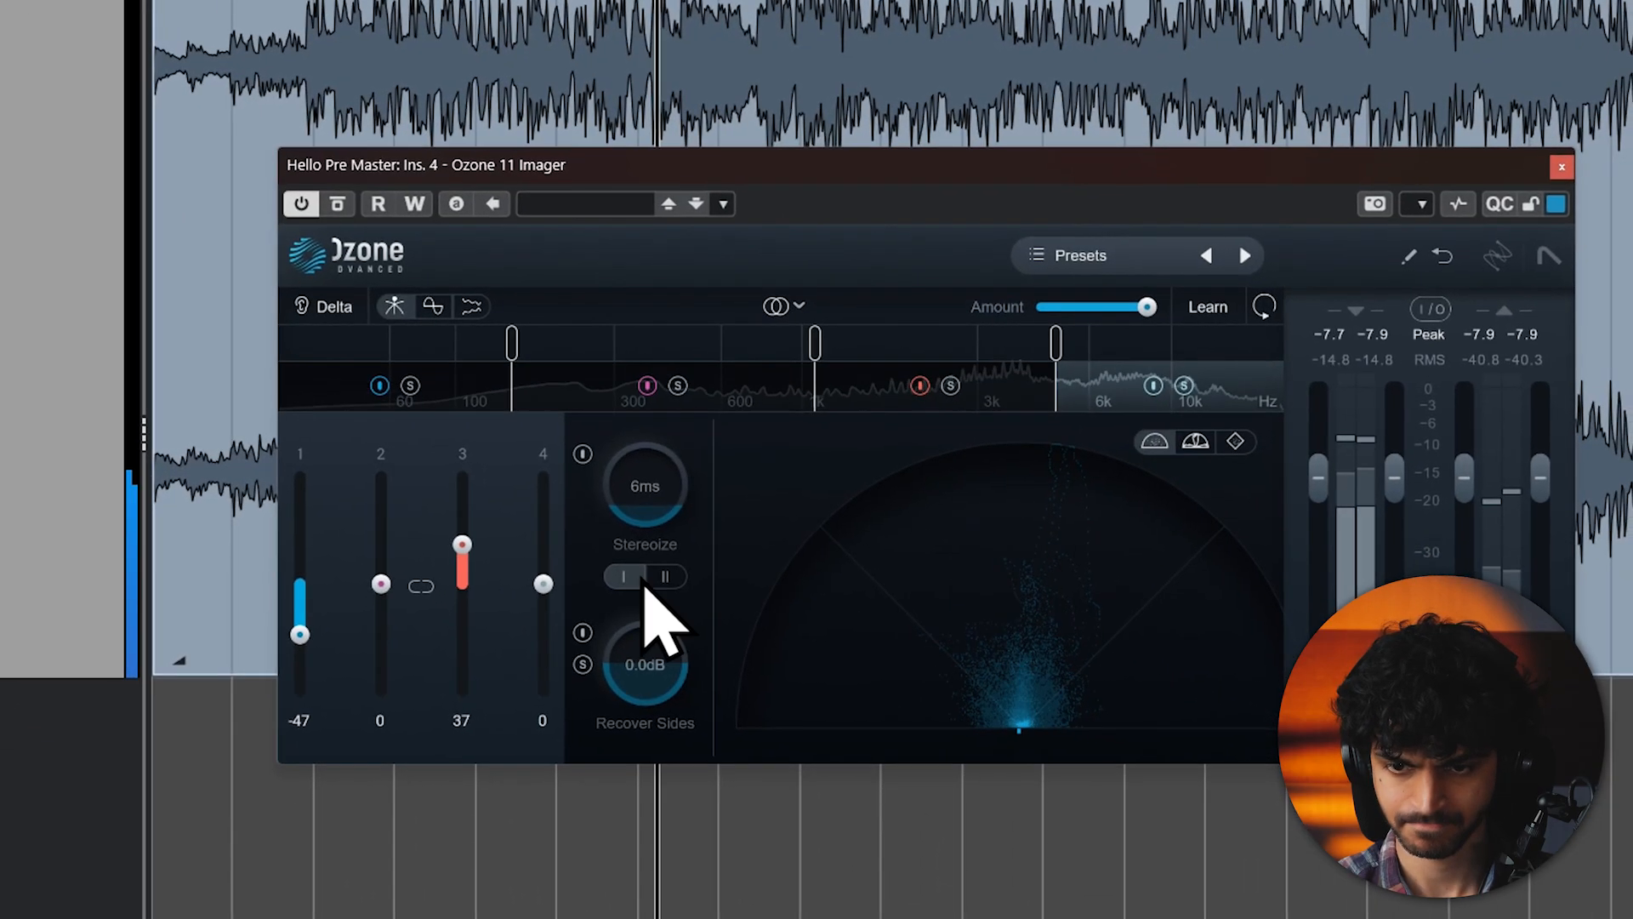
Step: Widen the Imager's fourth band to 69 and narrow its second band to -17, soloing bands to check them
left_click_drag(580, 599, 545, 513)
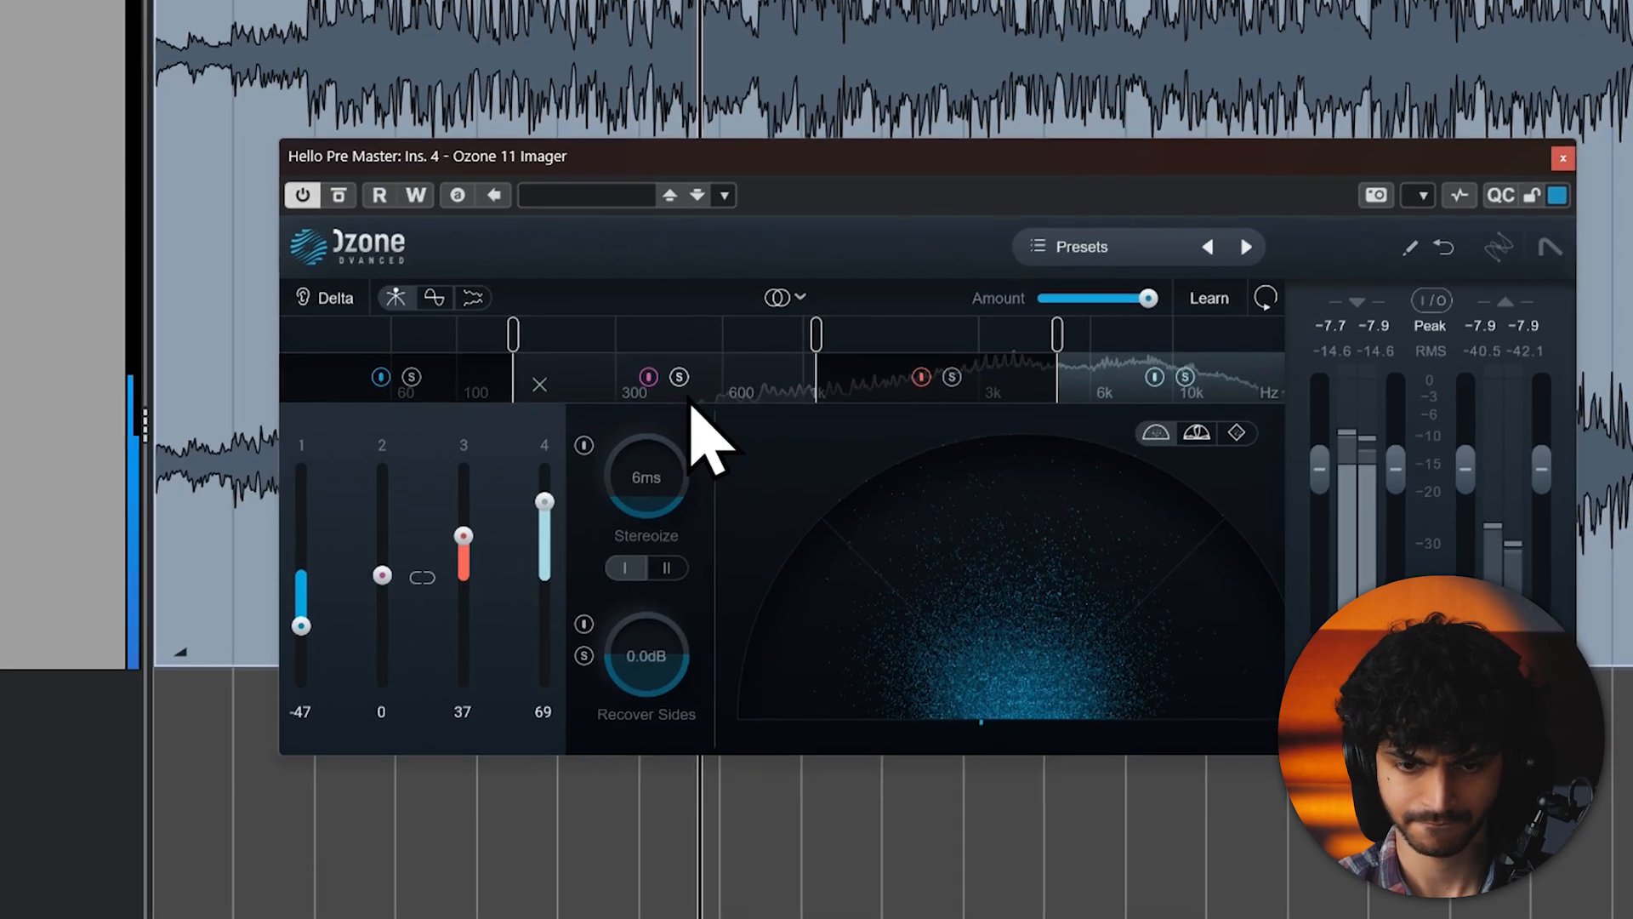
left_click(1185, 375)
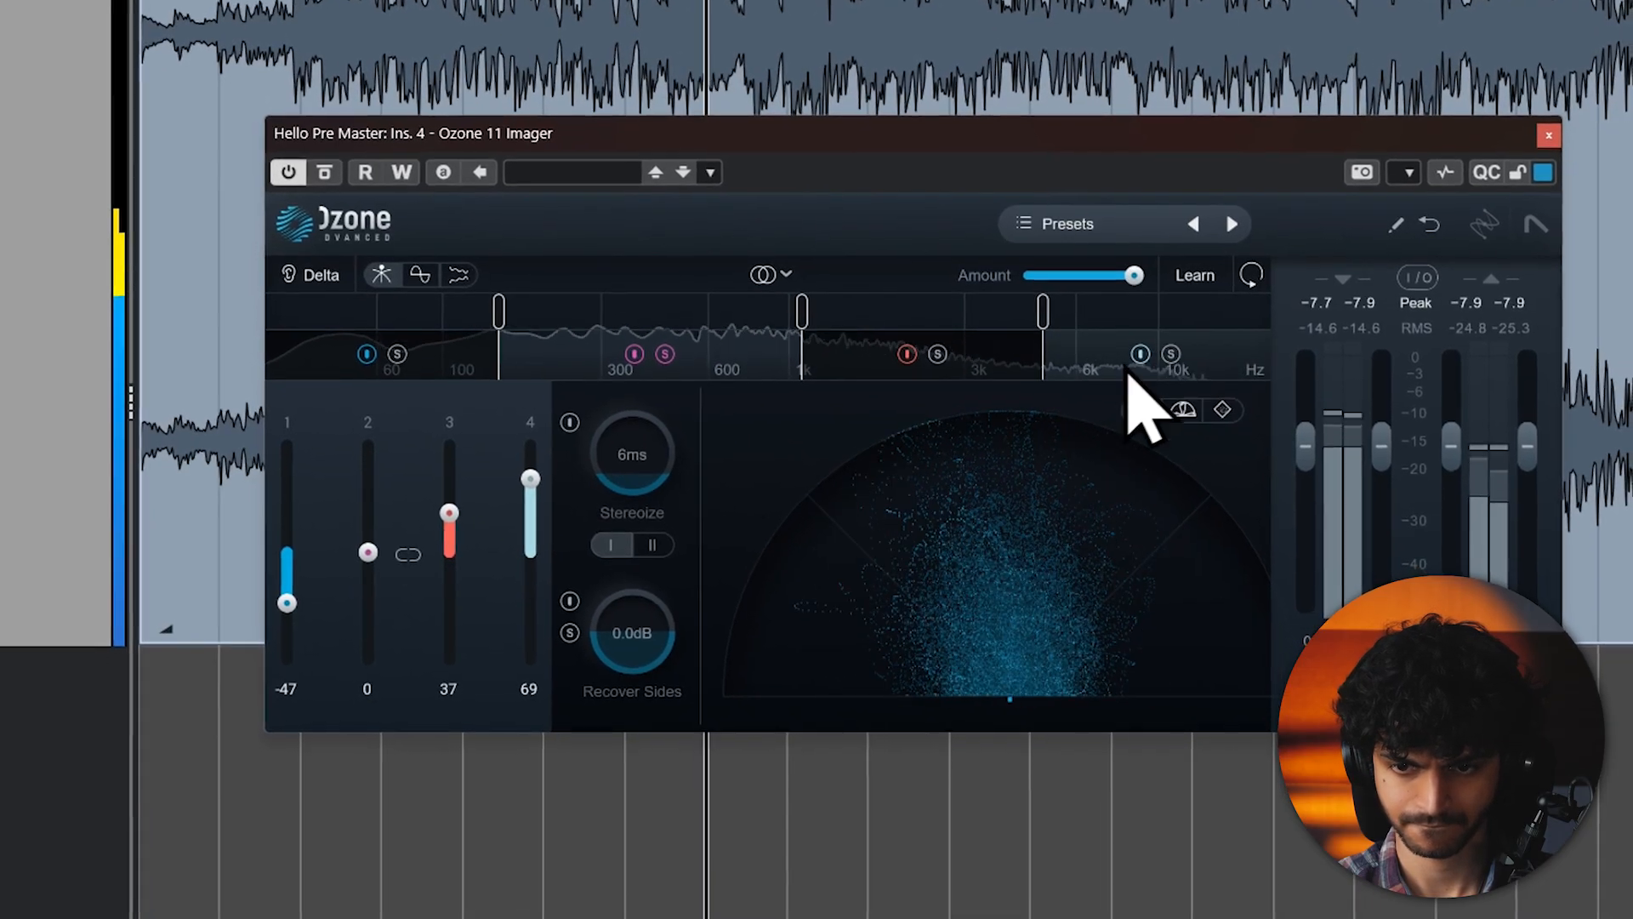
left_click_drag(383, 573, 383, 591)
left_click_drag(578, 646, 579, 651)
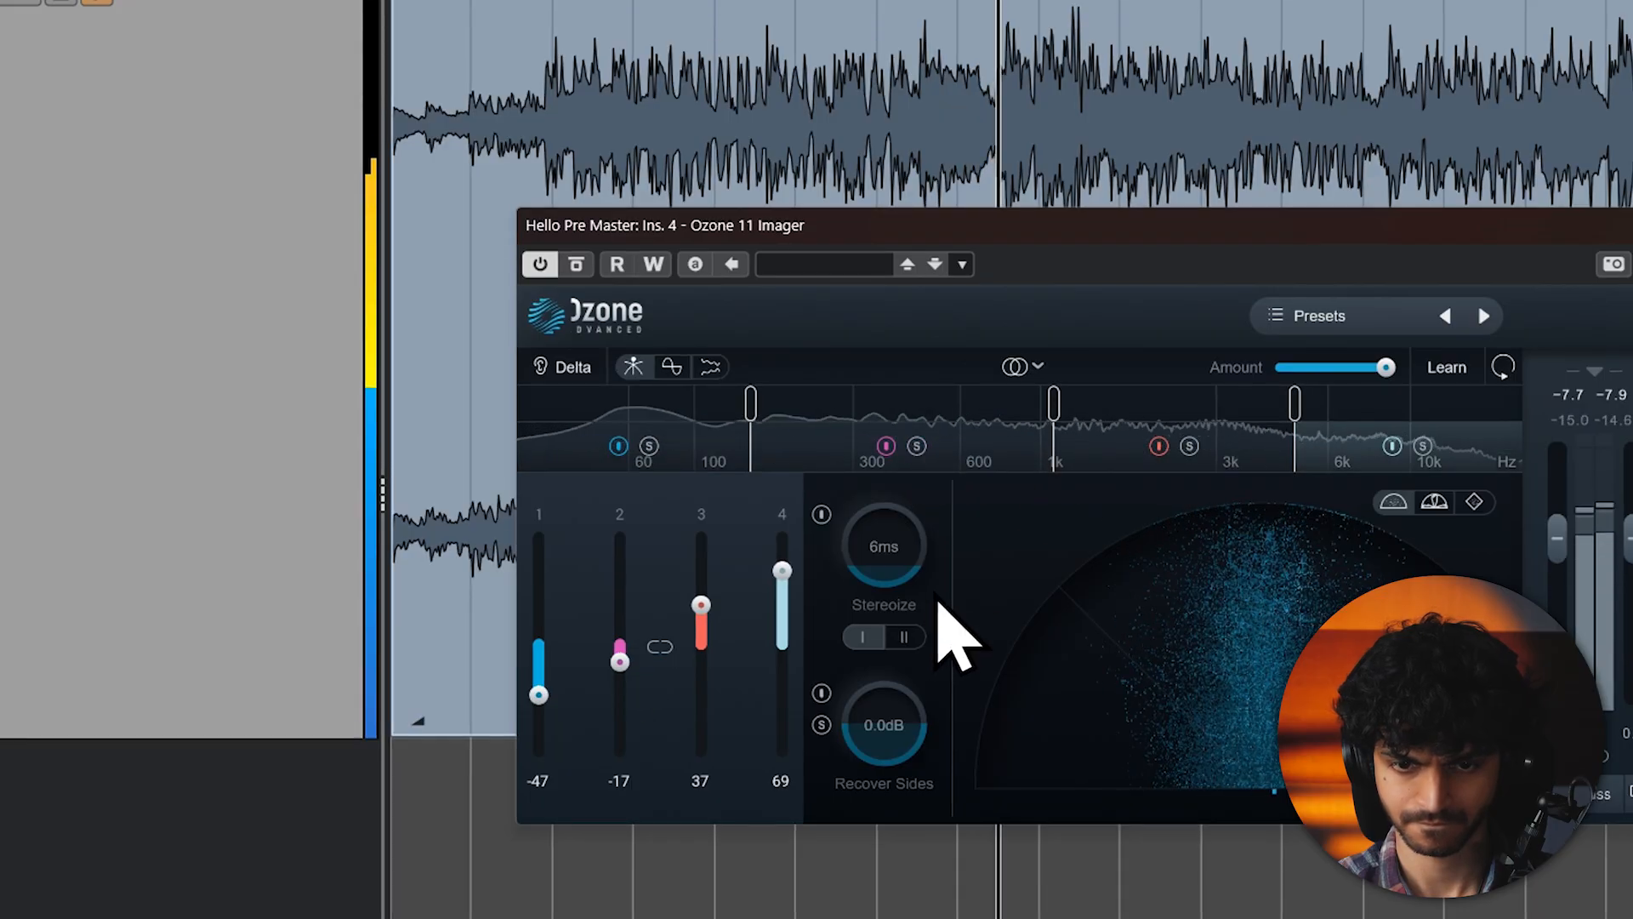
Step: Compare the playing track repeatedly with the Ozone Imager bypassed and active, and close the Imager window
left_click(590, 260)
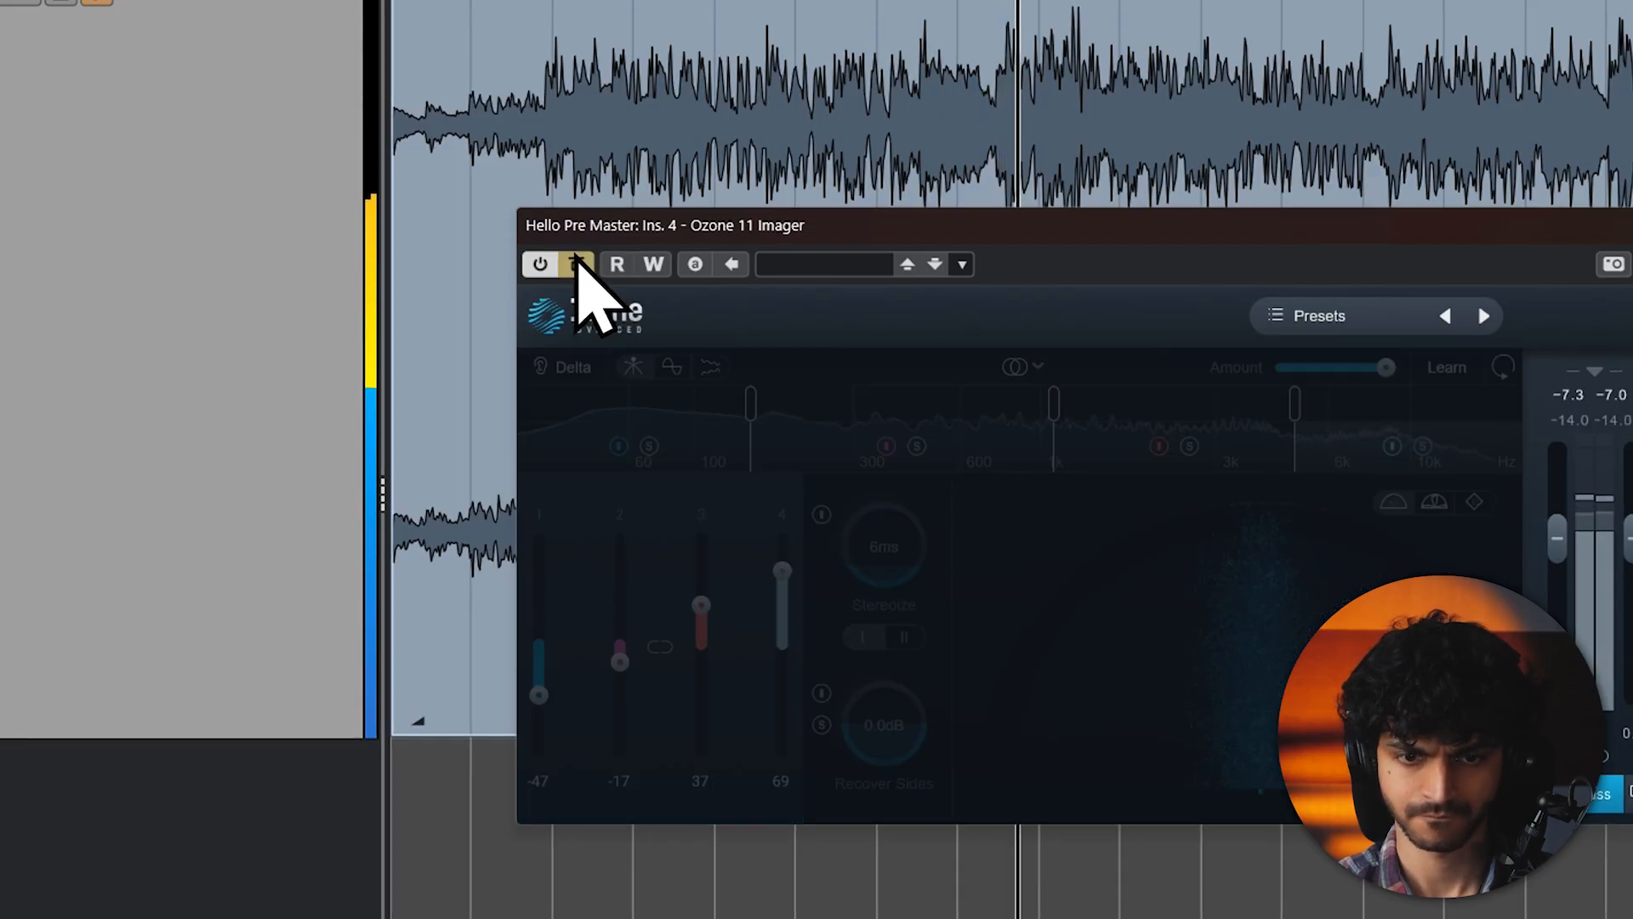
left_click(578, 265)
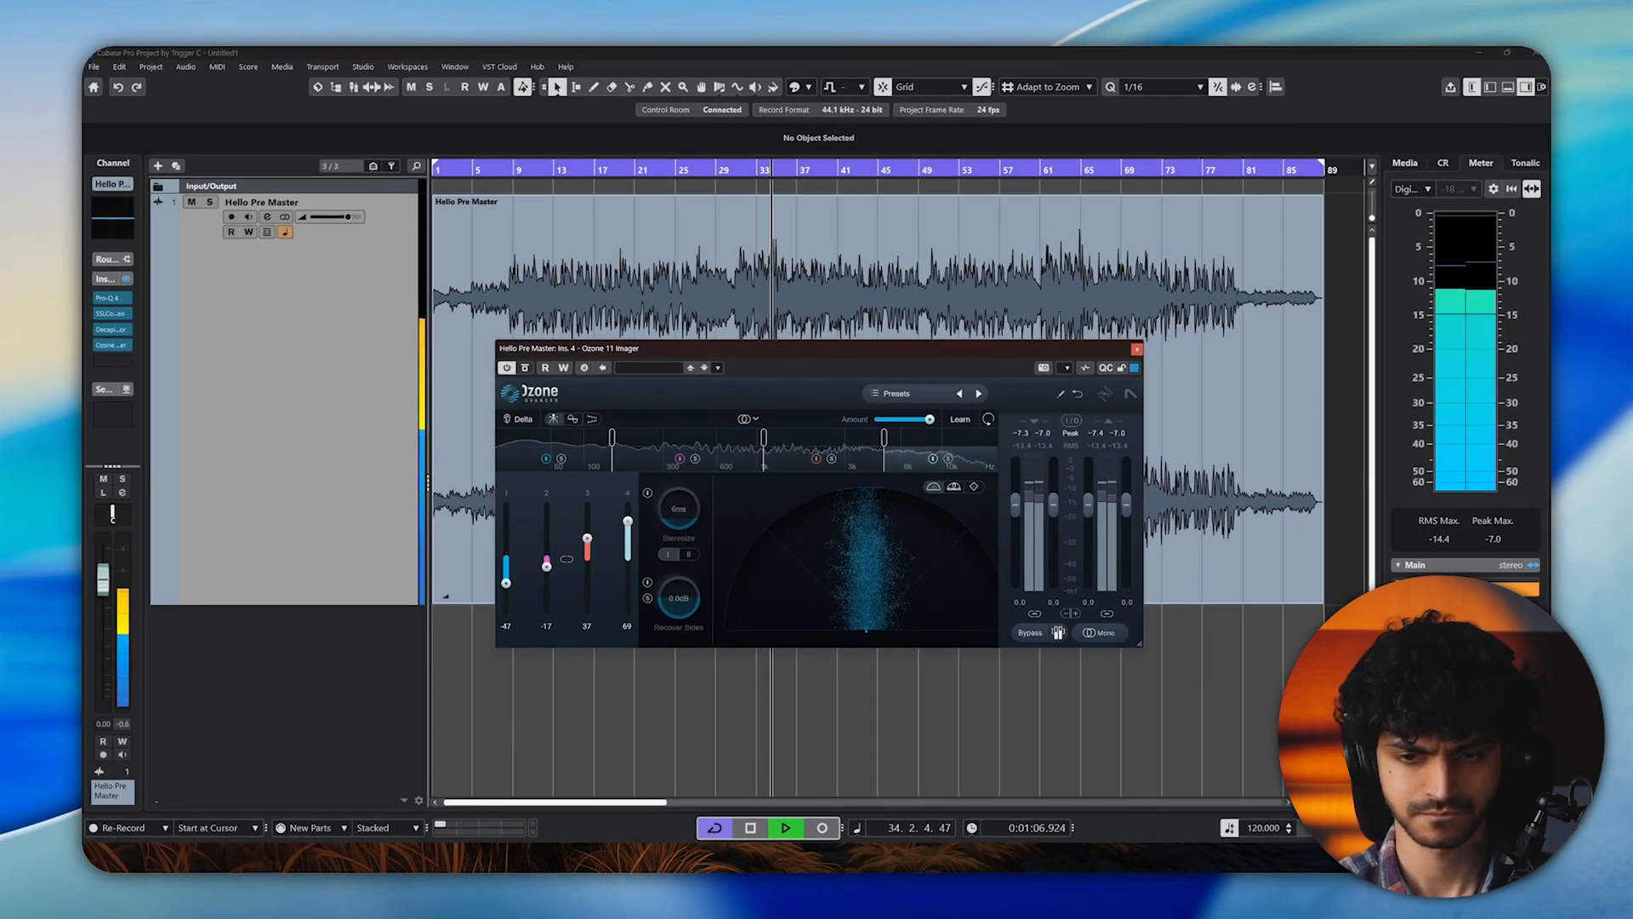
left_click(524, 368)
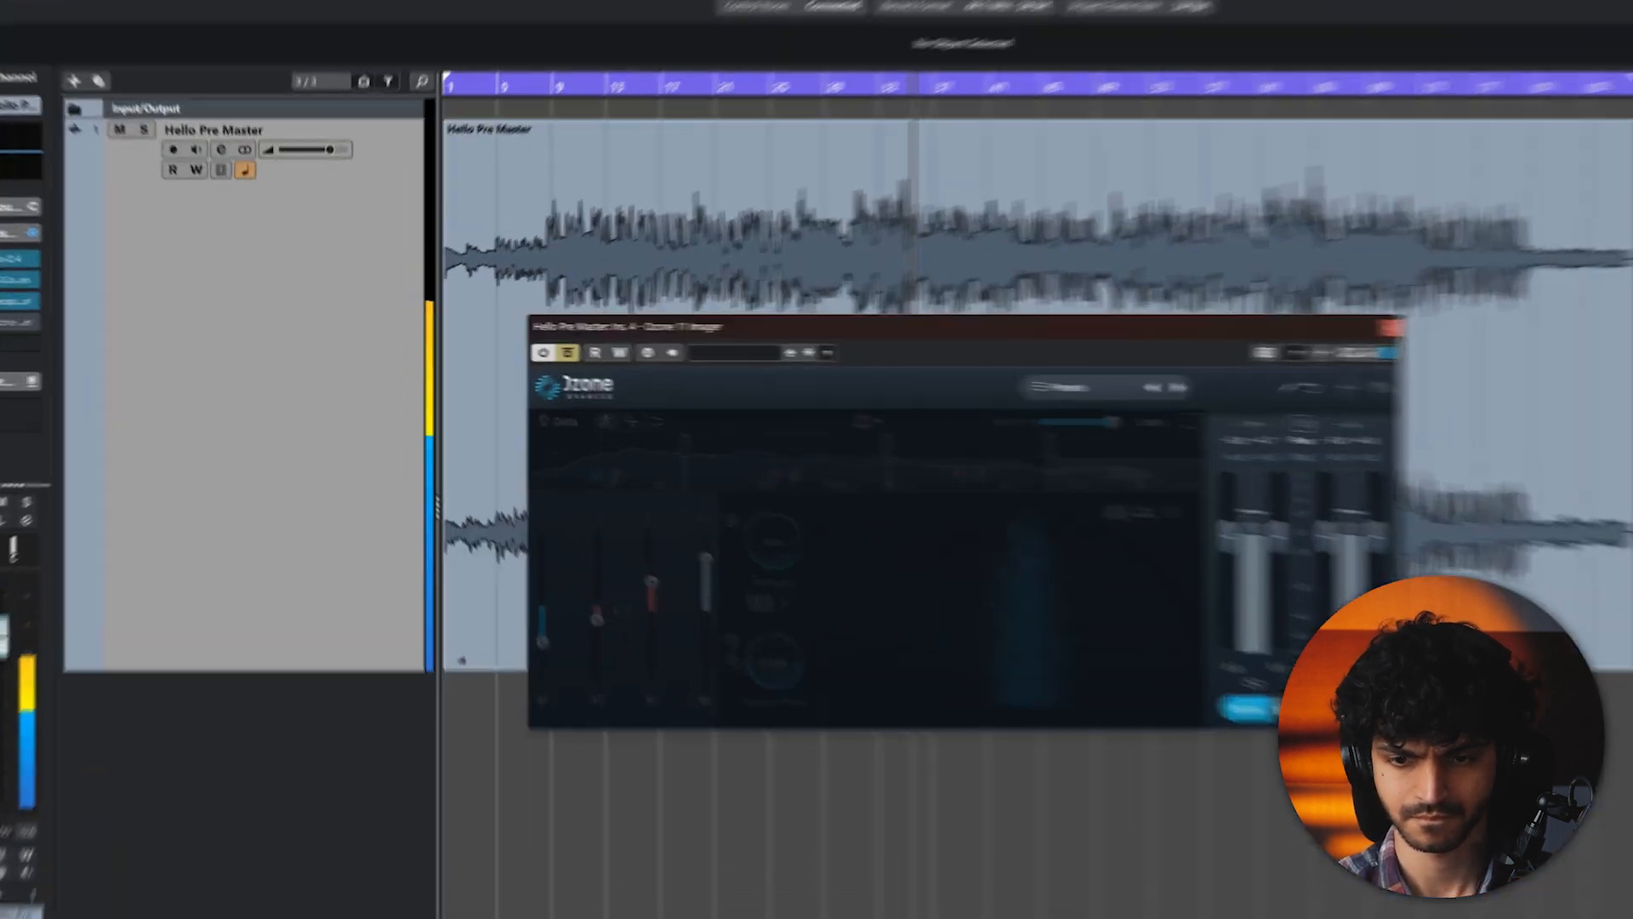
left_click(567, 352)
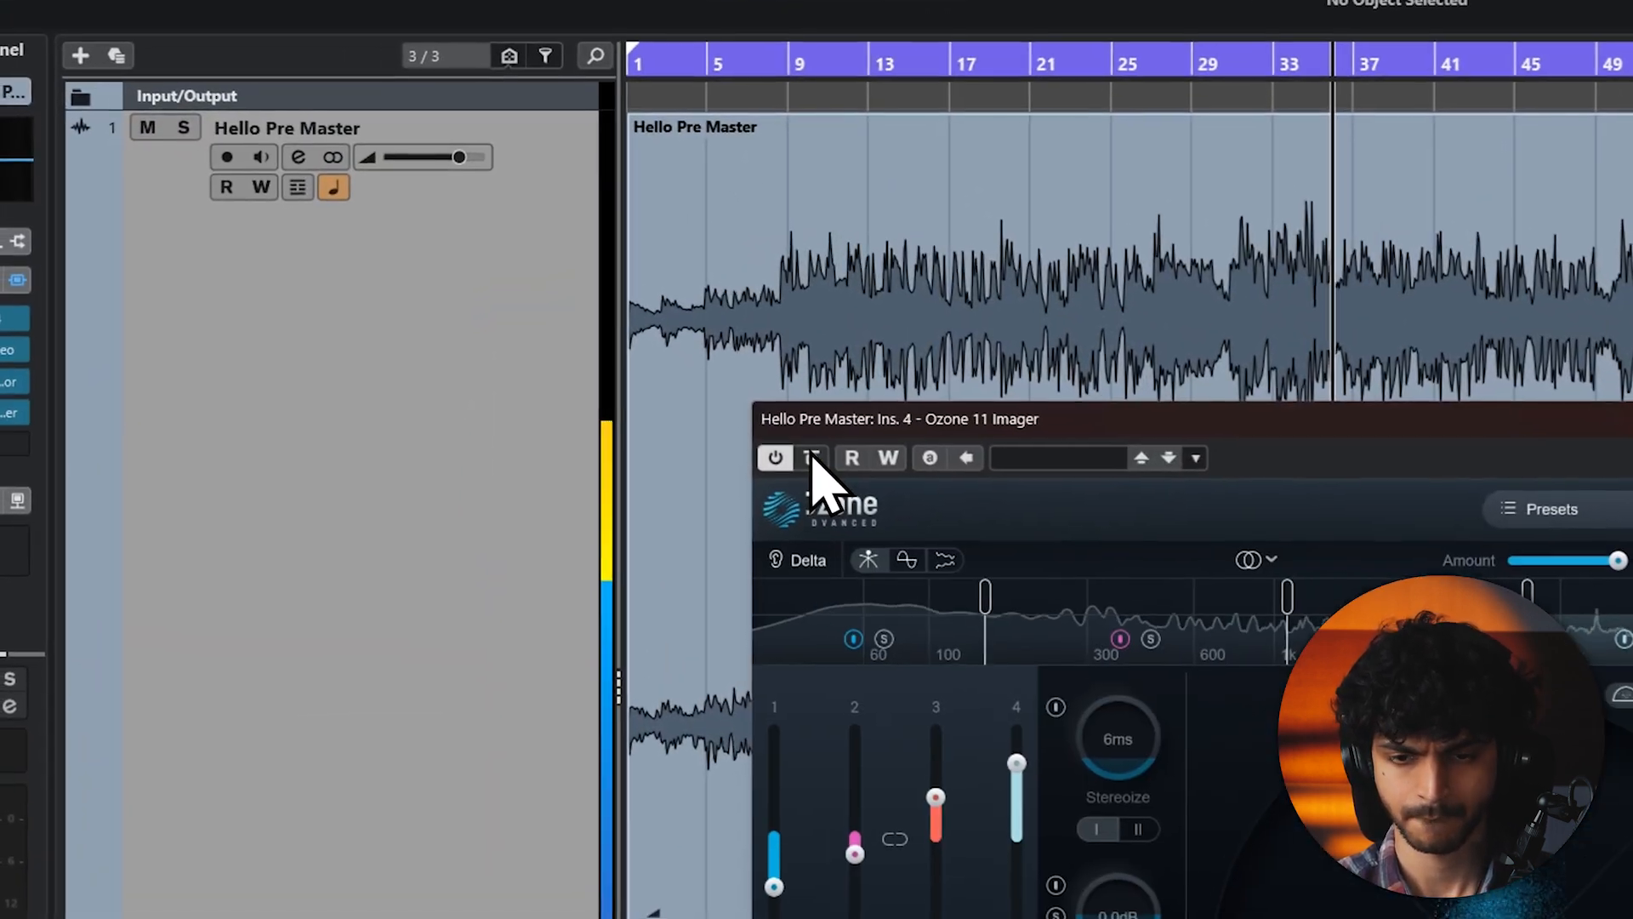
left_click(816, 460)
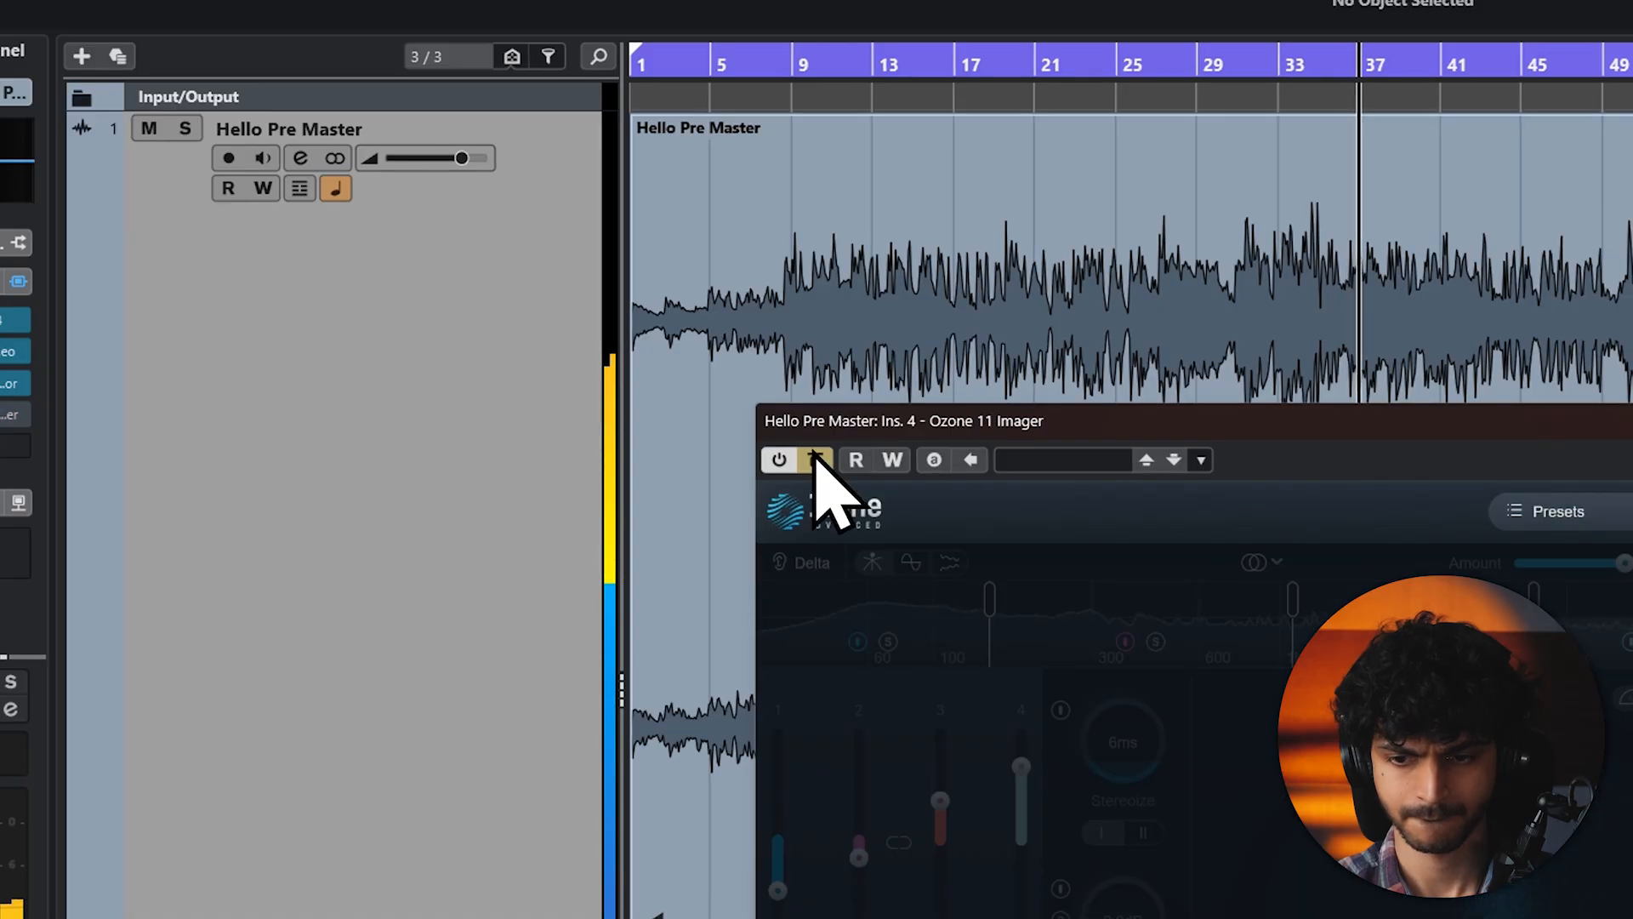
left_click(816, 460)
left_click(816, 460)
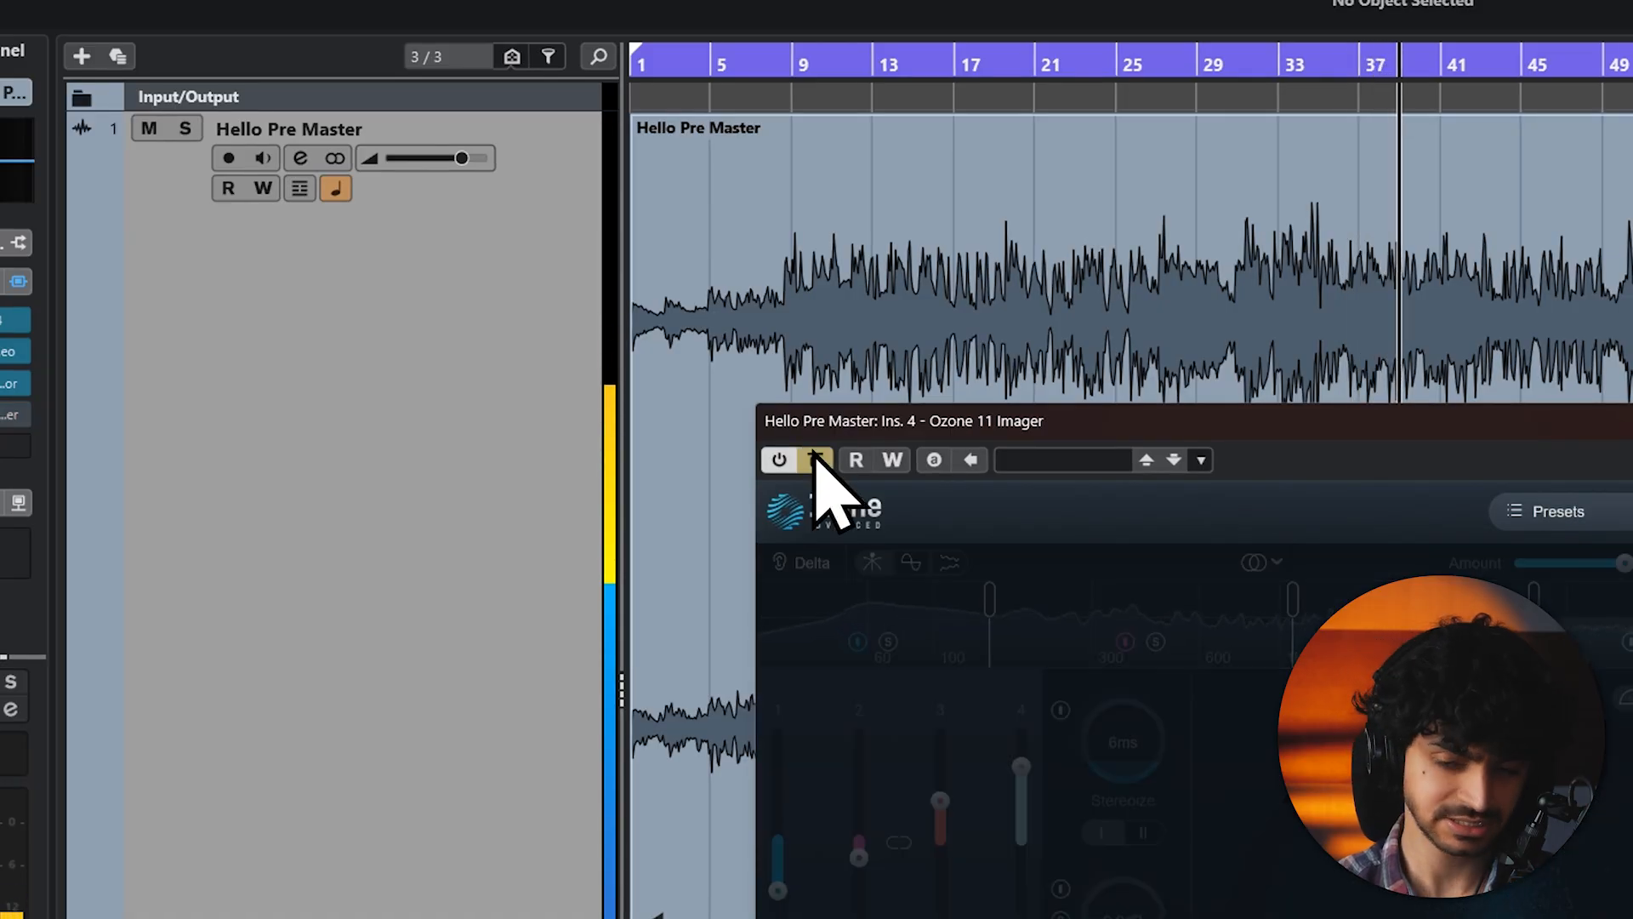
left_click(816, 460)
left_click(816, 460)
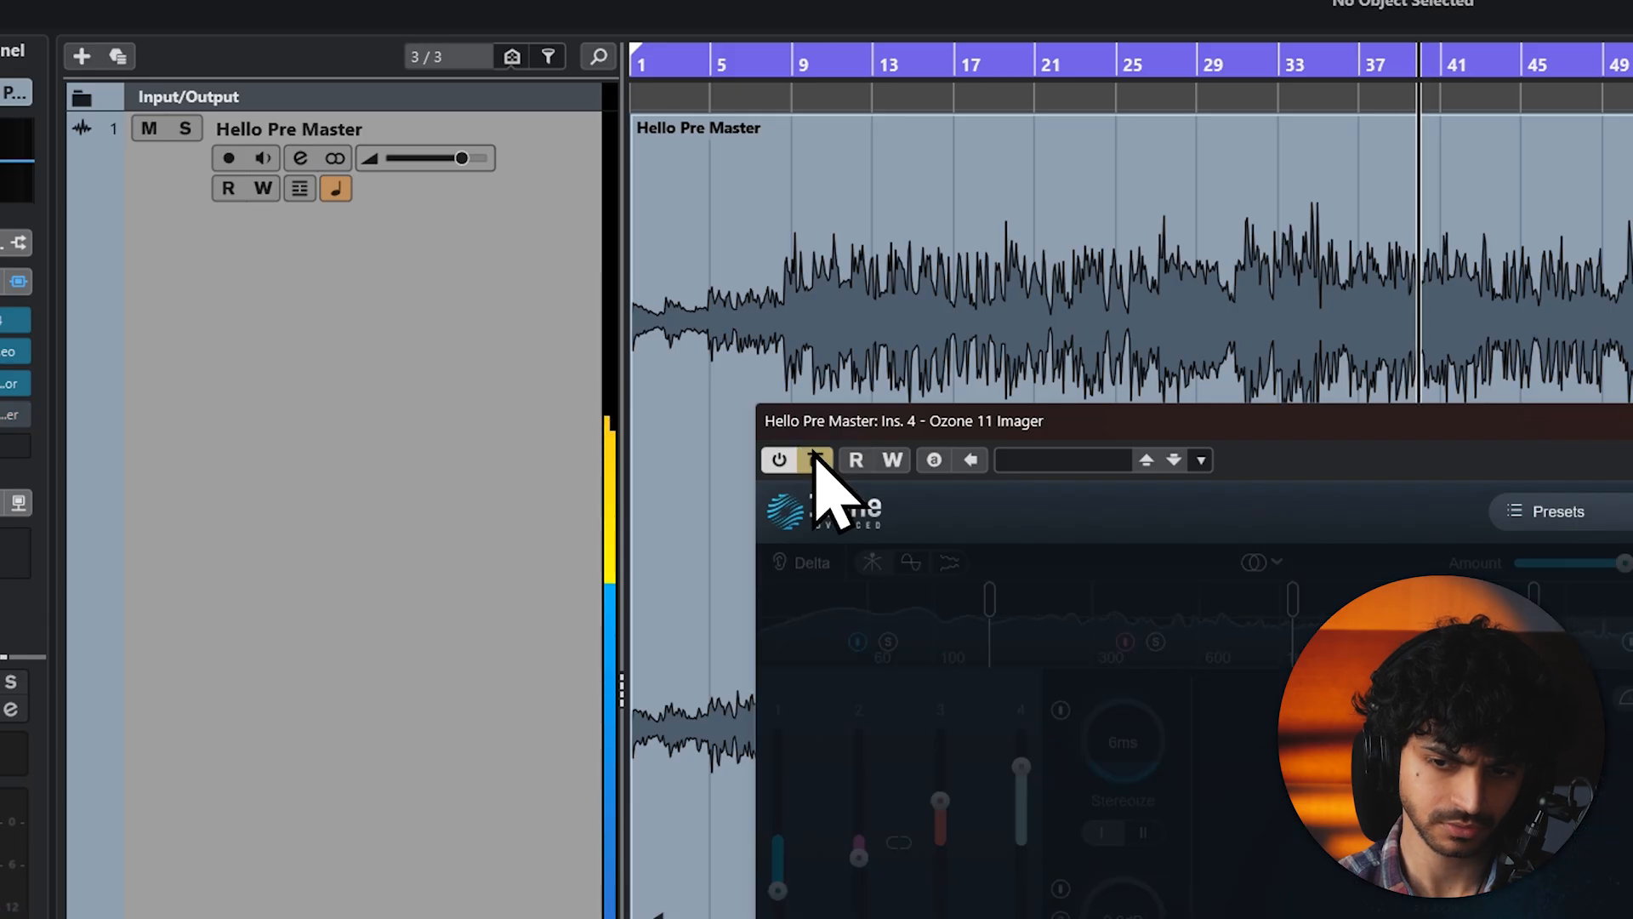
left_click(816, 460)
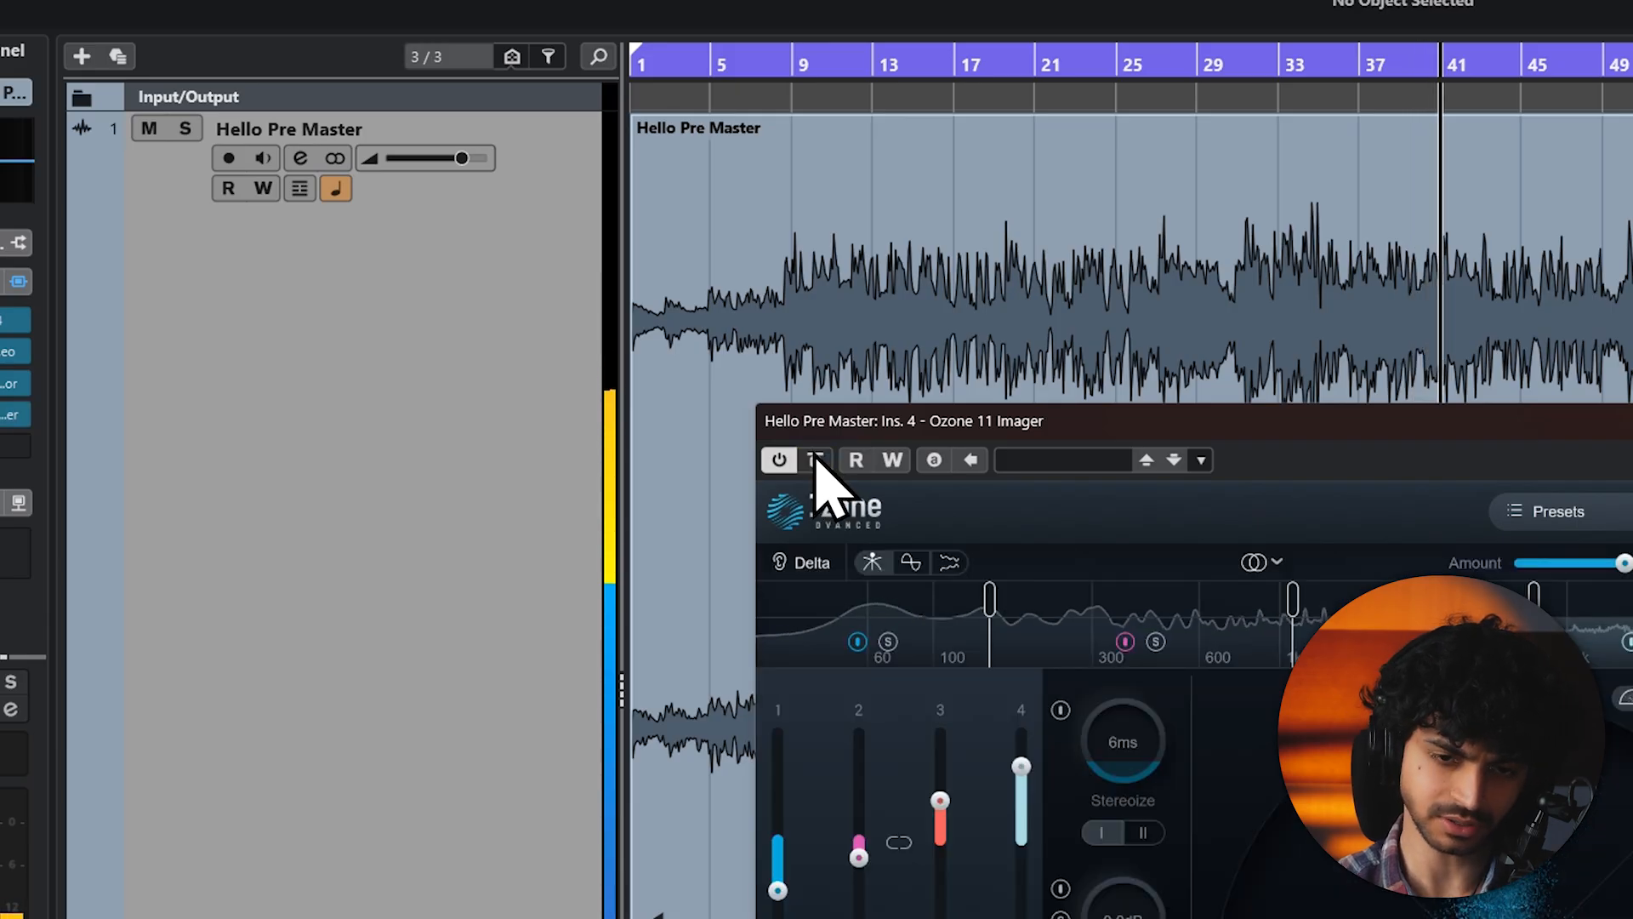
left_click(816, 461)
left_click(816, 460)
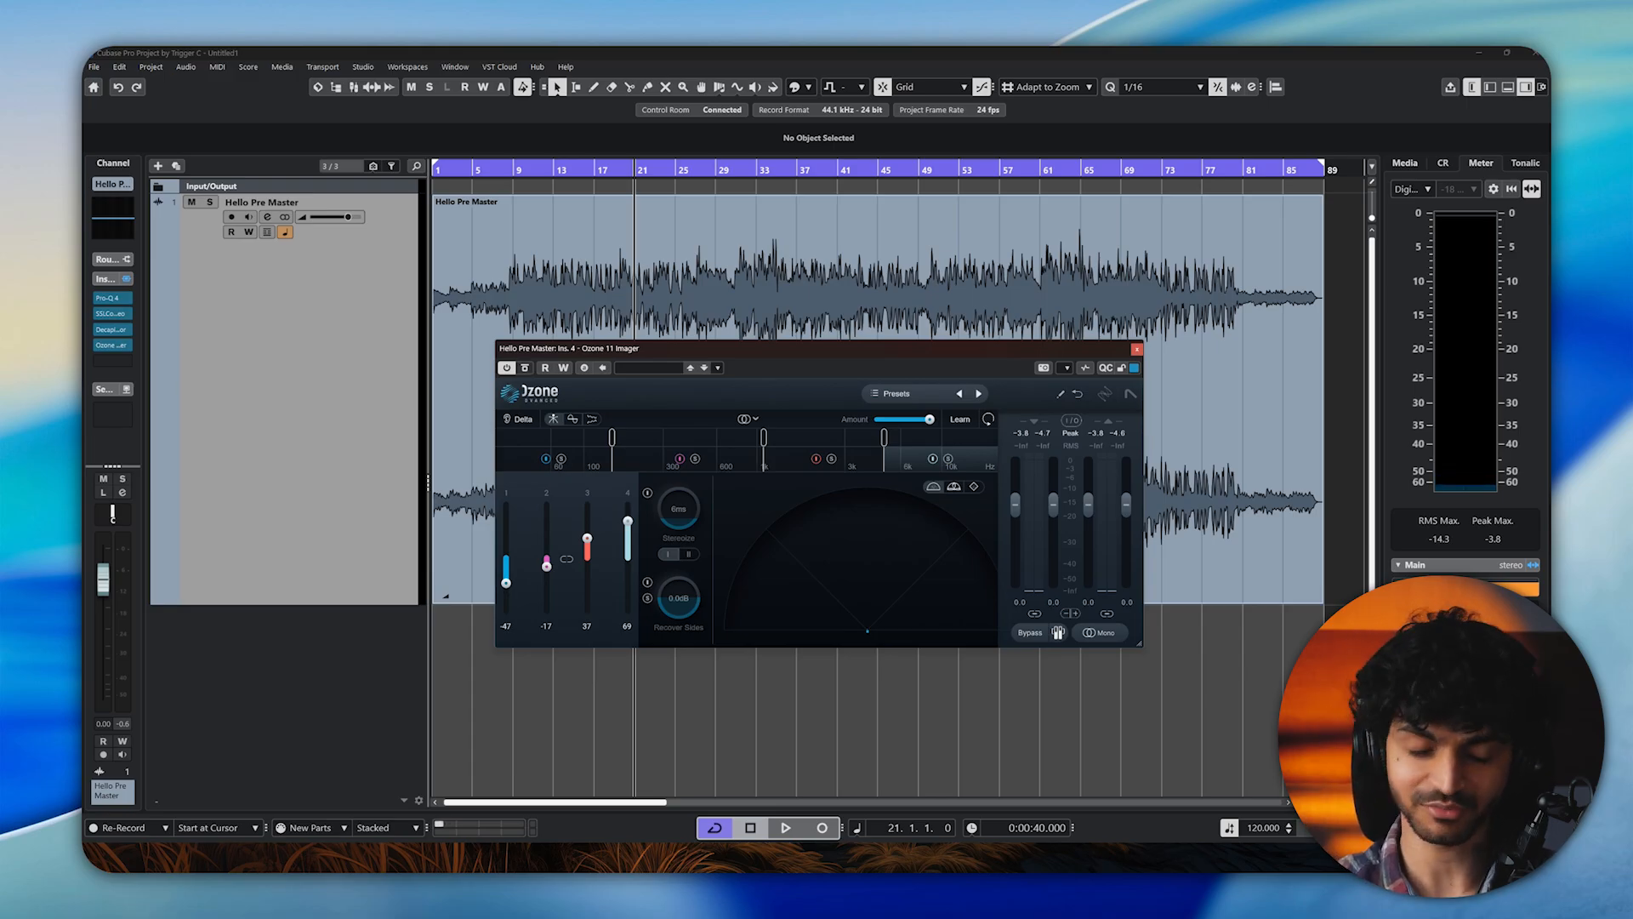
left_click(1136, 349)
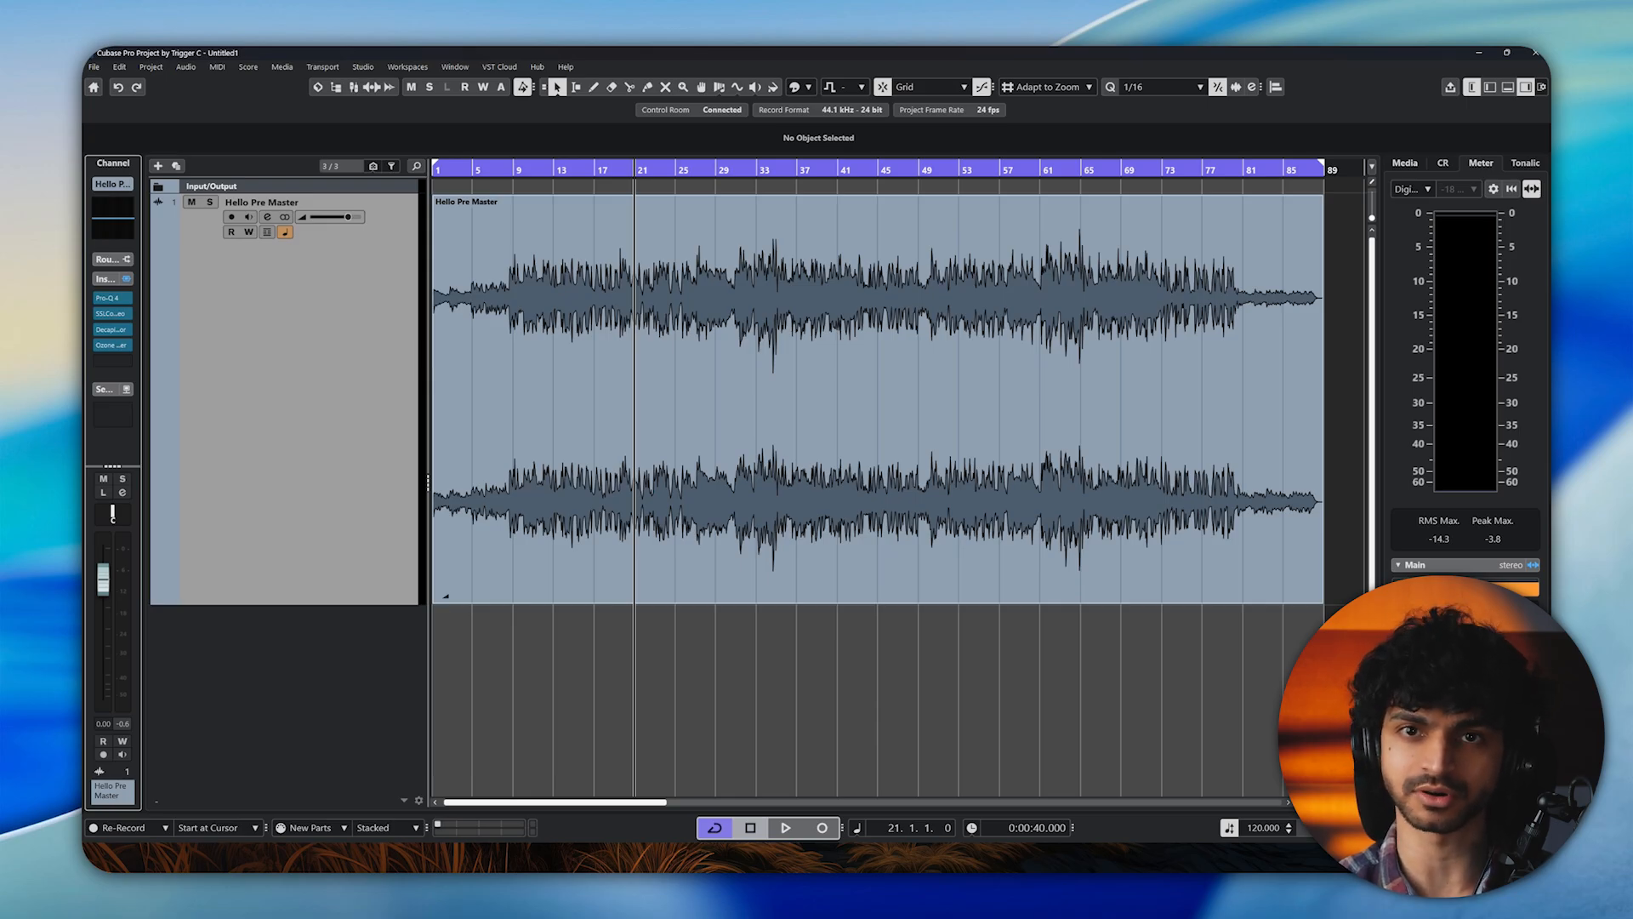
Step: Search the plug-ins for l2 and insert L2 Stereo in the fifth insert slot
left_click(112, 359)
type("l2")
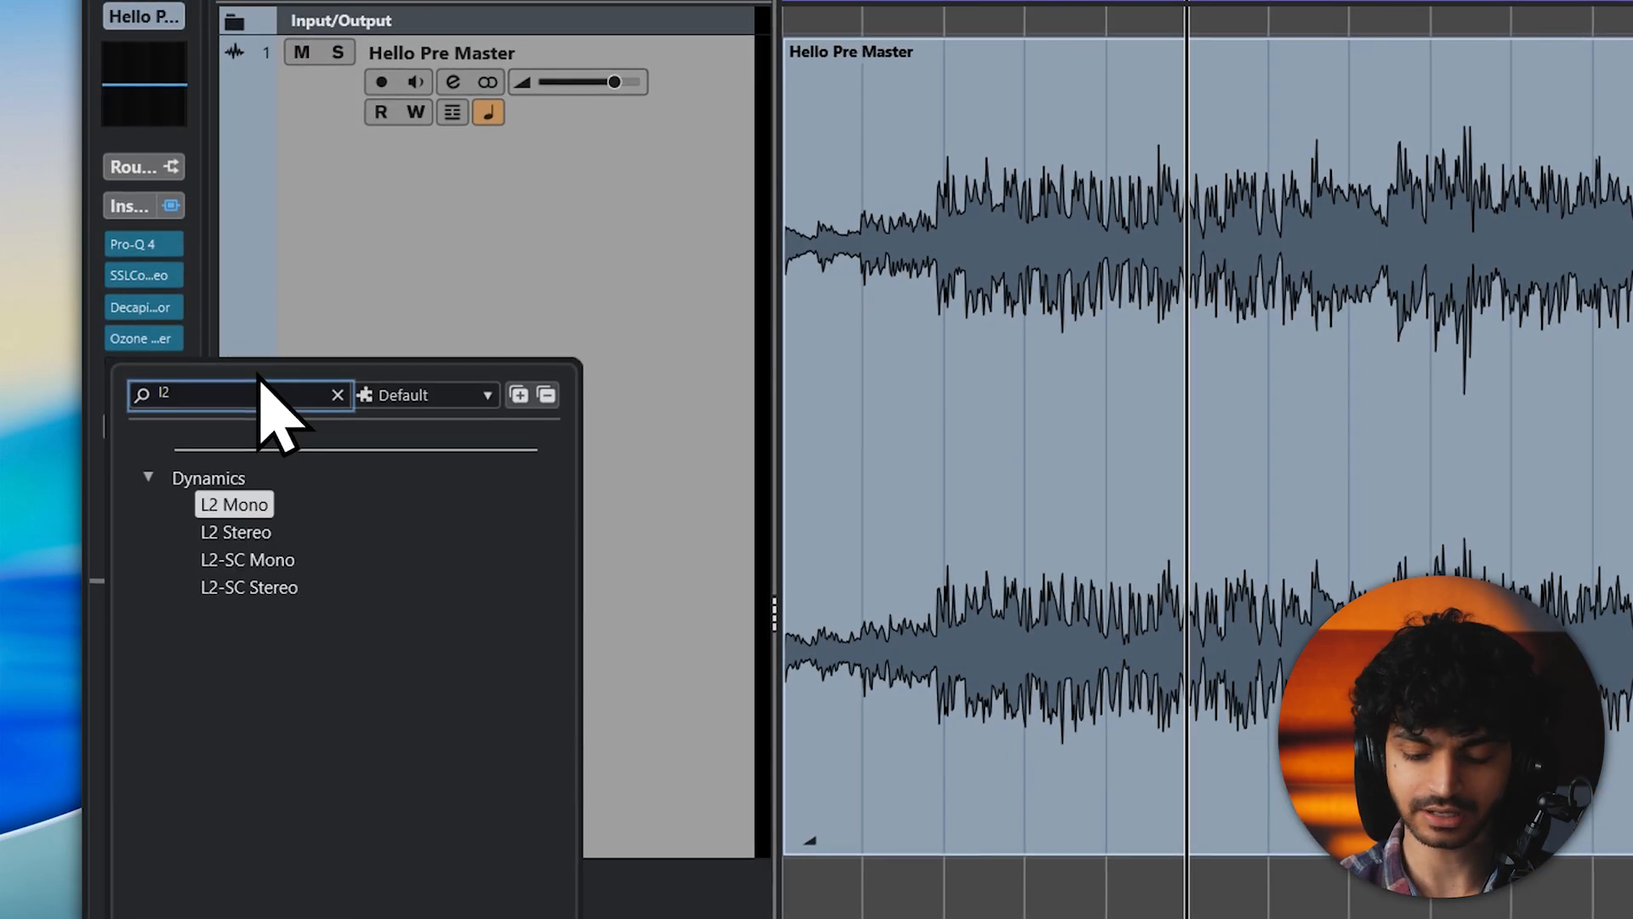
key("Down")
key("Return")
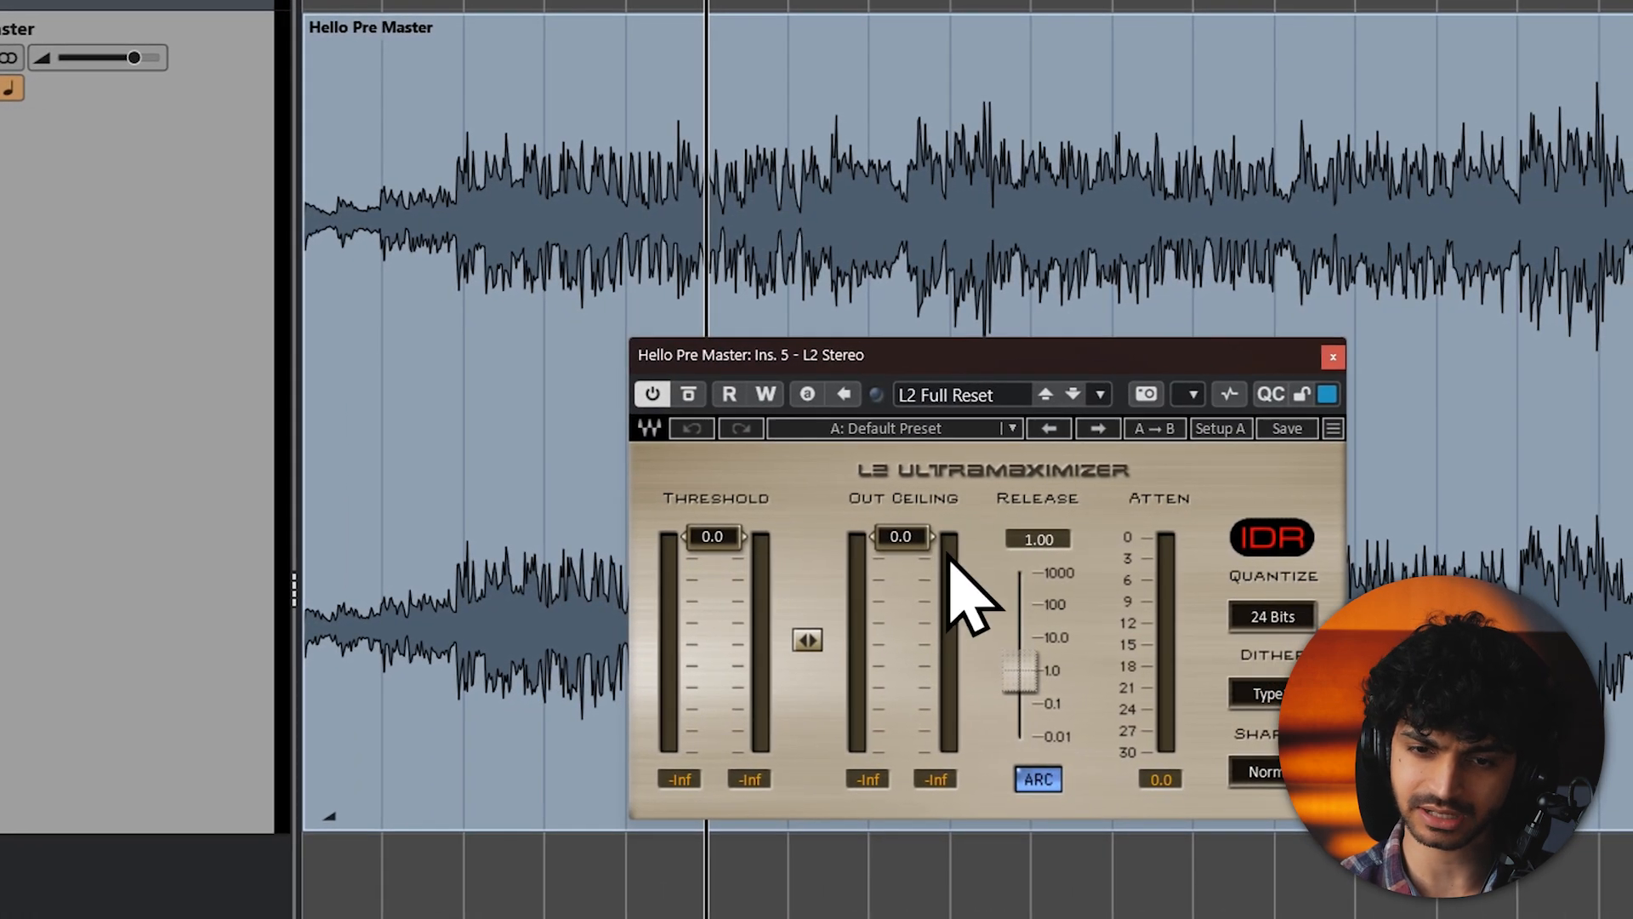
Step: Set the L2 limiter's output ceiling to -1.0
left_click(973, 538)
type("-1")
key("Return")
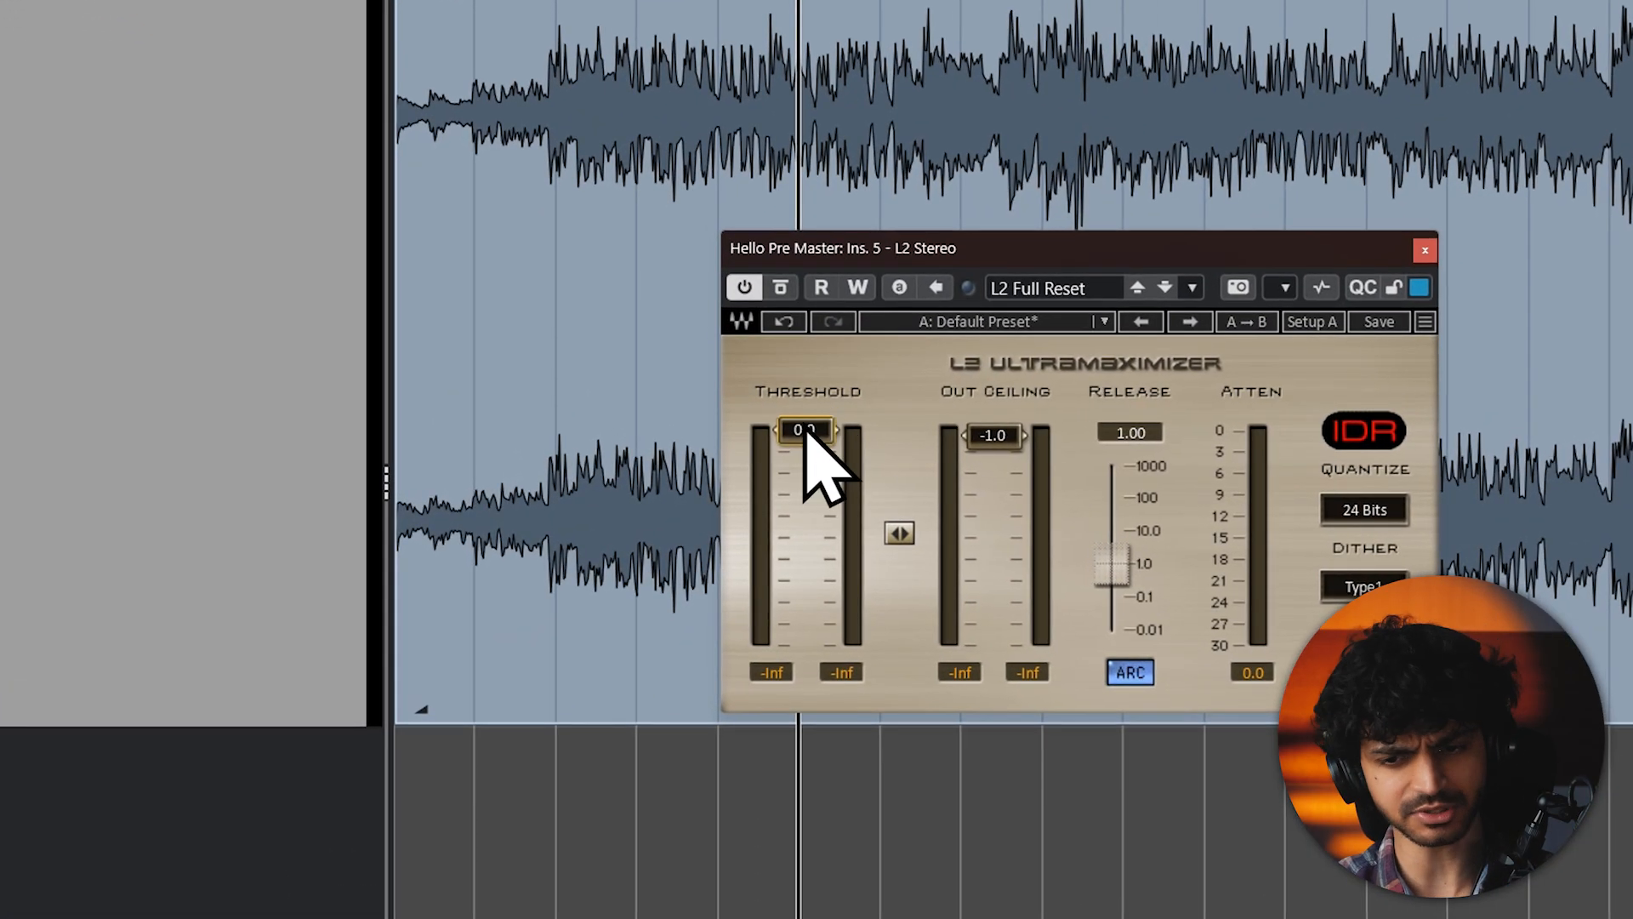
Step: Lower the L2 limiter's threshold to -4.8 while listening to the track, and stop playback
key("space")
left_click_drag(796, 436, 795, 486)
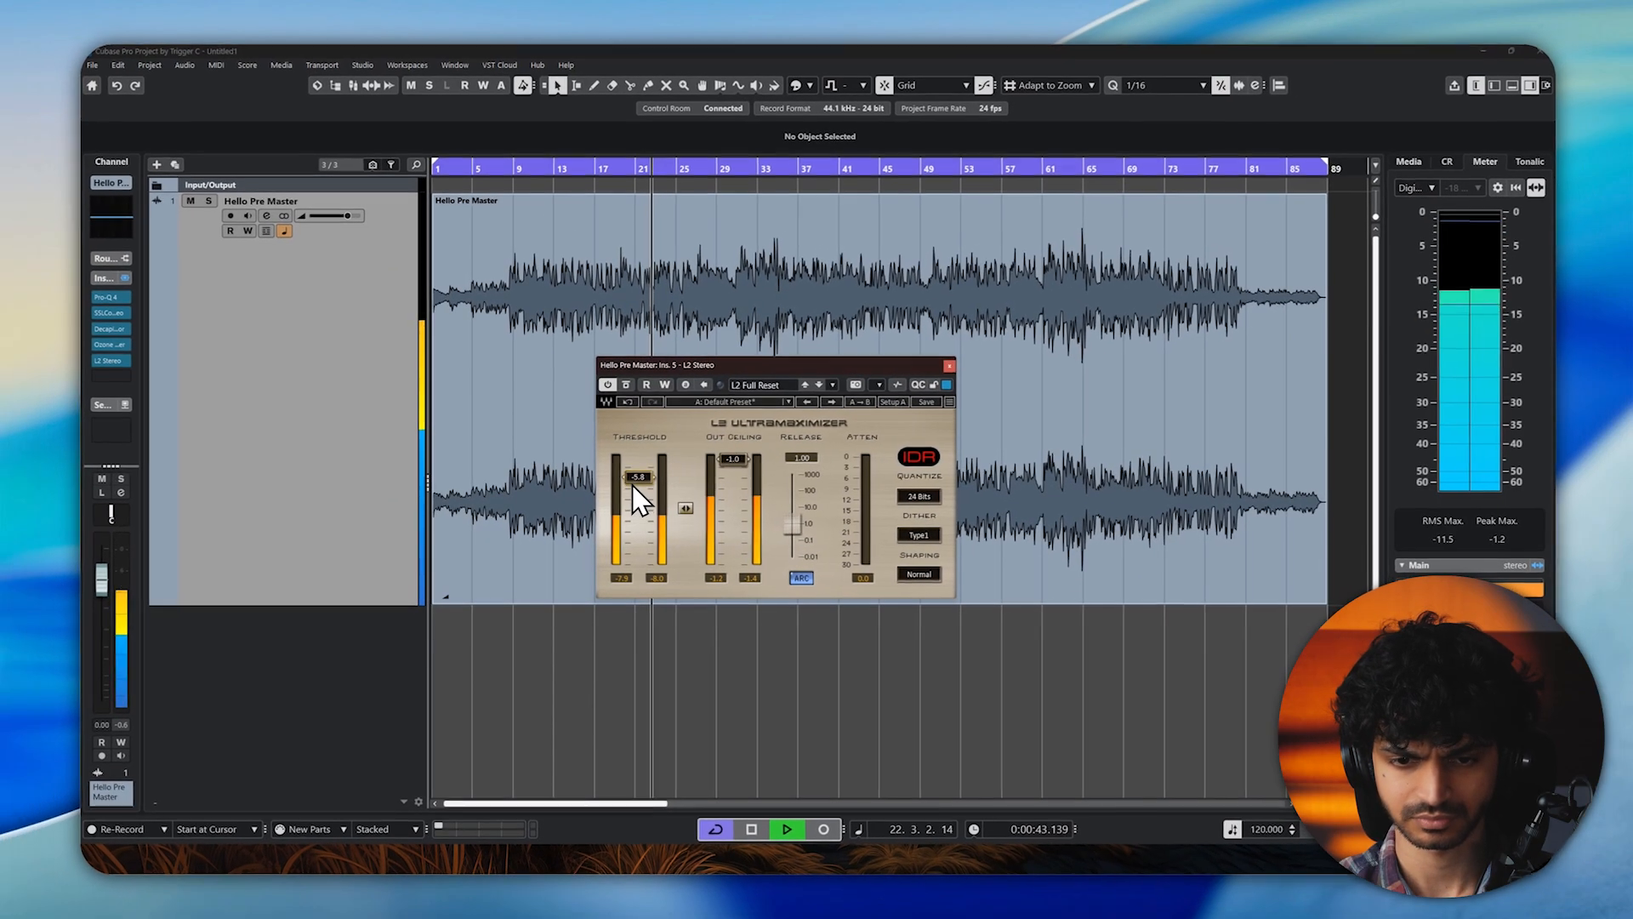
mouse_move(632, 484)
left_mouse_down()
mouse_move(615, 460)
mouse_move(633, 460)
left_mouse_up()
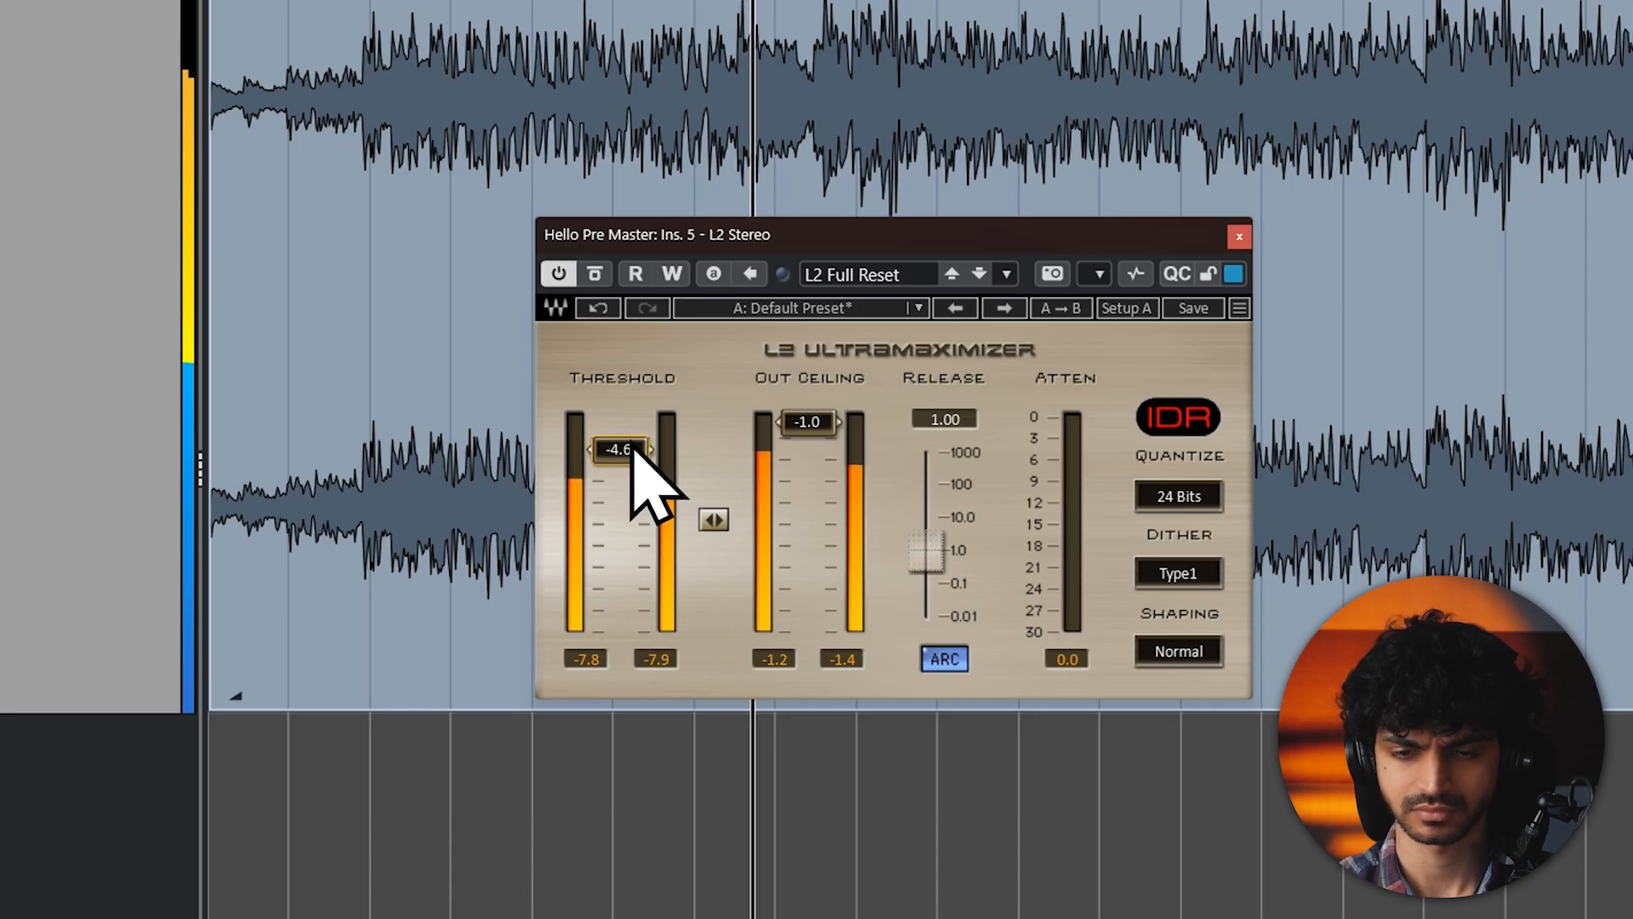
left_click_drag(641, 449, 631, 451)
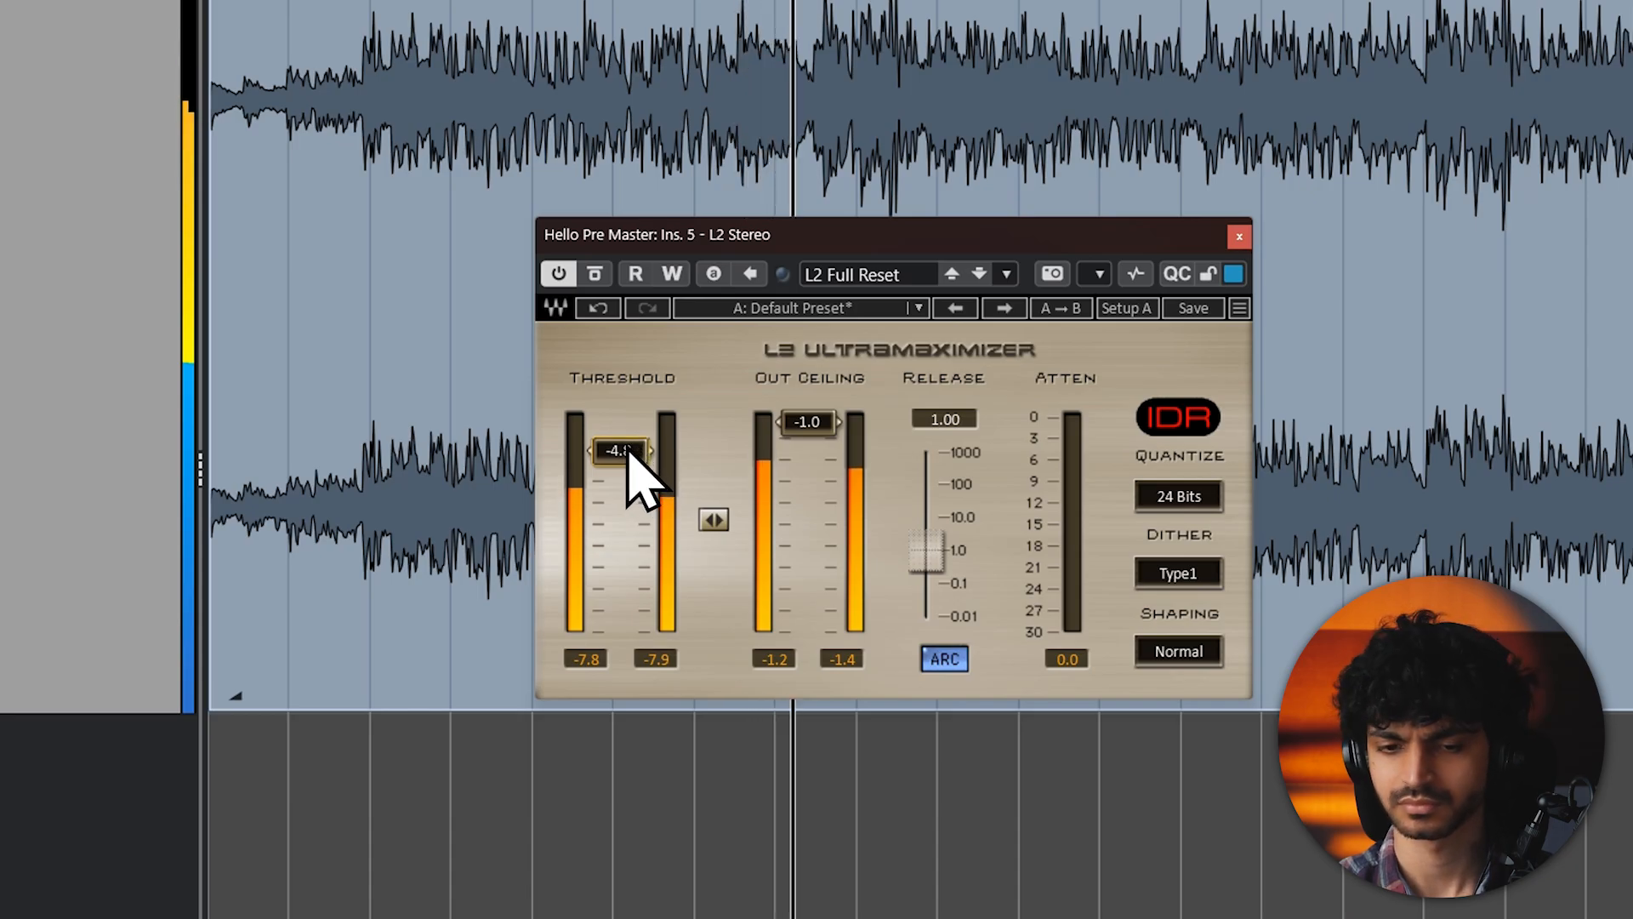
key("space")
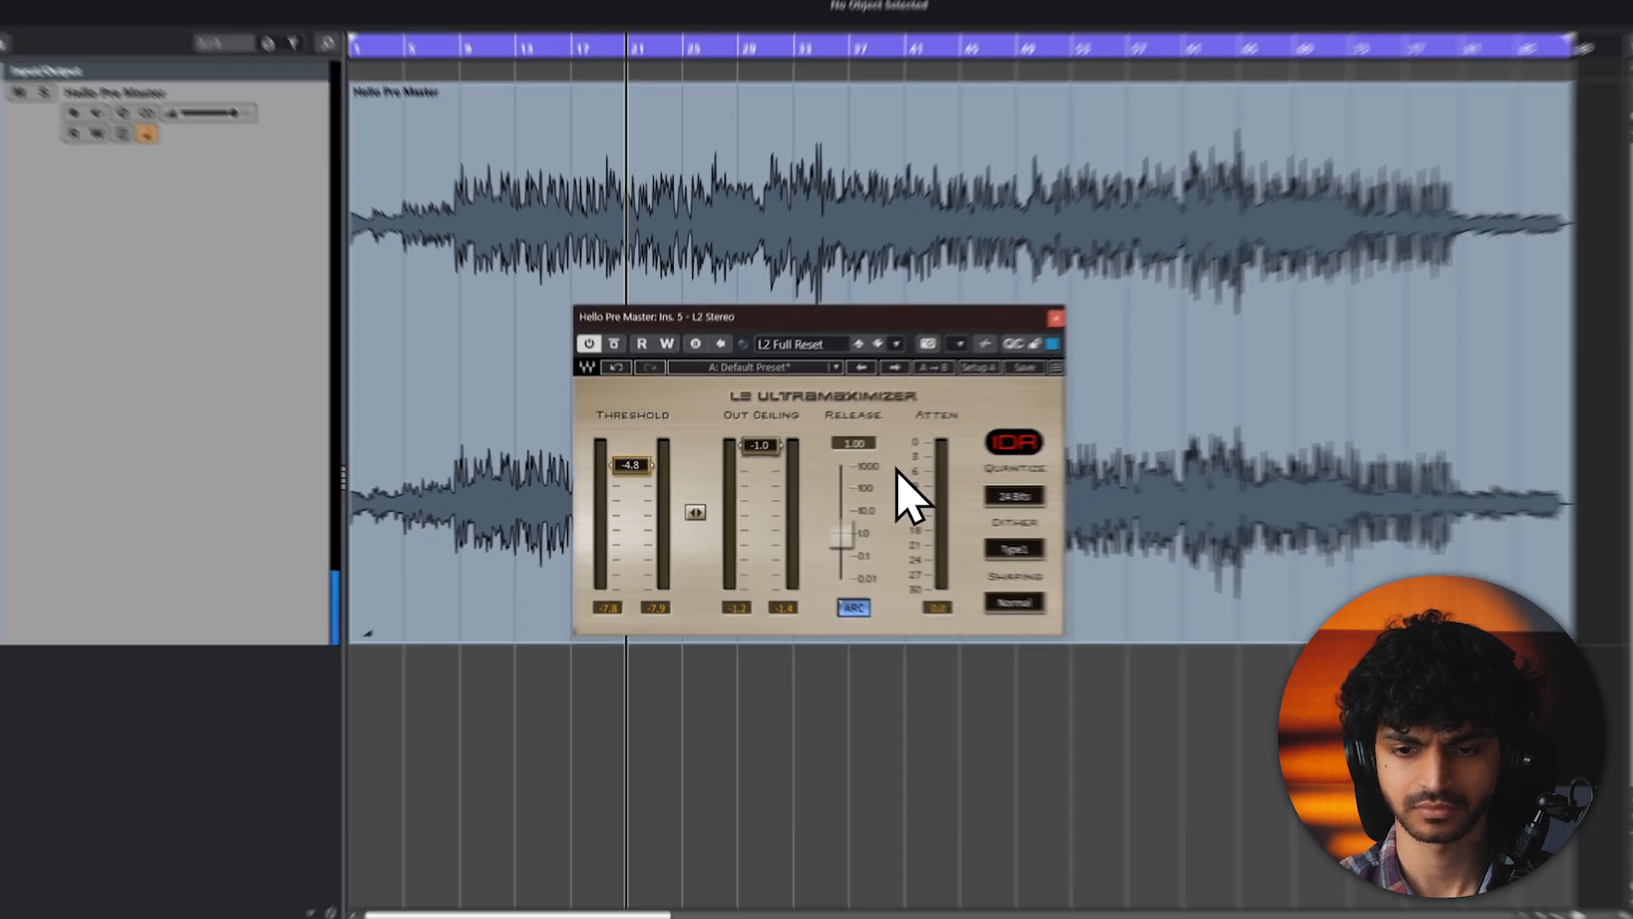